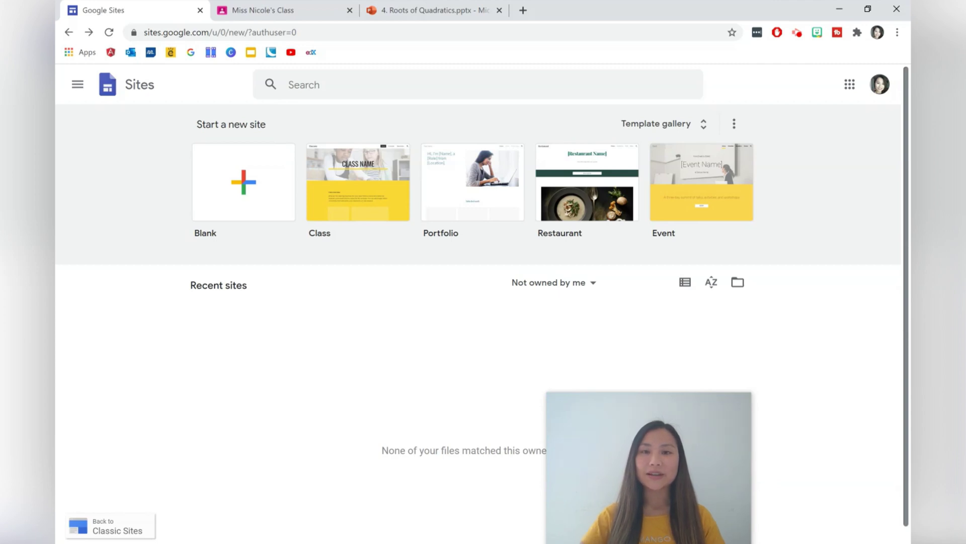
# Check the class's Classroom page, then start a new blank site.
pyautogui.click(282, 9)
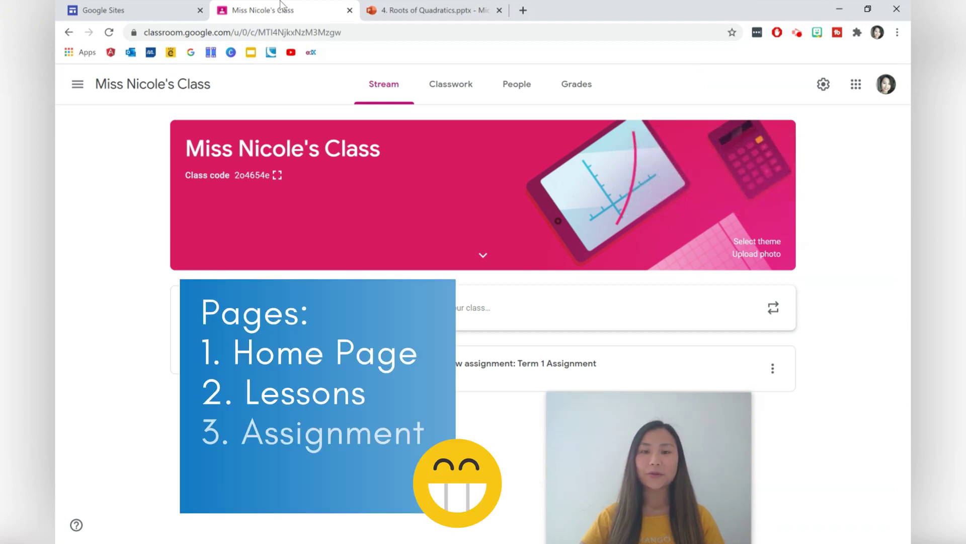
pyautogui.click(137, 5)
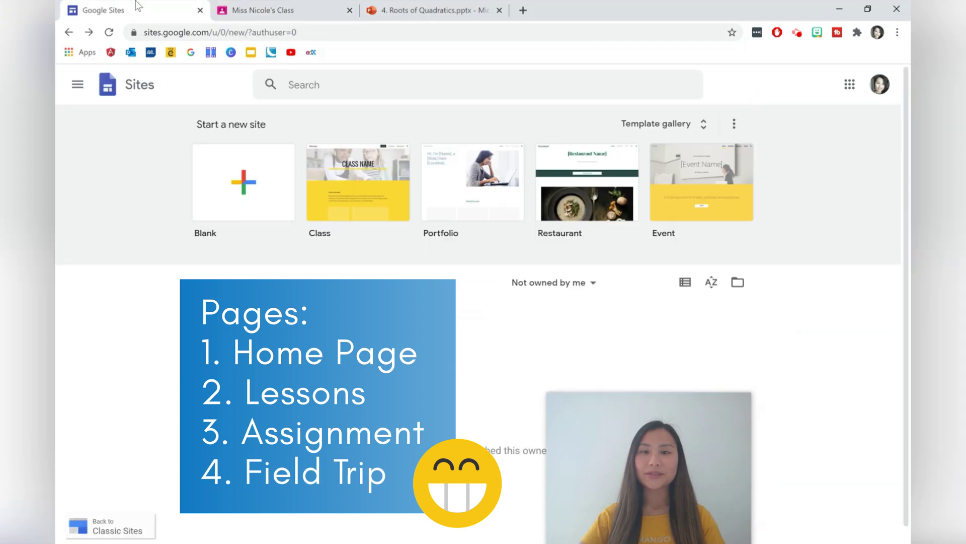
pyautogui.click(234, 176)
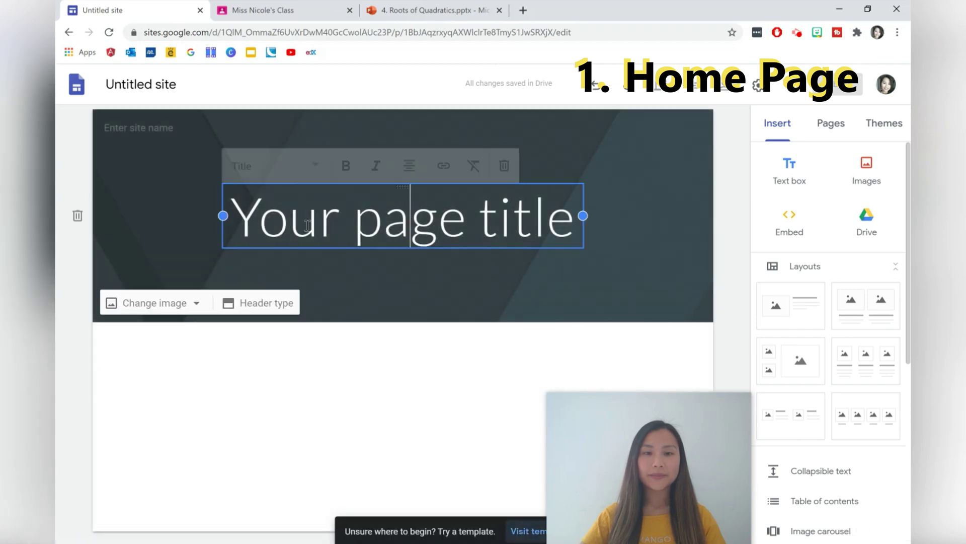
# Use the teacher's class name as the page title, site name and site file name.
pyautogui.moveTo(228, 221); pyautogui.dragTo(662, 219)
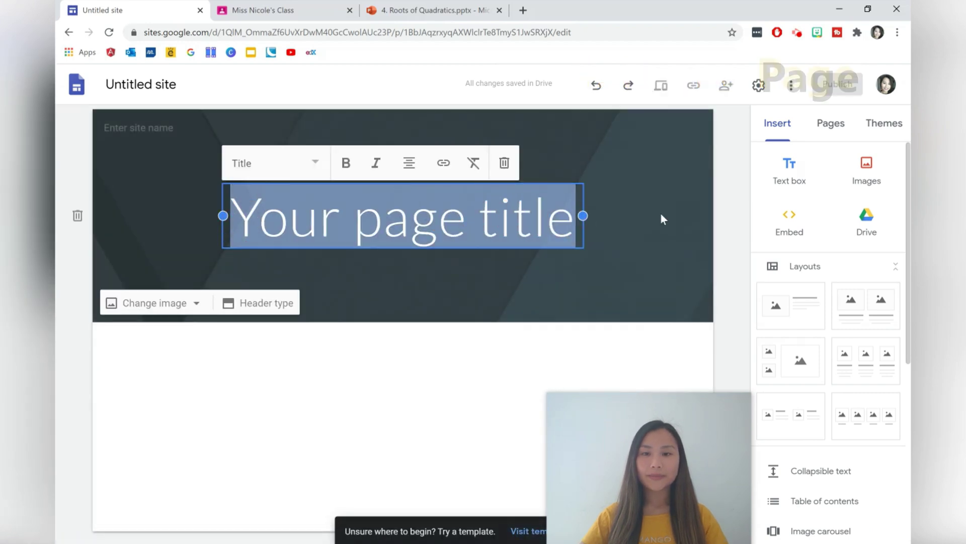
pyautogui.write('Miss')
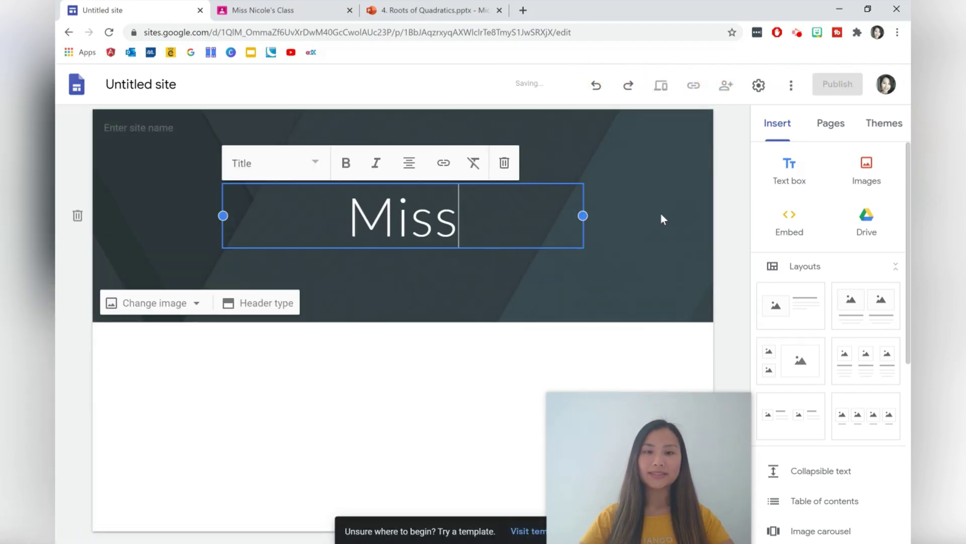
pyautogui.write(" Nicole's ")
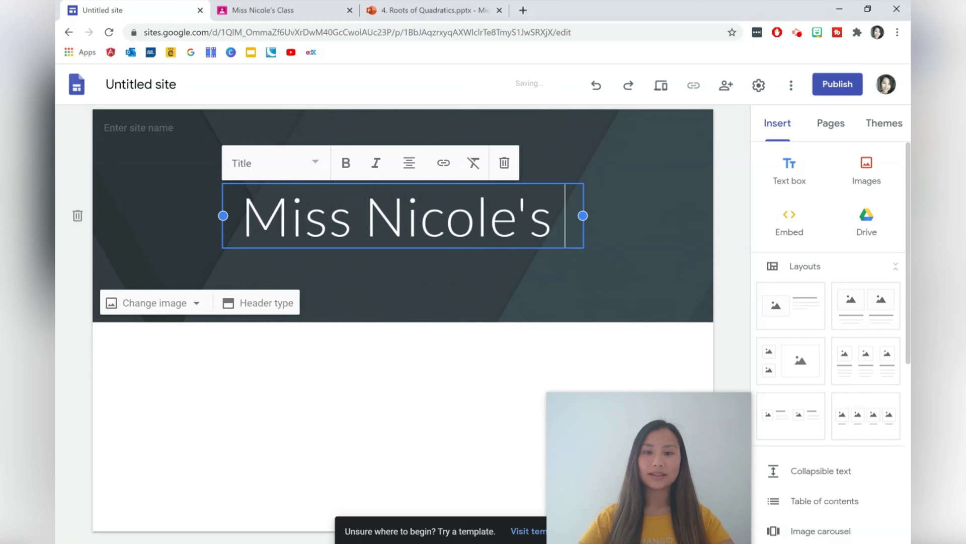
pyautogui.write('Class')
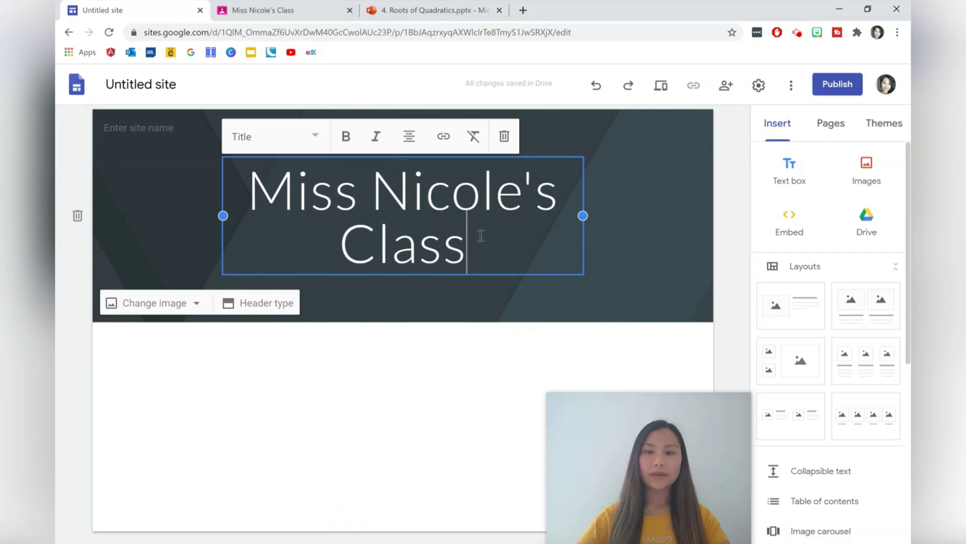
pyautogui.moveTo(480, 235); pyautogui.dragTo(247, 181)
pyautogui.hotkey('ctrl', 'c')
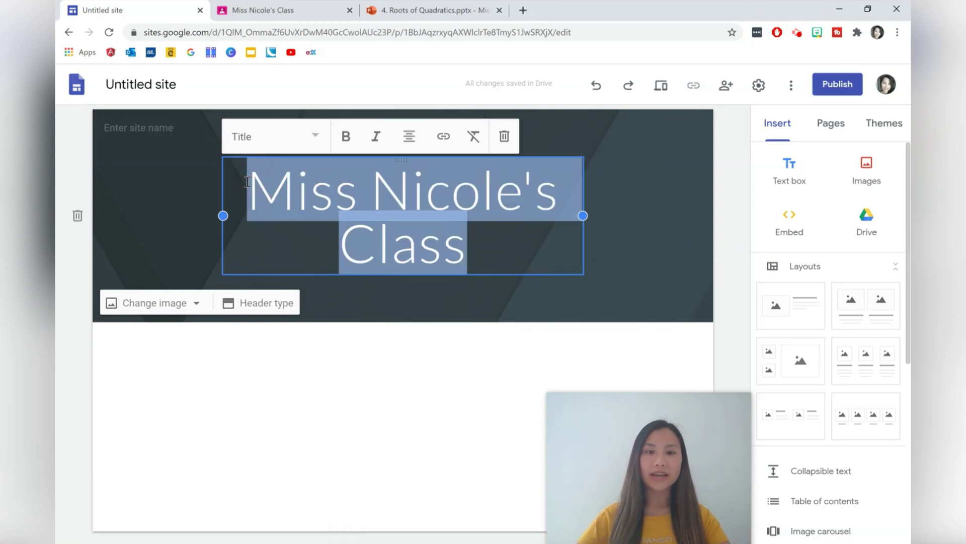
pyautogui.click(155, 128)
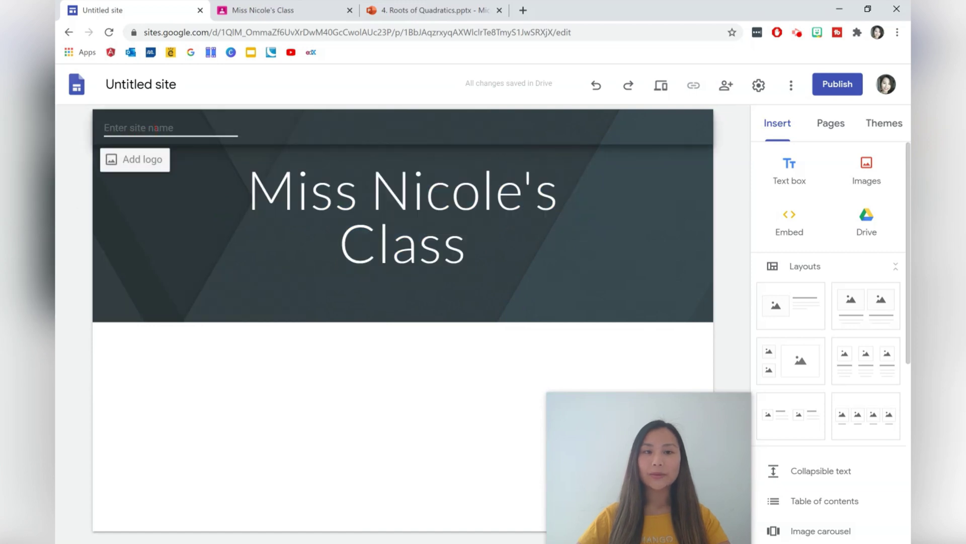
pyautogui.hotkey('ctrl', 'v')
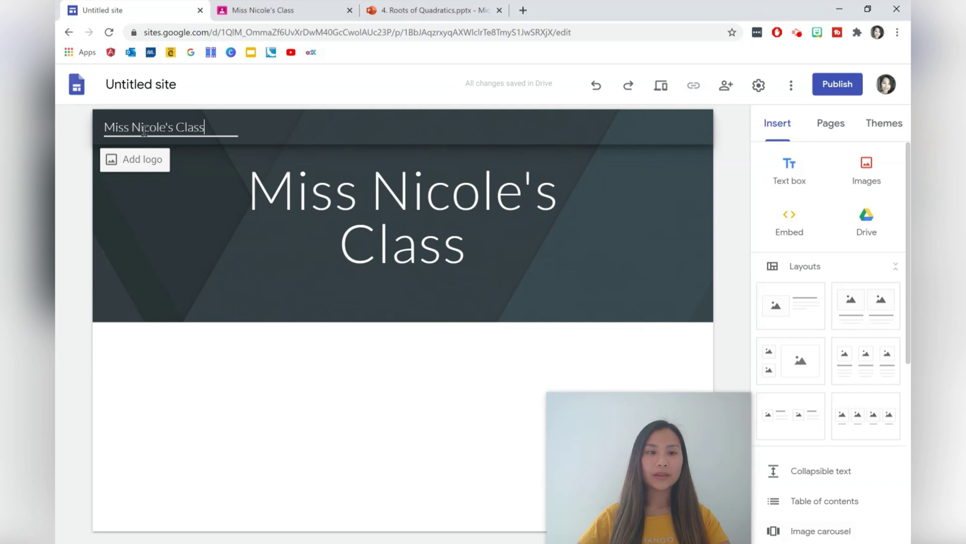
pyautogui.click(146, 84)
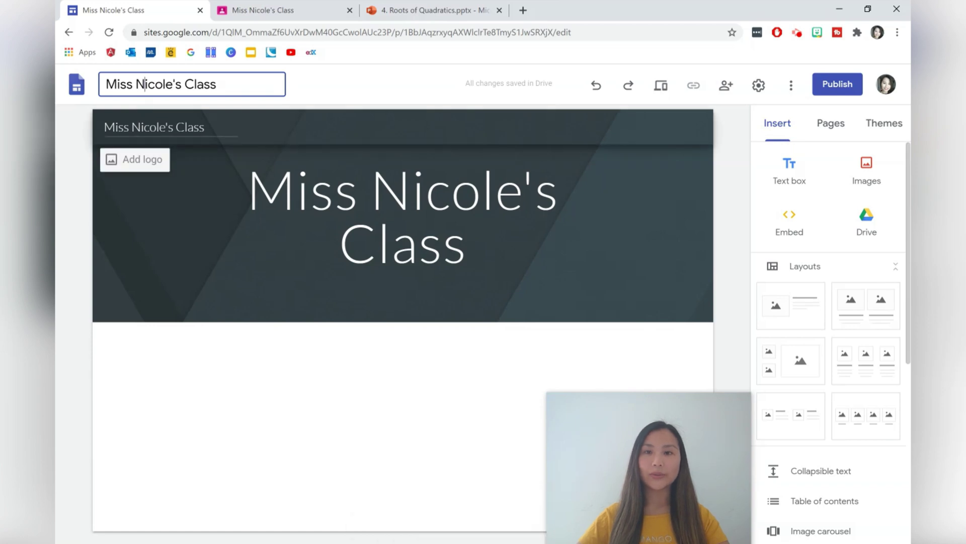
pyautogui.click(123, 158)
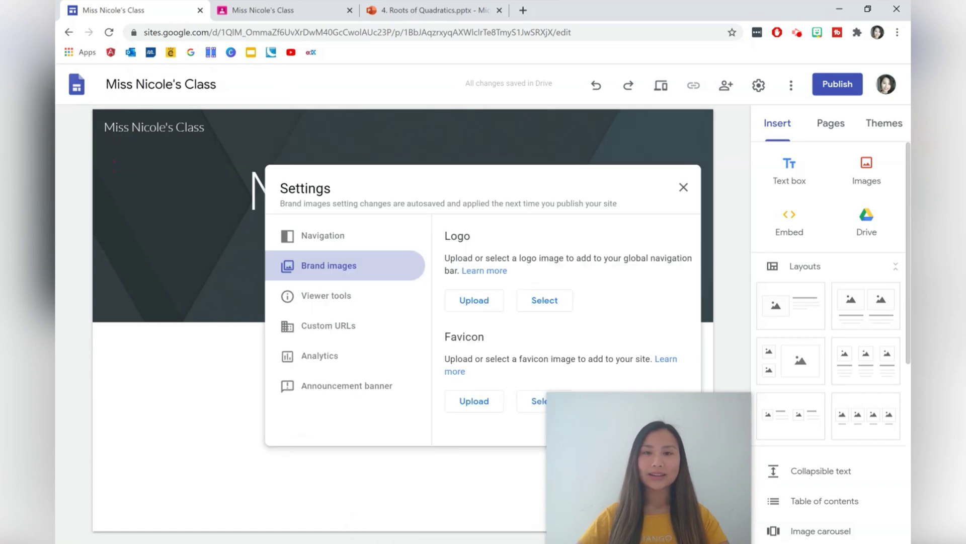
# Upload the 'logo' image file as the site logo.
pyautogui.click(482, 302)
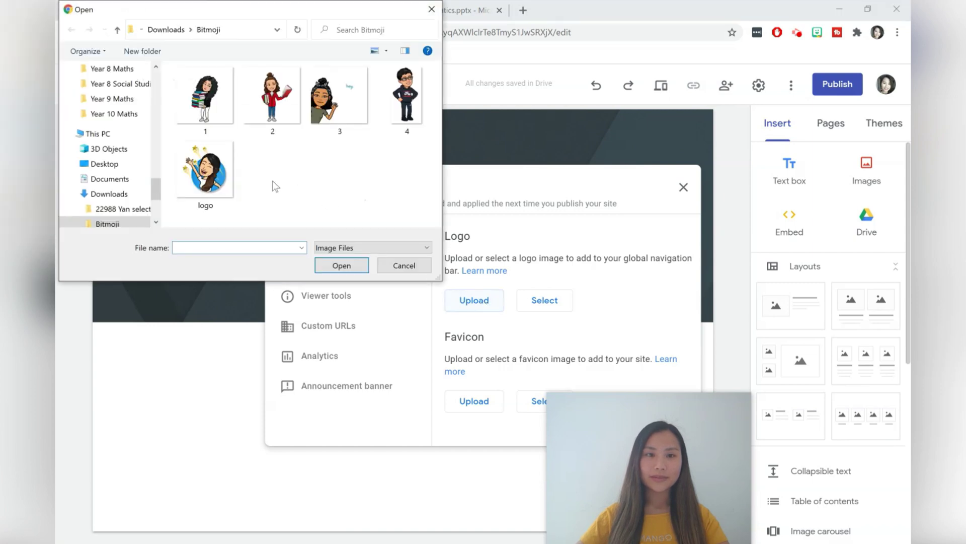
pyautogui.click(220, 176)
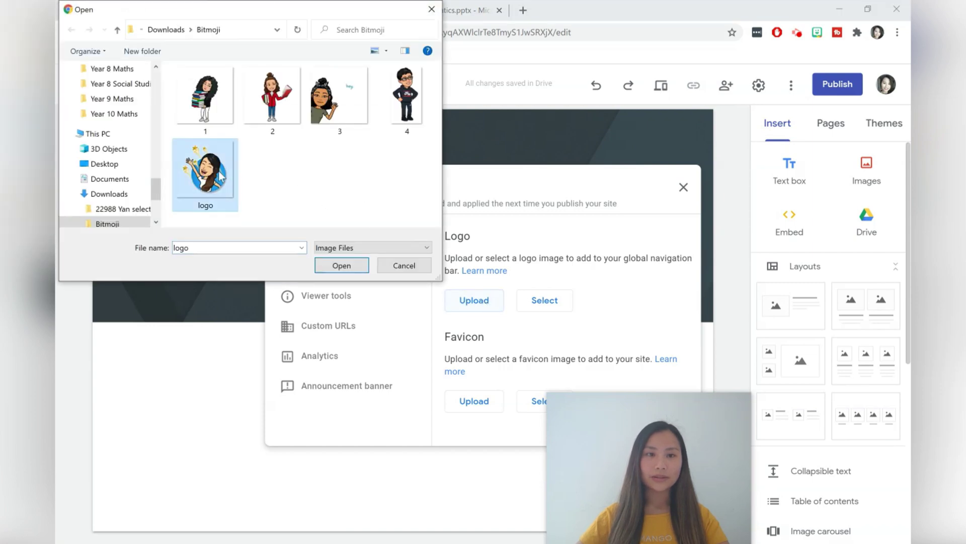
pyautogui.click(342, 265)
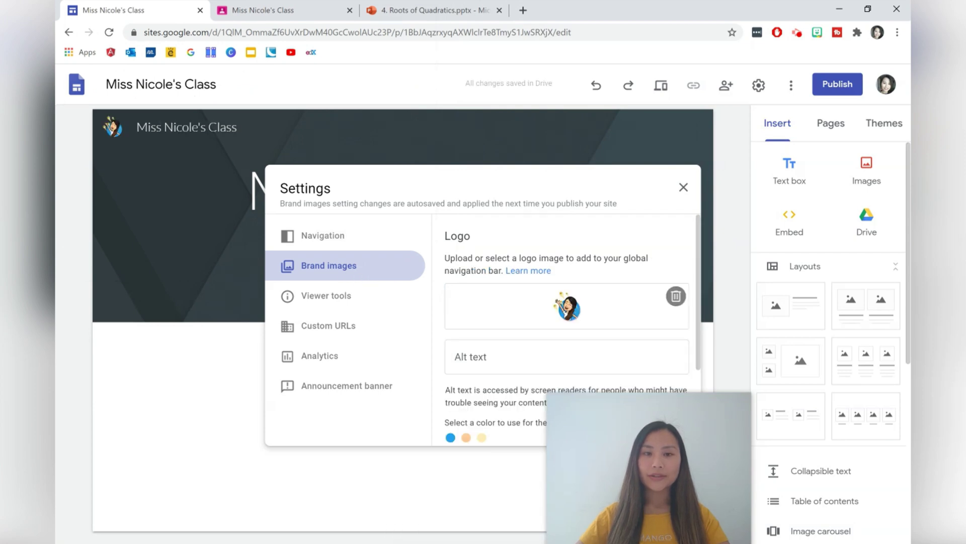
# Set the site navigation mode to Side and close Settings.
pyautogui.click(332, 243)
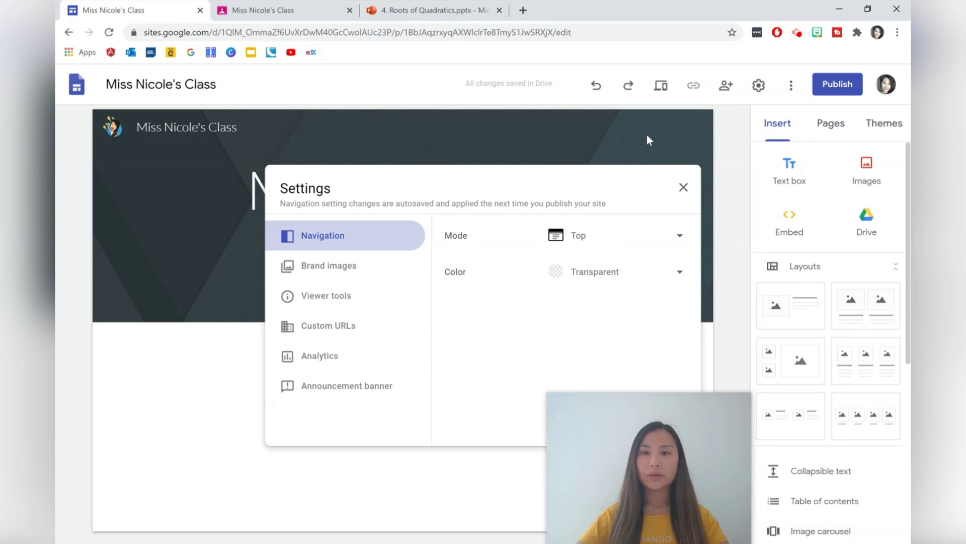
pyautogui.click(578, 236)
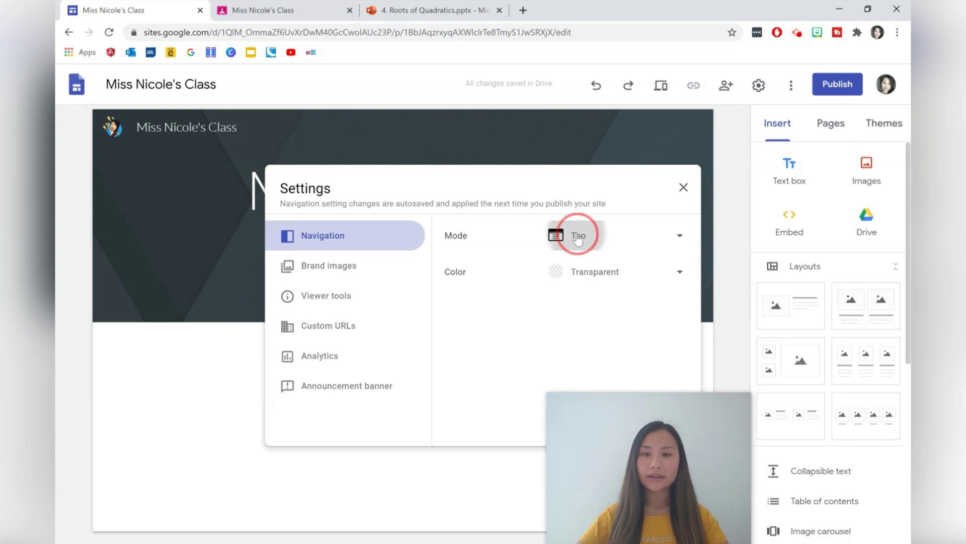
pyautogui.click(579, 267)
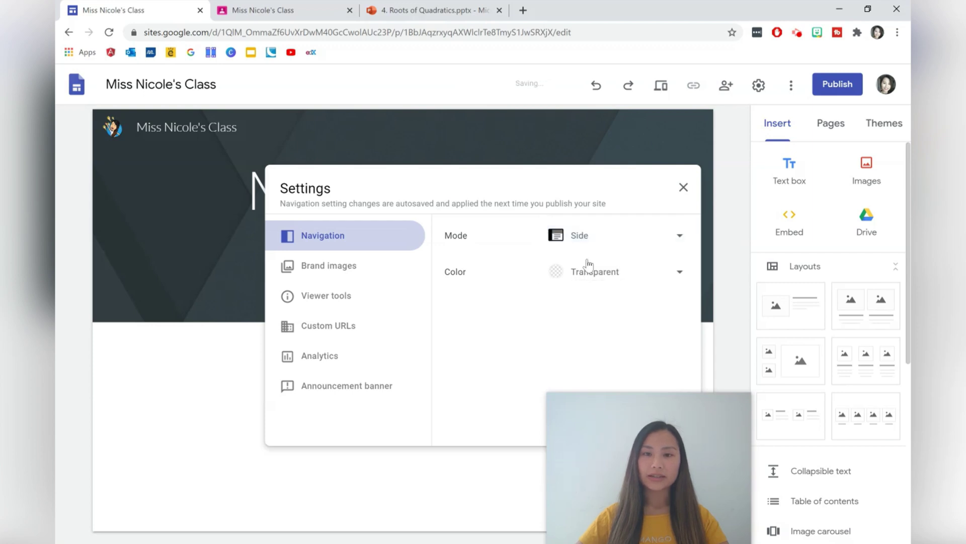
pyautogui.click(684, 188)
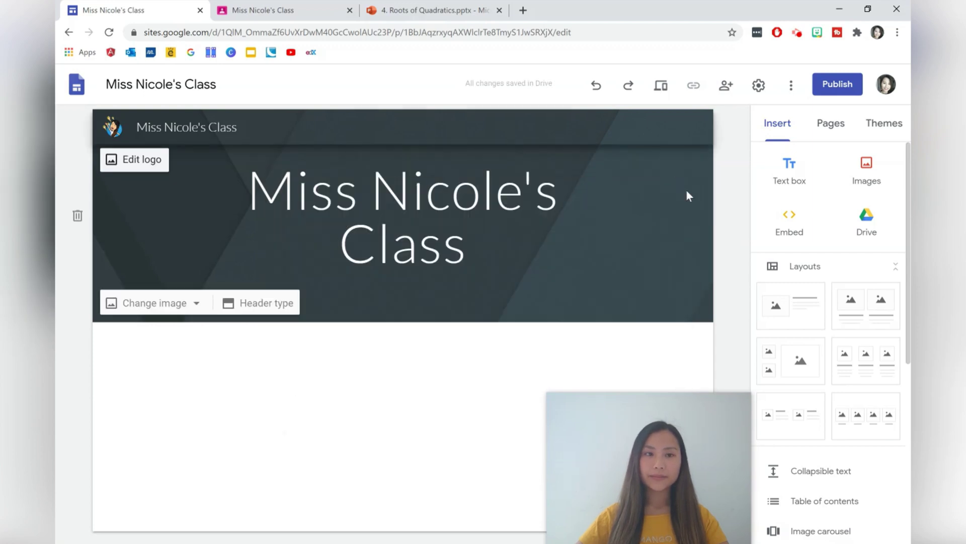
# Set the header background to the sticky-notes photo from the built-in image gallery.
pyautogui.click(175, 306)
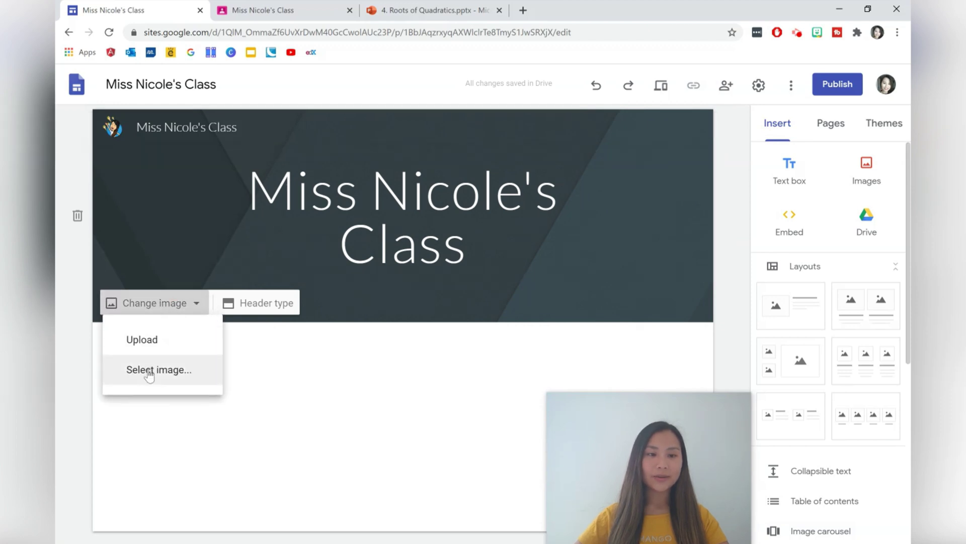
pyautogui.click(149, 373)
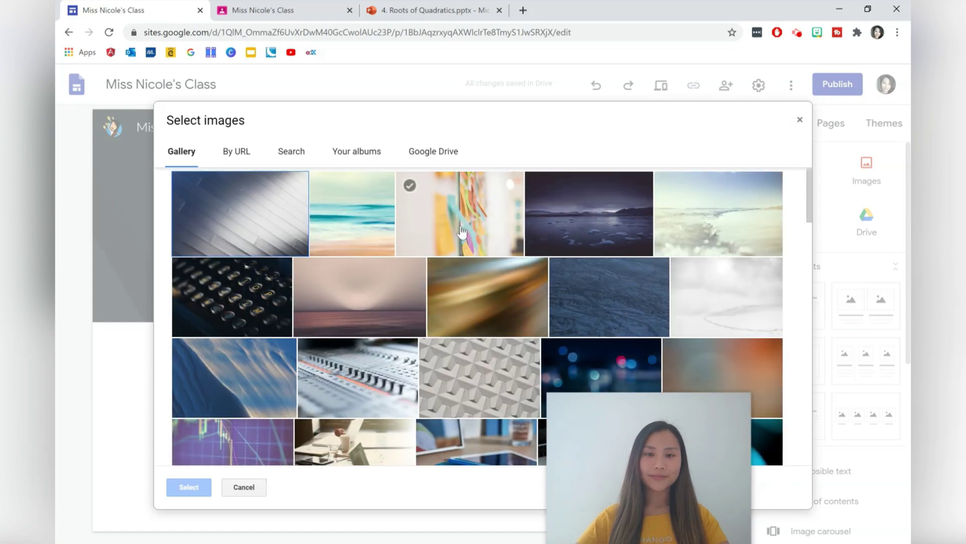
pyautogui.click(462, 231)
pyautogui.click(186, 487)
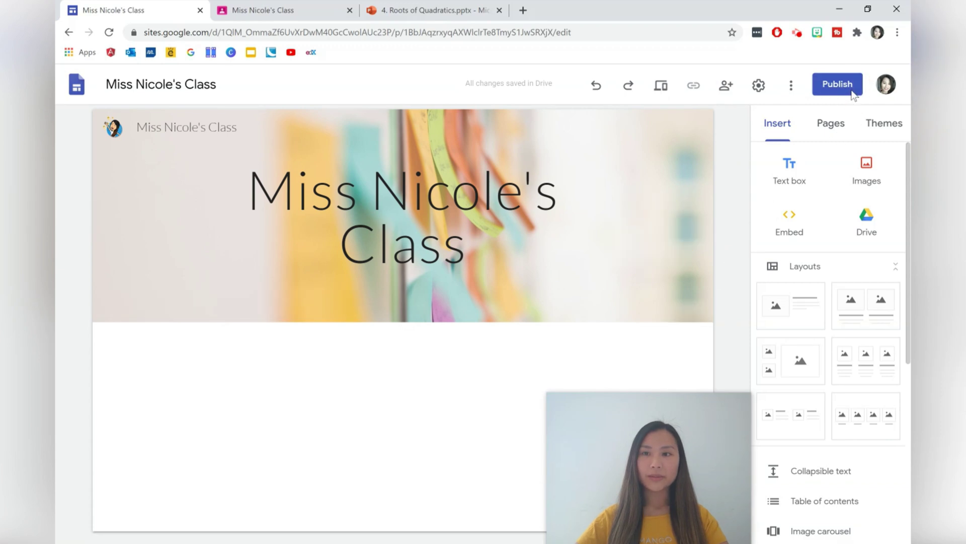
# Publish the site at its default web address and load the copied live link in a new tab.
pyautogui.click(837, 84)
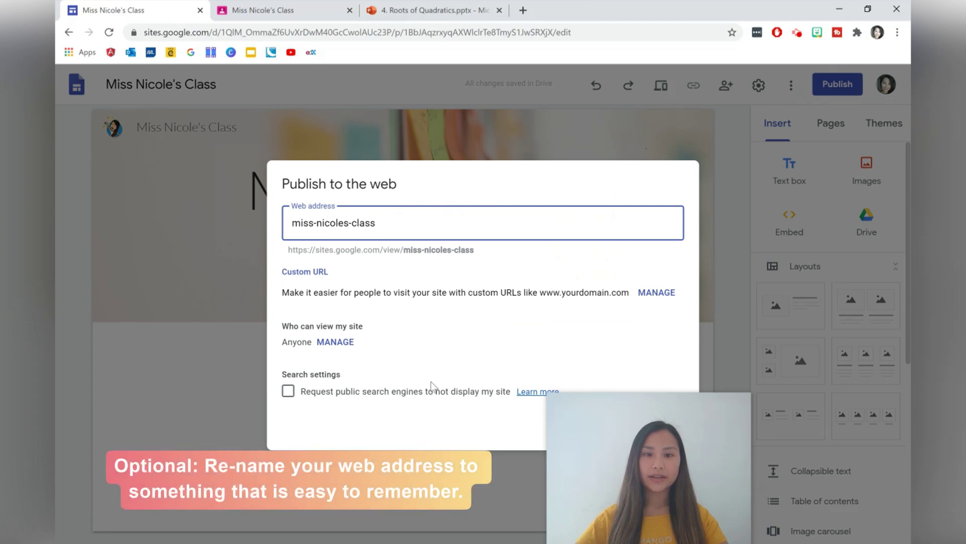
pyautogui.click(670, 430)
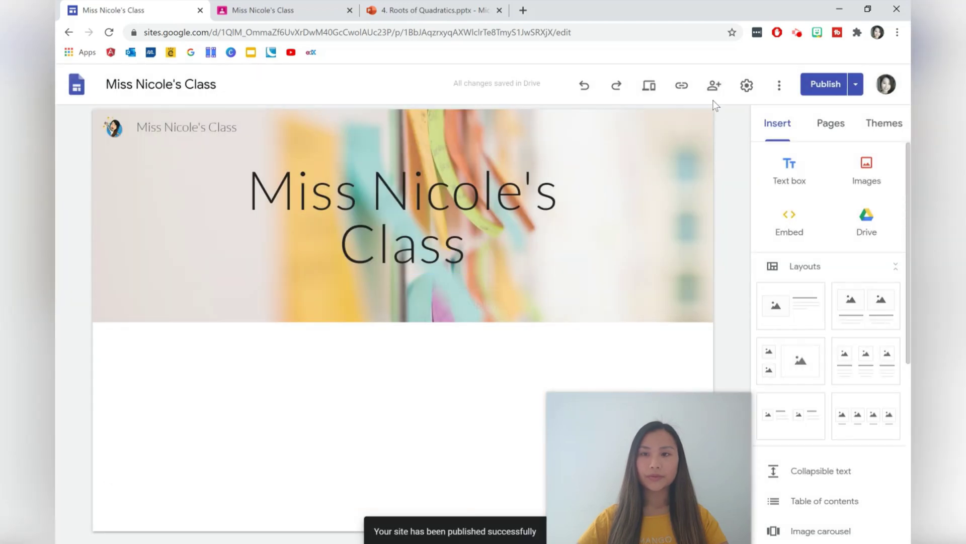
pyautogui.click(682, 86)
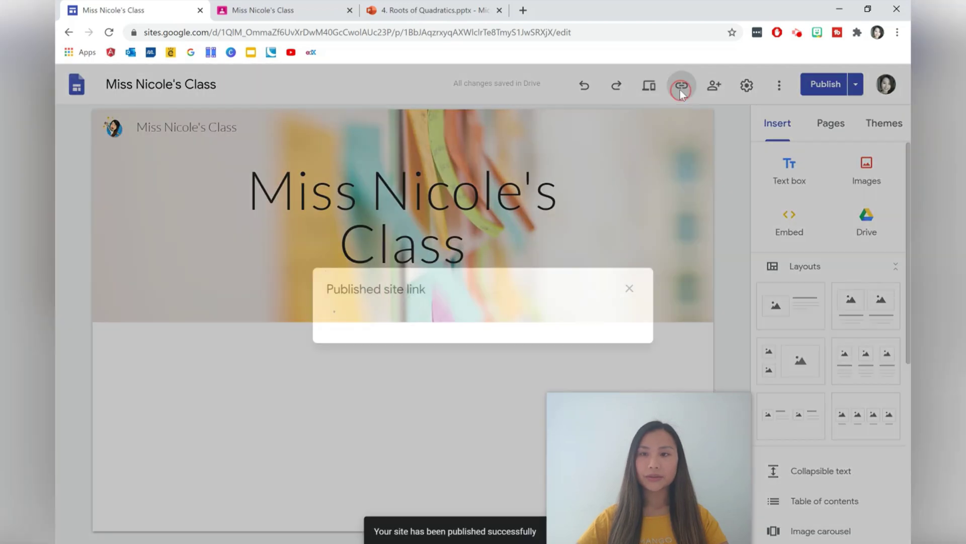
pyautogui.click(610, 314)
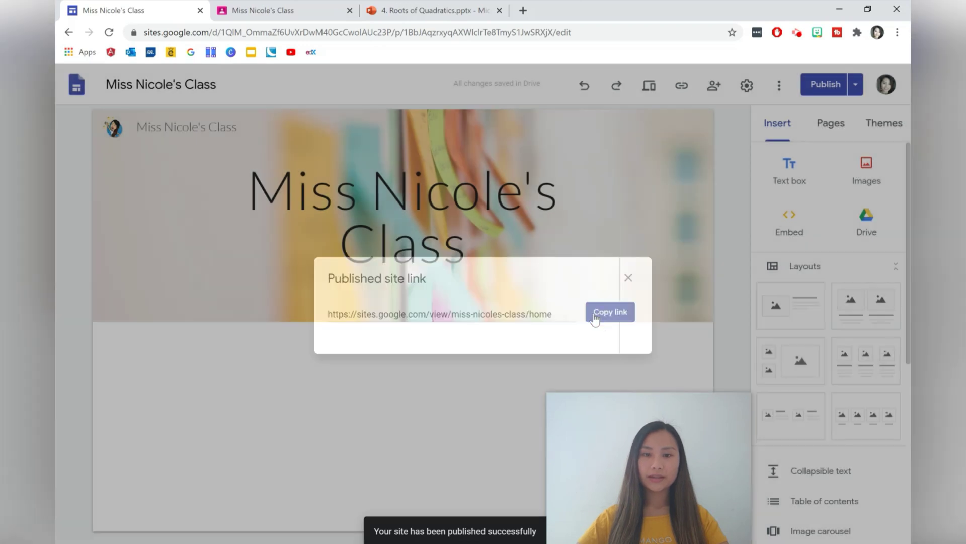
pyautogui.click(528, 15)
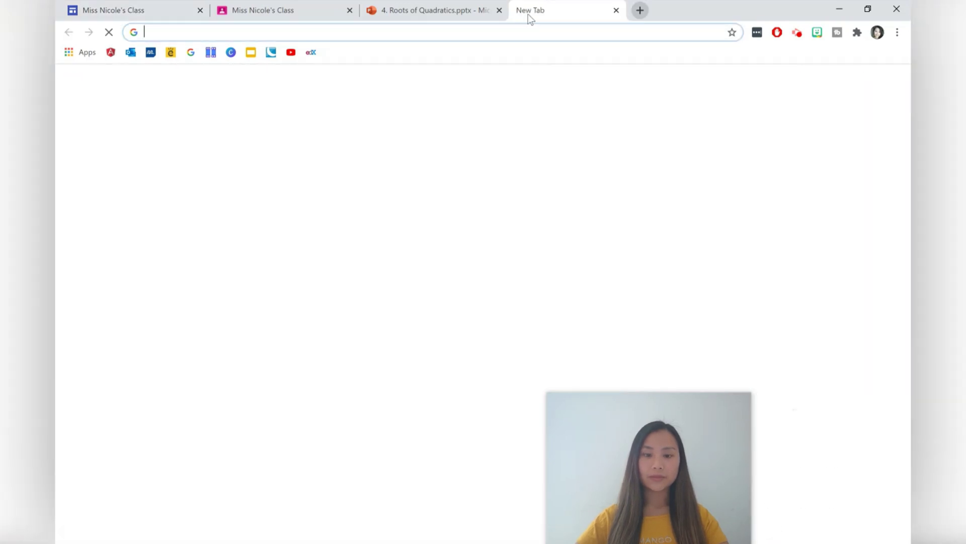
pyautogui.hotkey('ctrl', 'v')
pyautogui.press('Return')
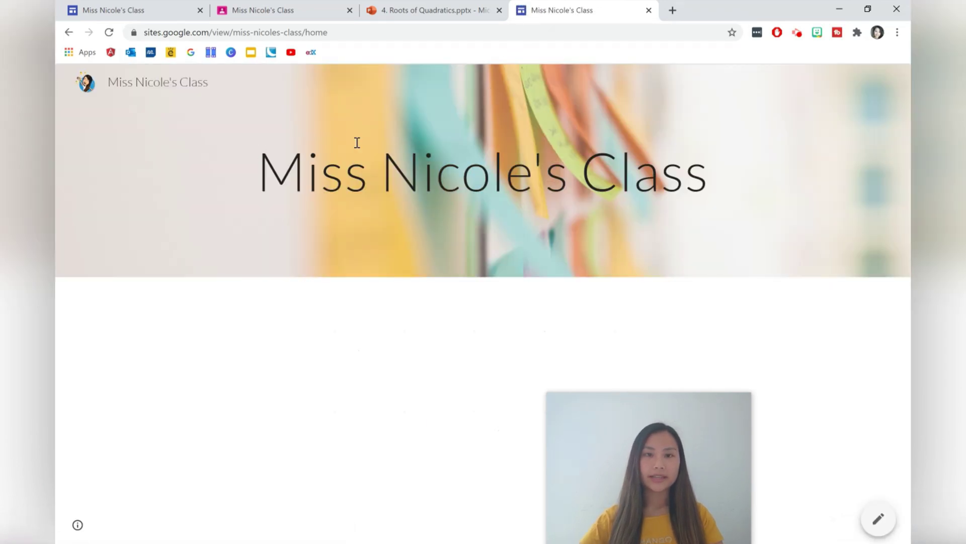
# Add a centred, Title-style 'Welcome to our class website!' line below the header.
pyautogui.click(136, 2)
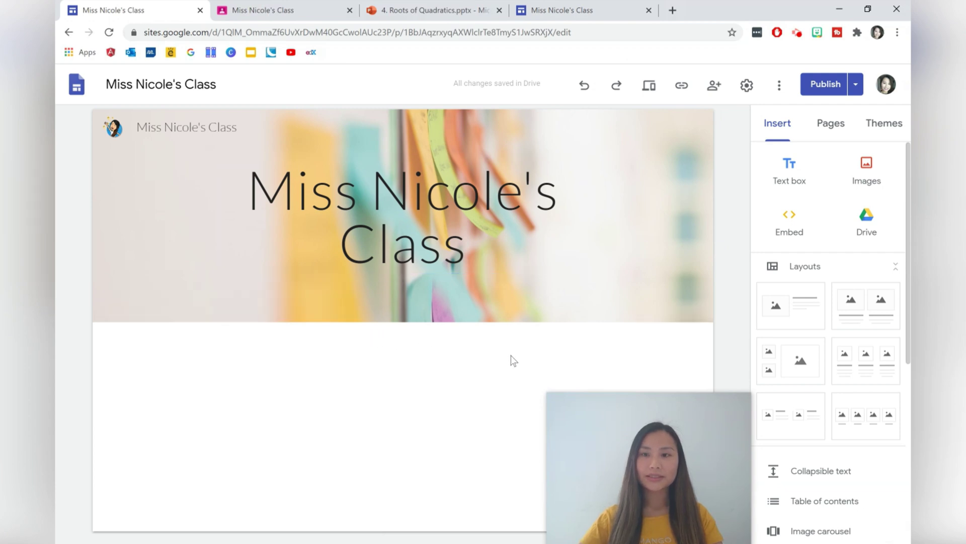
pyautogui.click(793, 165)
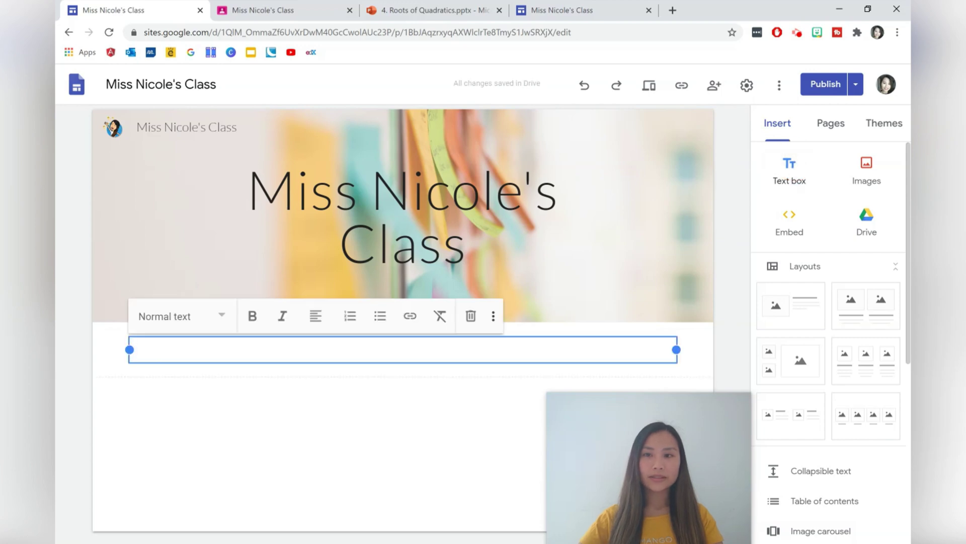
pyautogui.write('Welcome to our class website!')
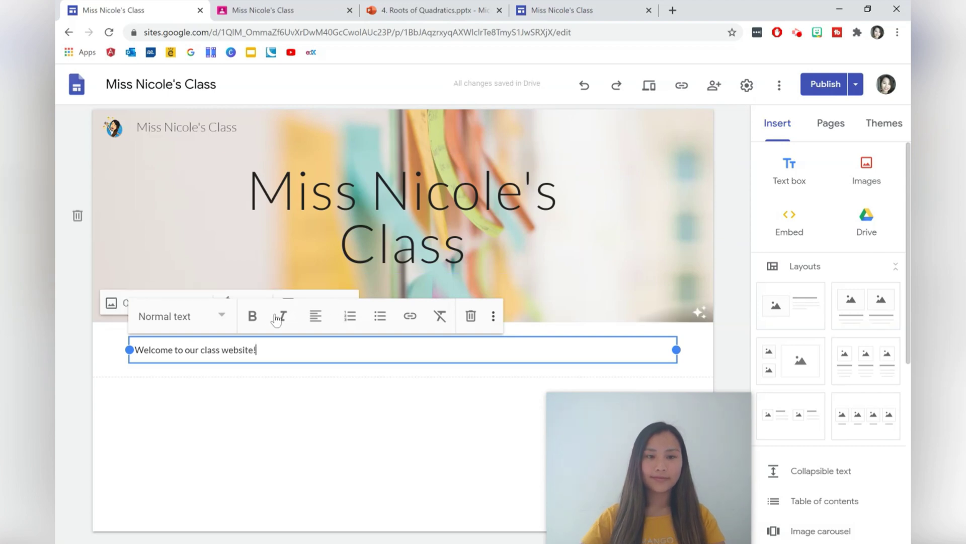
pyautogui.click(217, 315)
pyautogui.click(209, 358)
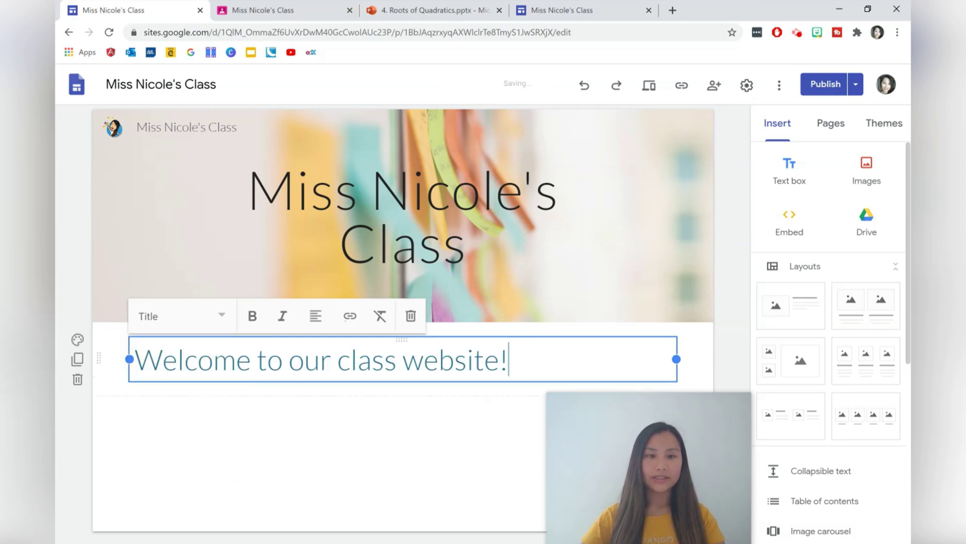
pyautogui.click(326, 323)
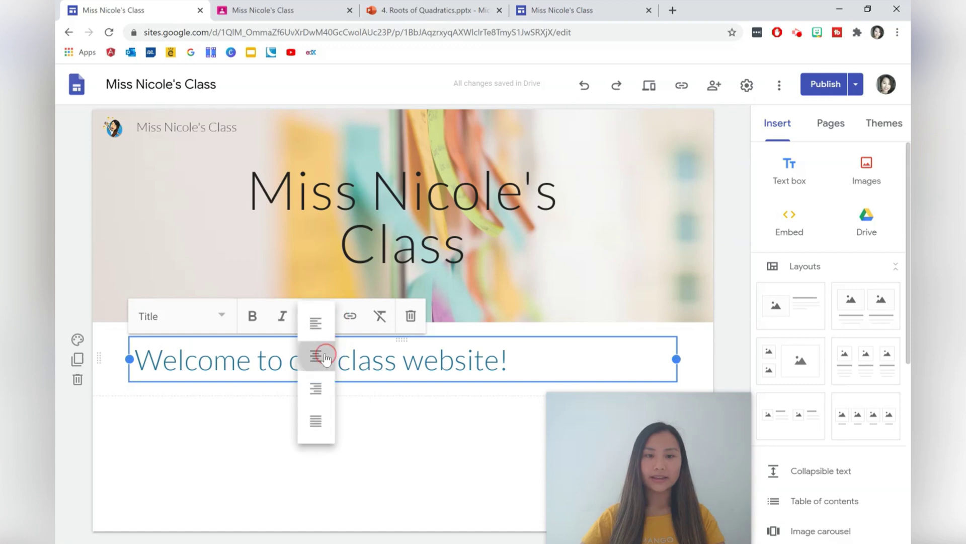
pyautogui.click(322, 354)
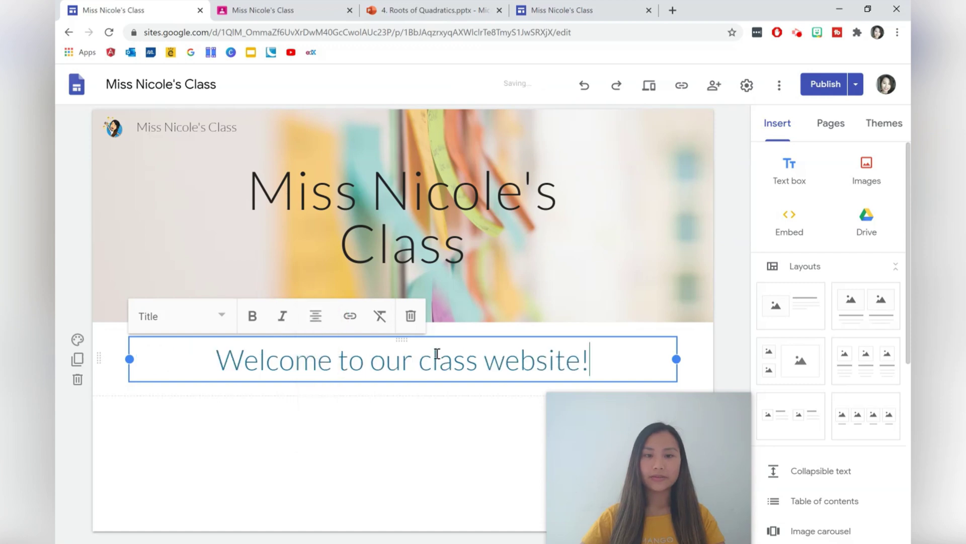
# Apply the Diplomat theme to the site for a serif, boxed header.
pyautogui.click(892, 128)
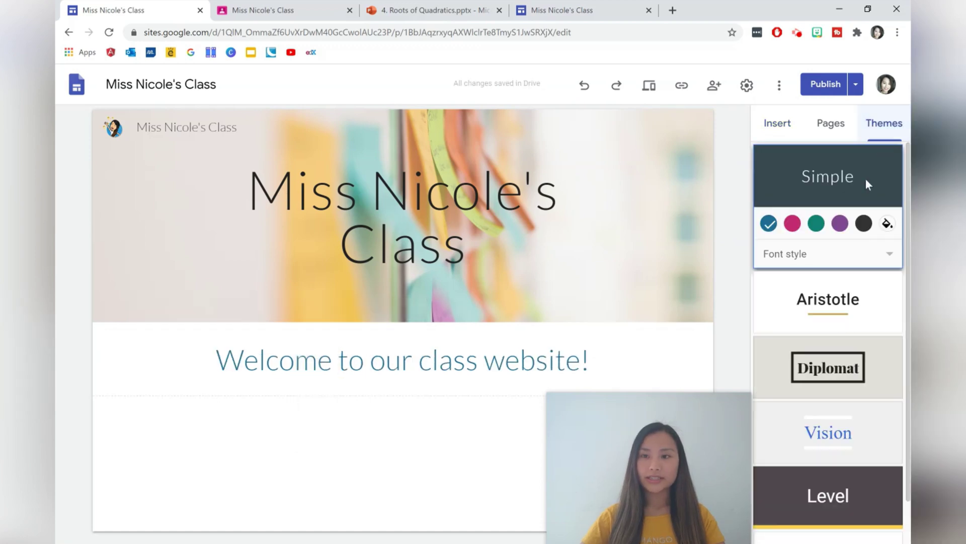
pyautogui.click(806, 379)
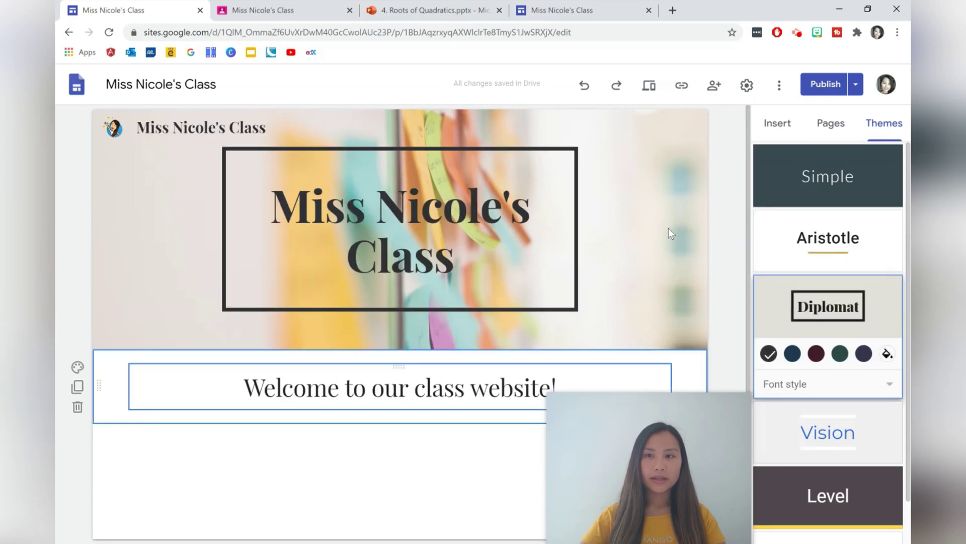
pyautogui.click(778, 123)
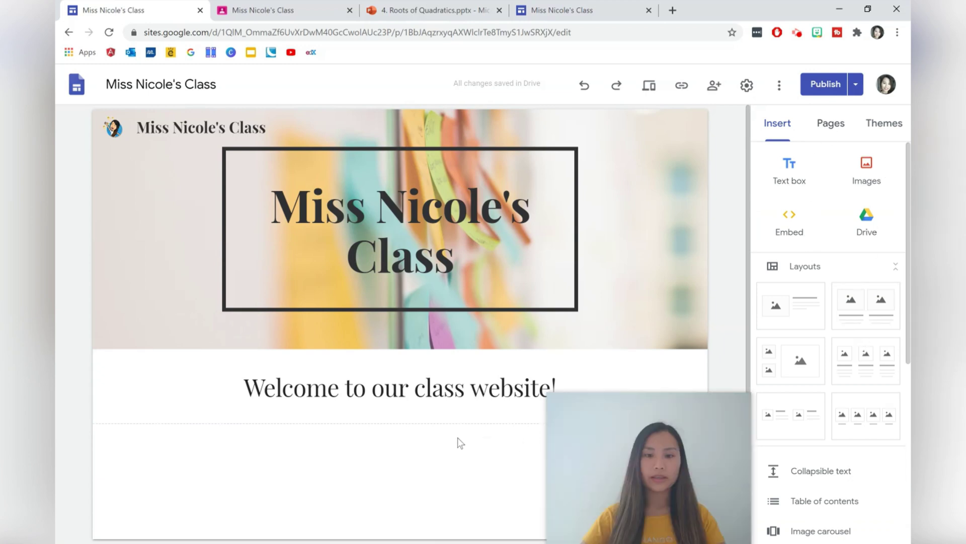
pyautogui.doubleClick(319, 443)
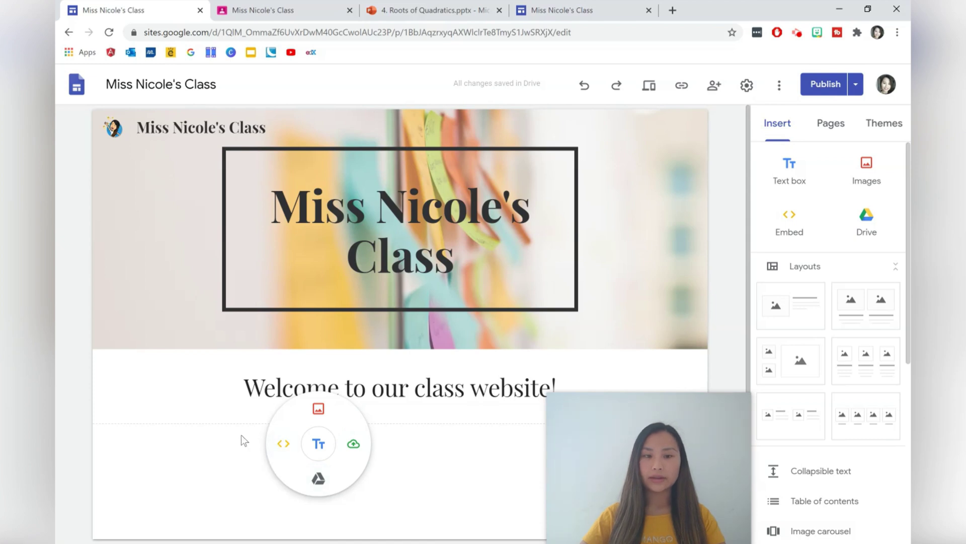
# Add an 'Our Students' text box styled as a Heading below the welcome title.
pyautogui.click(317, 443)
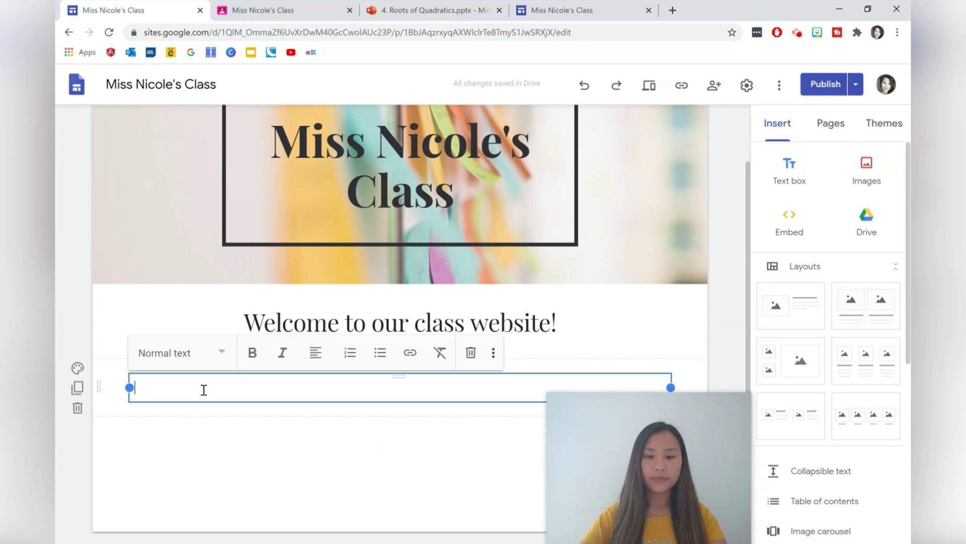
pyautogui.write('Our ')
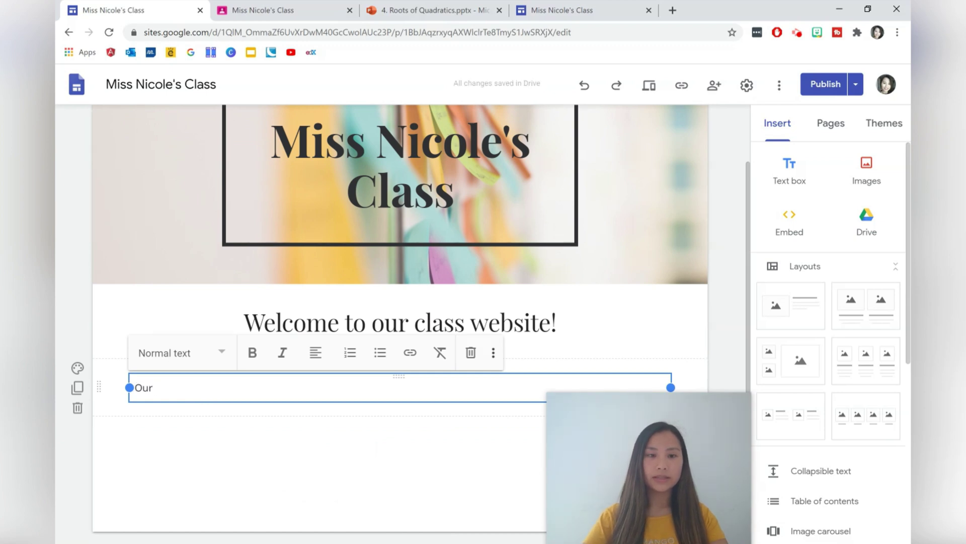
pyautogui.write('Students')
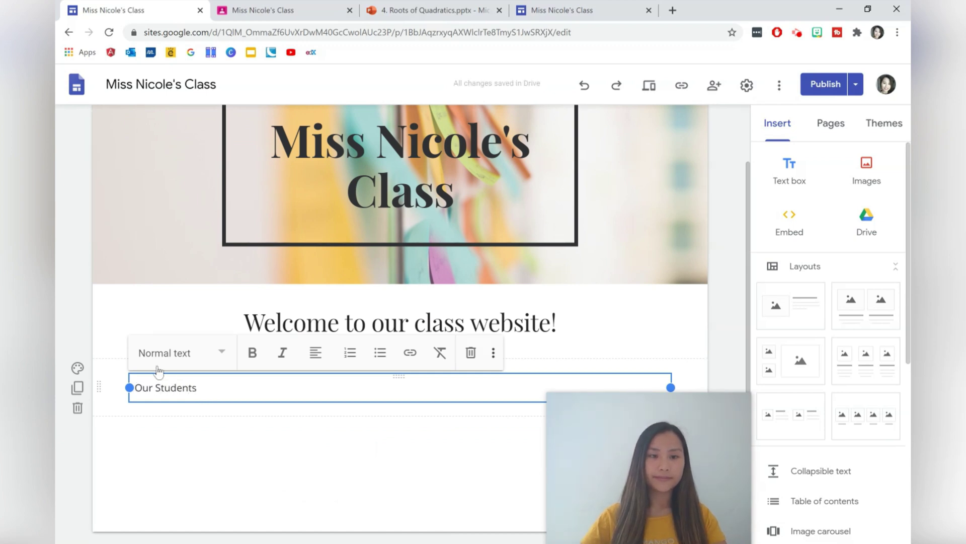
pyautogui.click(212, 353)
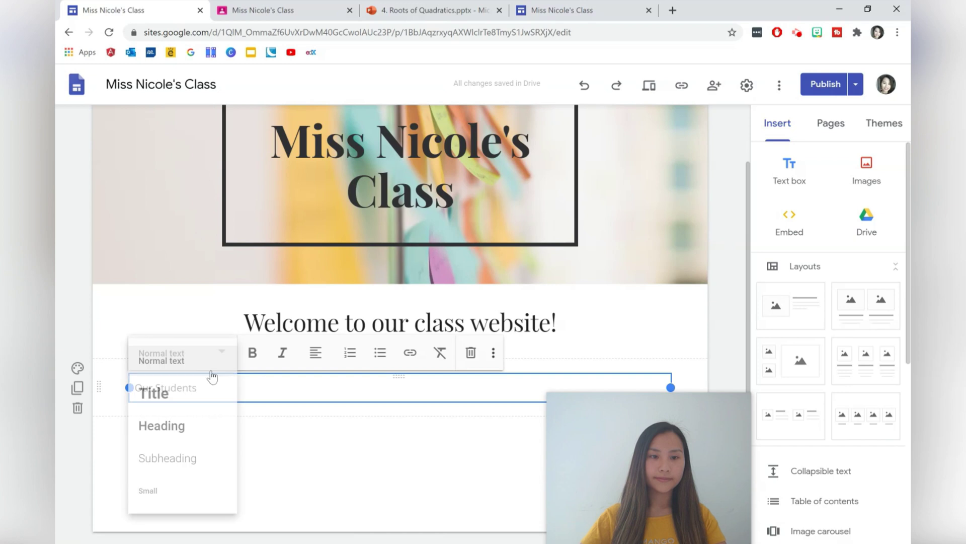
pyautogui.click(191, 425)
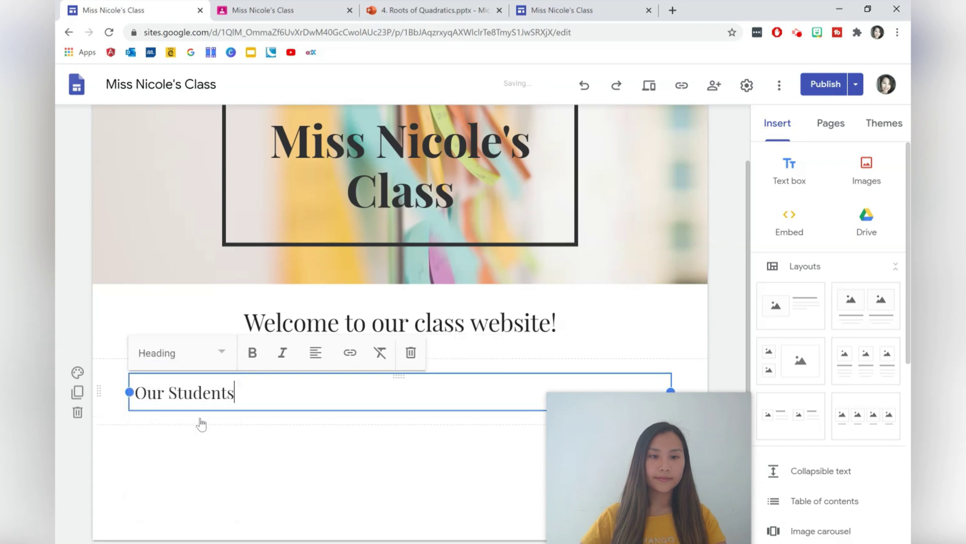
pyautogui.click(233, 434)
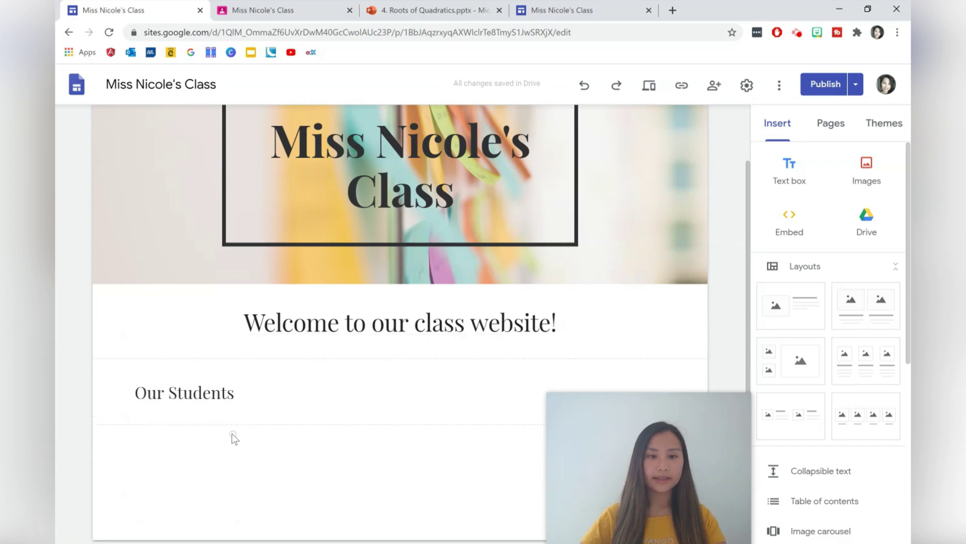
# Insert a four-image layout and upload a Bitmoji avatar into each of the four placeholders.
pyautogui.click(867, 415)
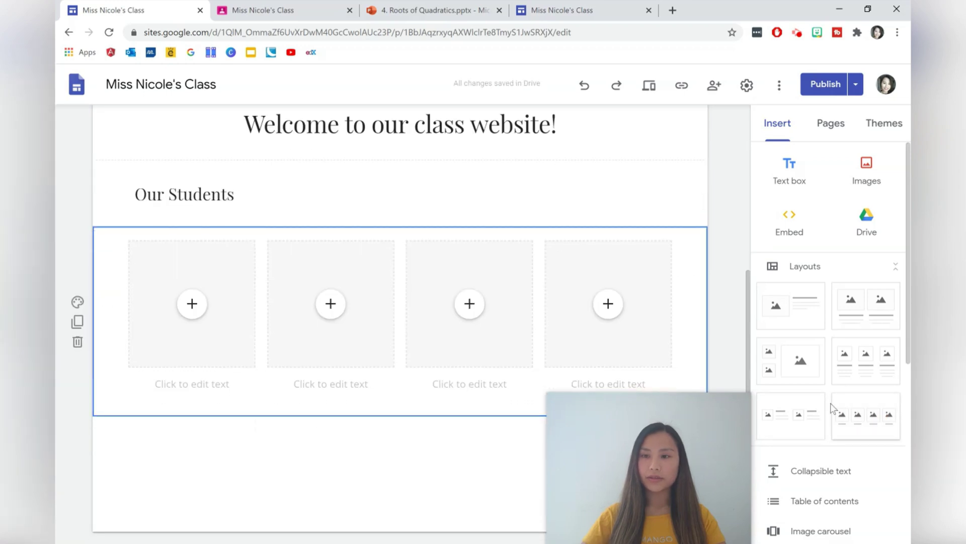
pyautogui.click(190, 310)
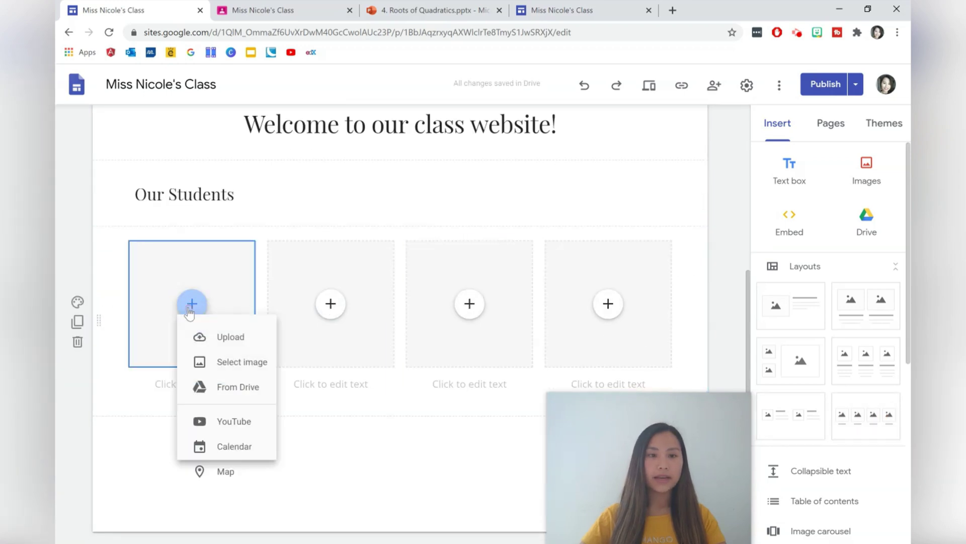
pyautogui.click(223, 347)
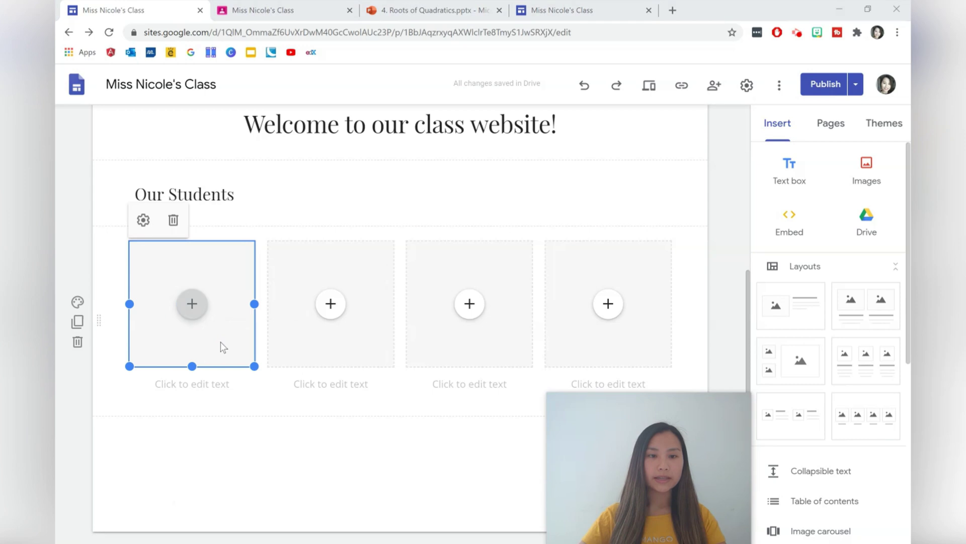
pyautogui.doubleClick(204, 98)
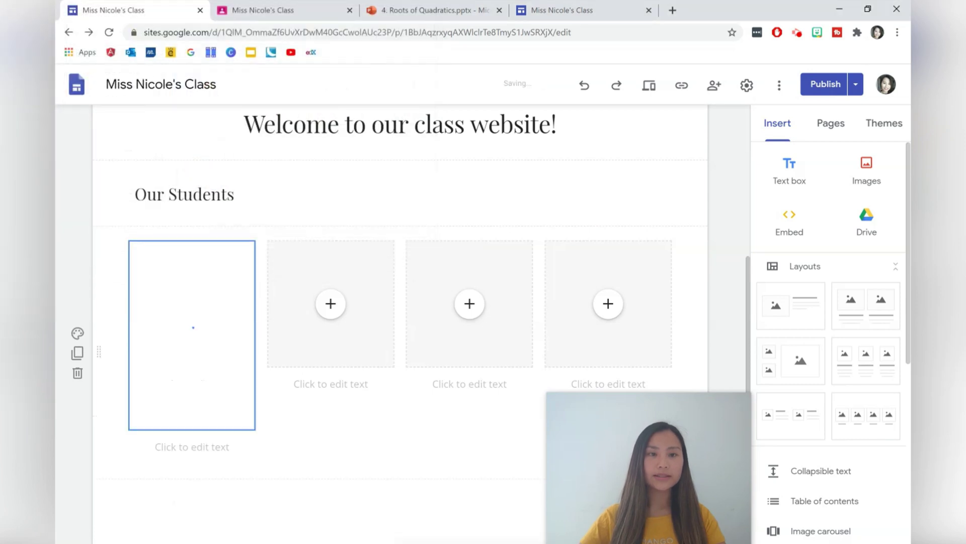
pyautogui.click(332, 304)
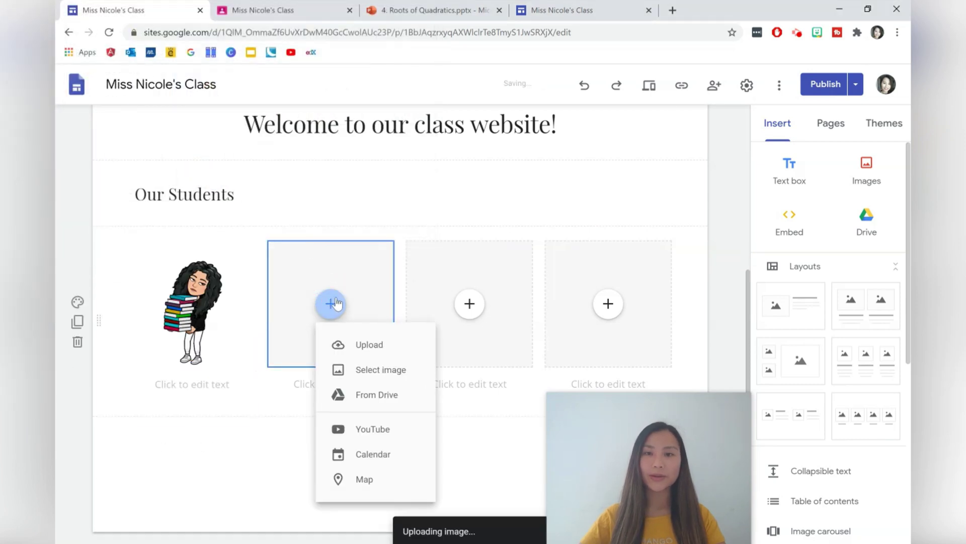
pyautogui.click(360, 343)
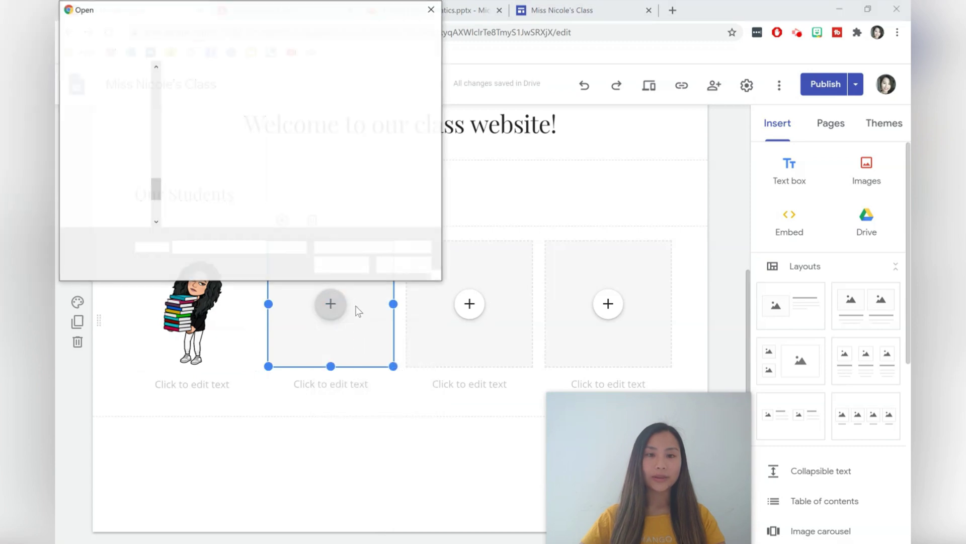
pyautogui.doubleClick(281, 97)
pyautogui.click(470, 304)
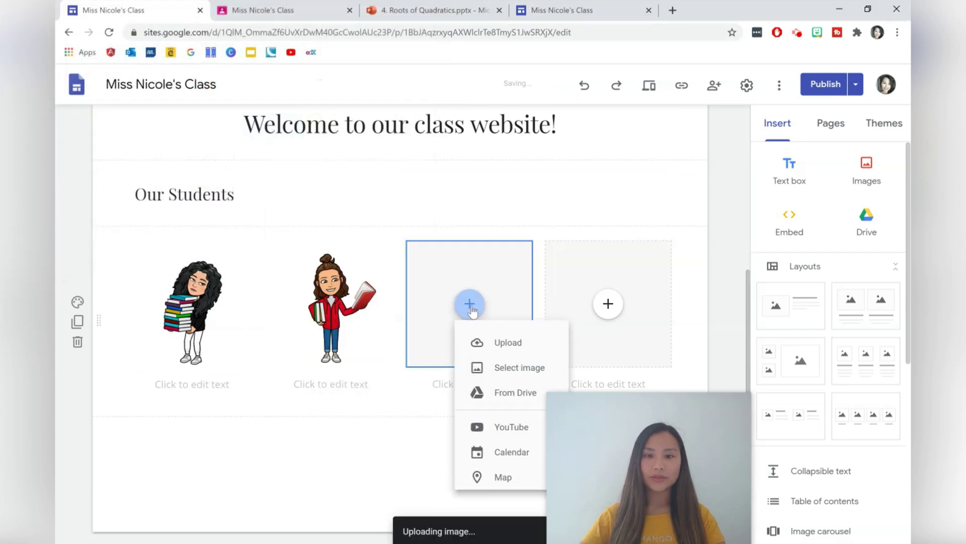
pyautogui.click(499, 343)
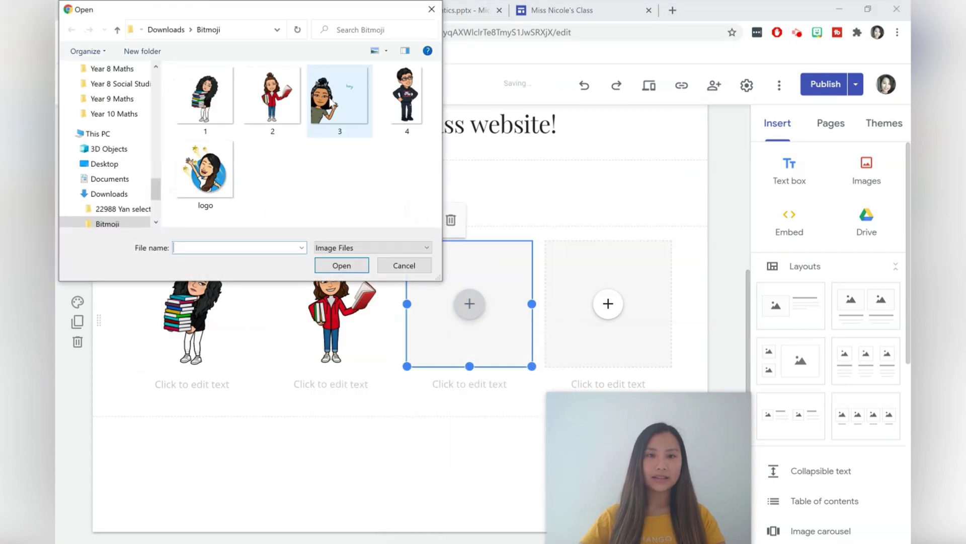
pyautogui.doubleClick(332, 103)
pyautogui.click(608, 304)
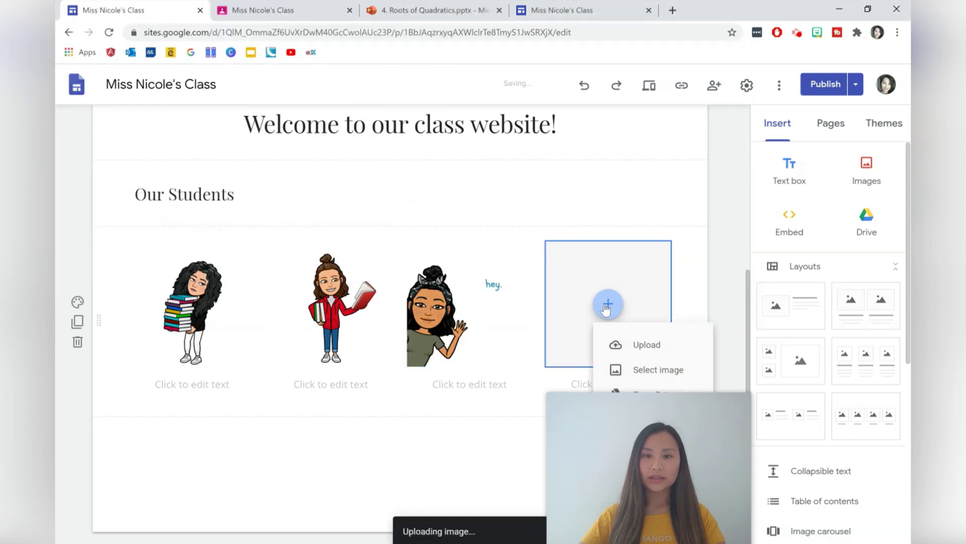
pyautogui.click(657, 343)
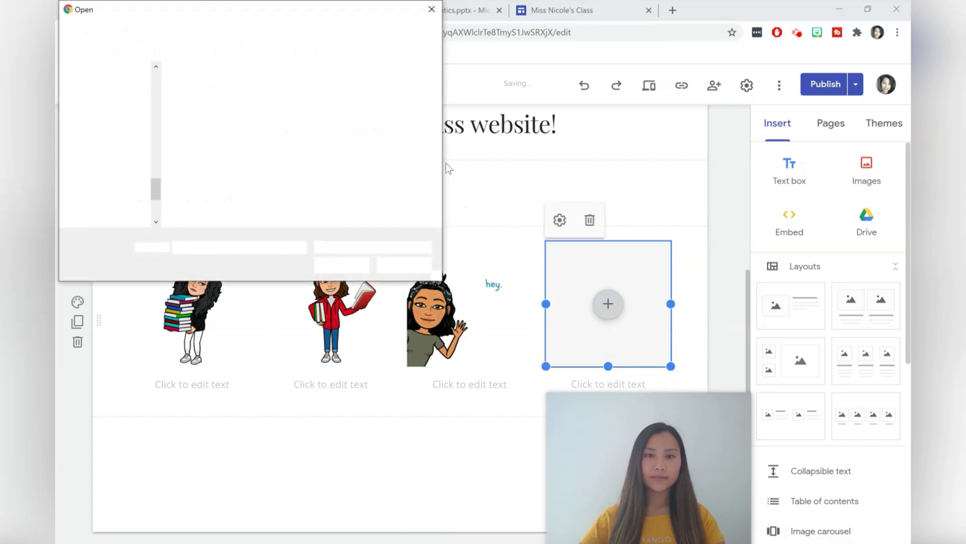
pyautogui.doubleClick(390, 98)
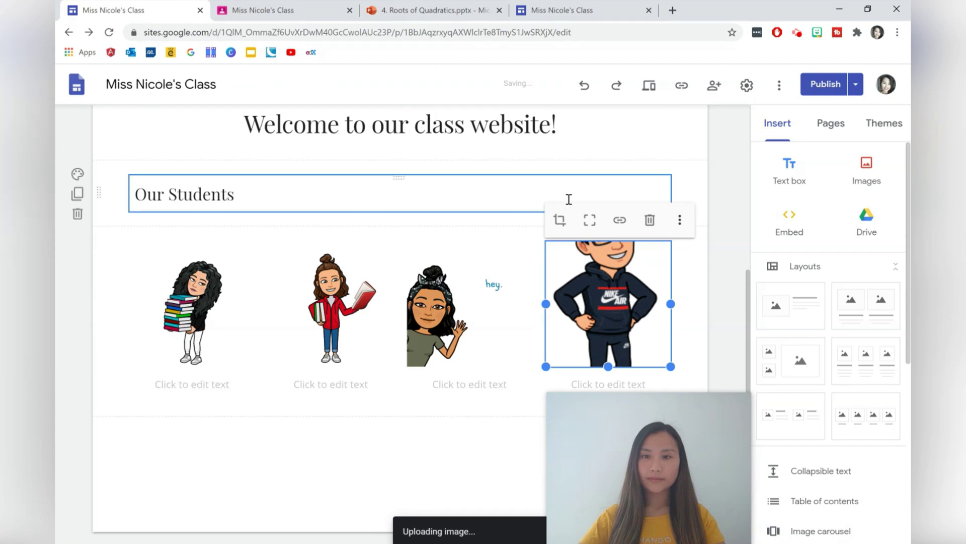
# Crop the fourth avatar so the boy's face fills the frame.
pyautogui.click(560, 220)
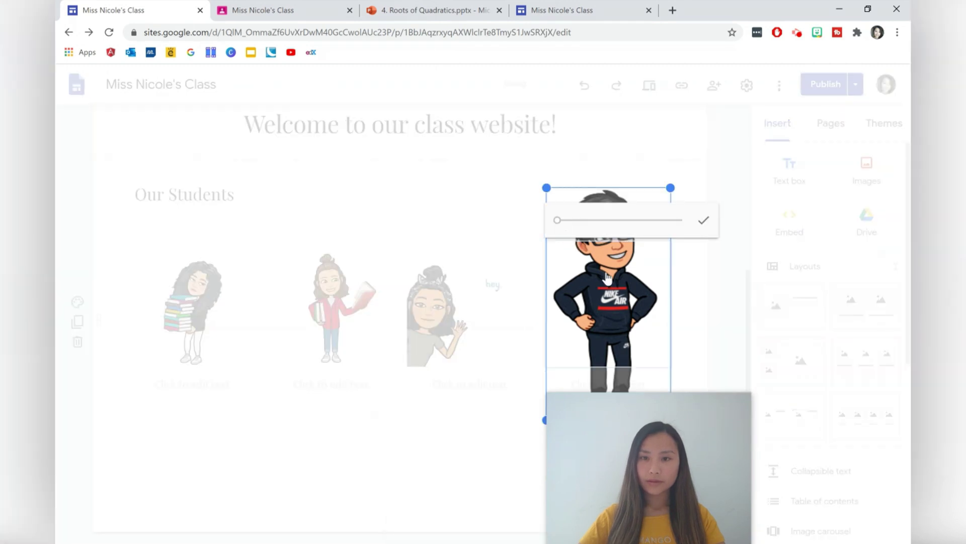
pyautogui.moveTo(613, 273); pyautogui.dragTo(604, 328)
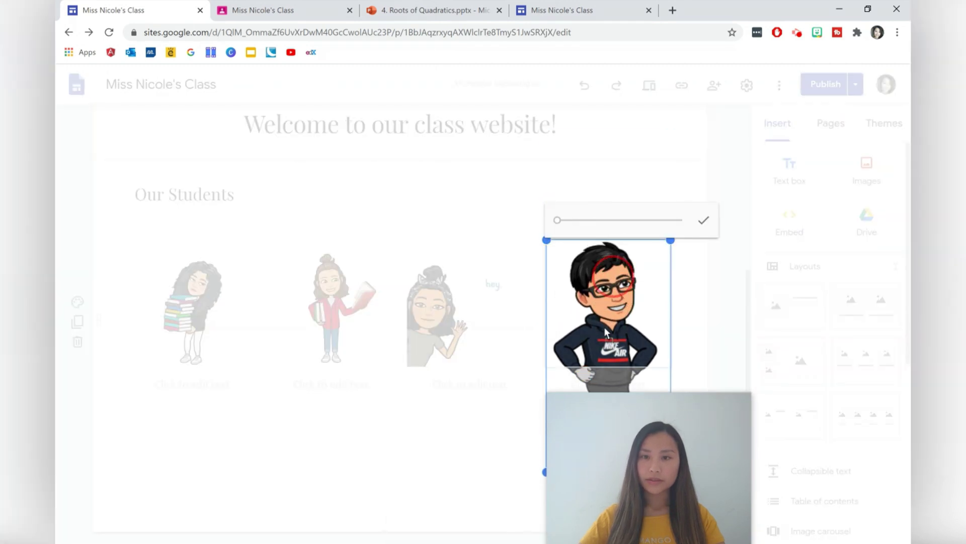
pyautogui.click(700, 301)
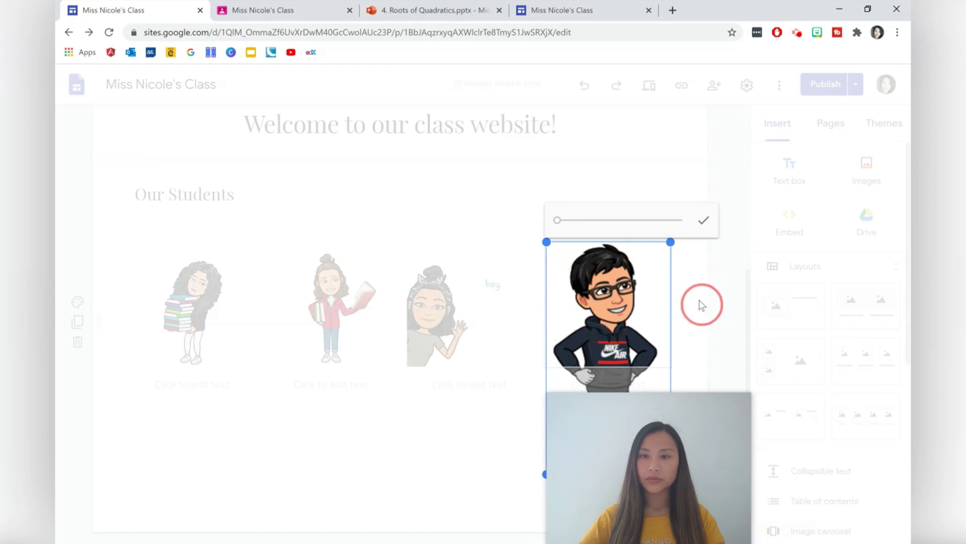
# Caption each of the four avatars with that student's first name.
pyautogui.click(218, 383)
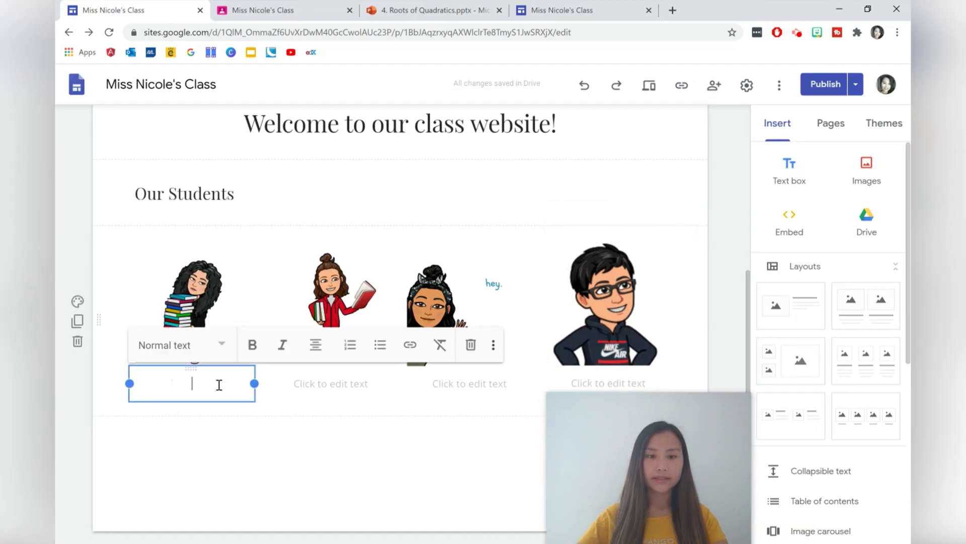
pyautogui.write('Poppy')
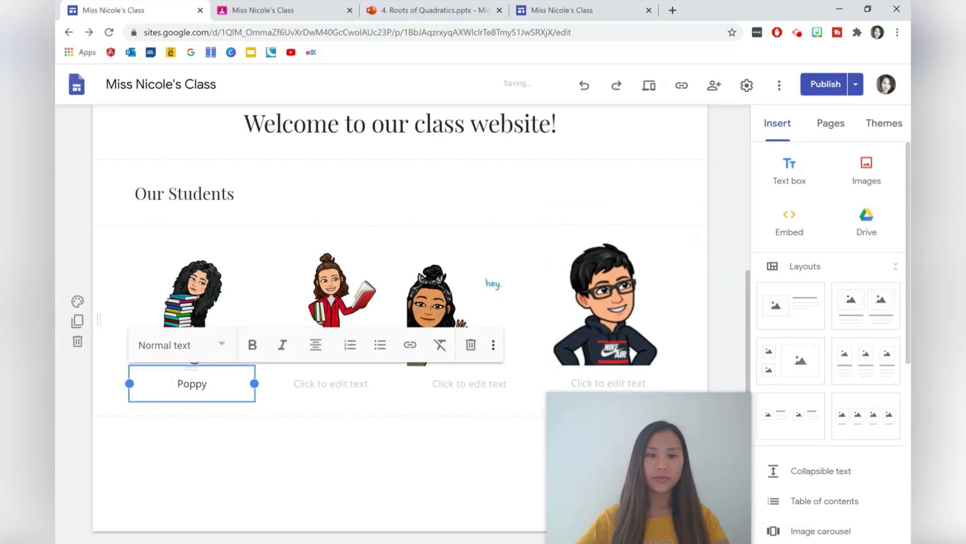
pyautogui.click(314, 387)
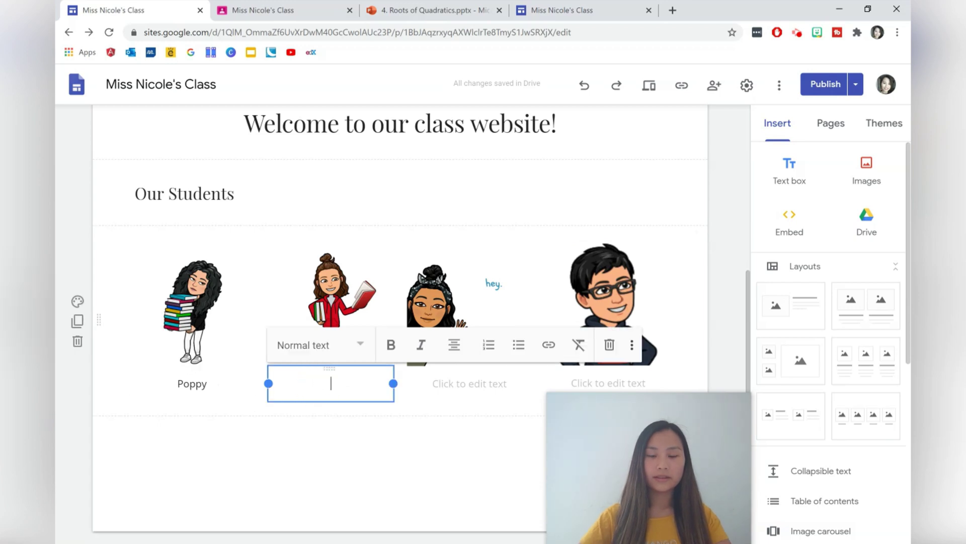
pyautogui.write('Lillian')
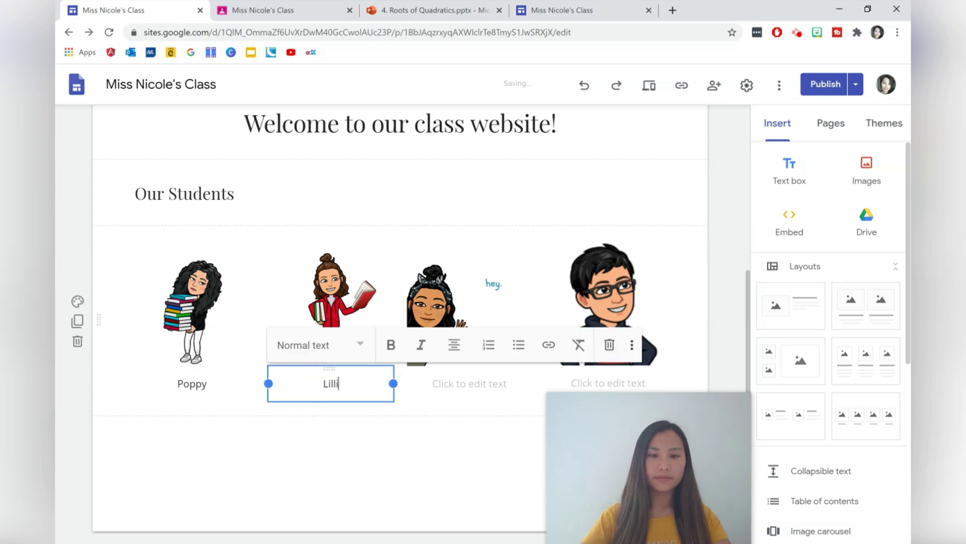
pyautogui.click(450, 387)
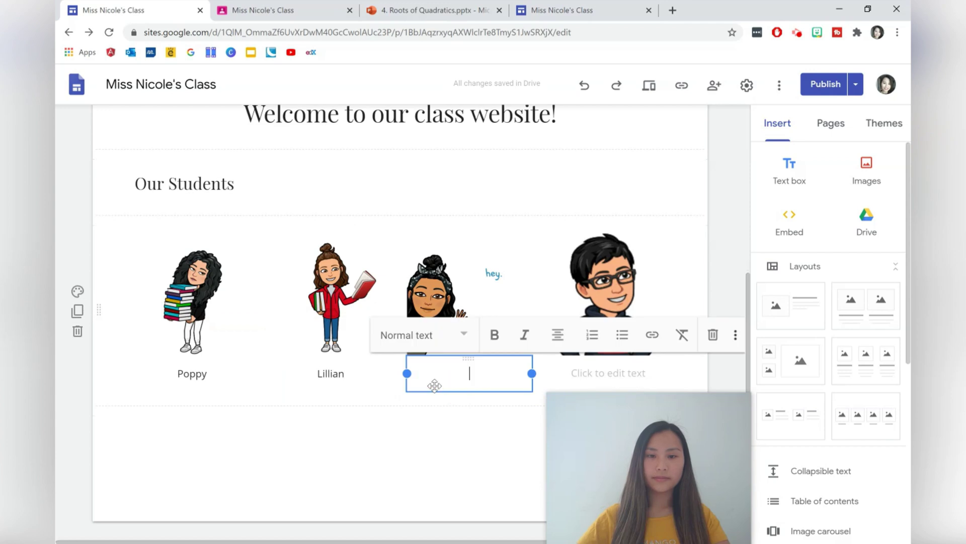
pyautogui.write('Tan')
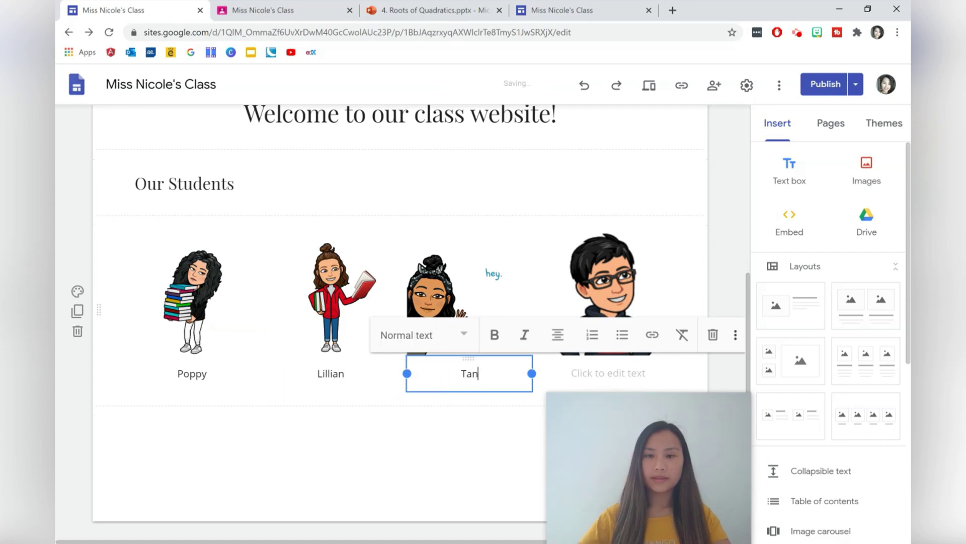
pyautogui.click(625, 373)
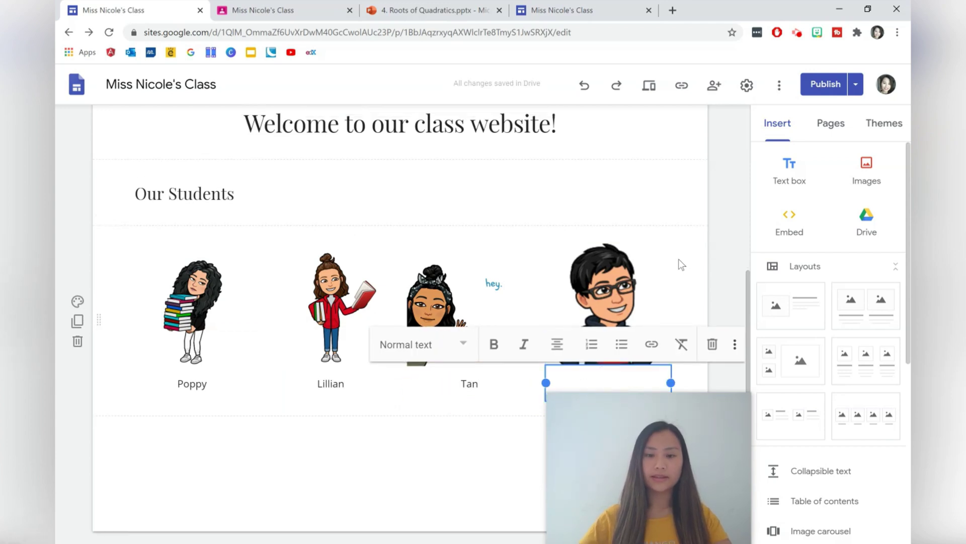
pyautogui.write('Jack')
pyautogui.click(261, 432)
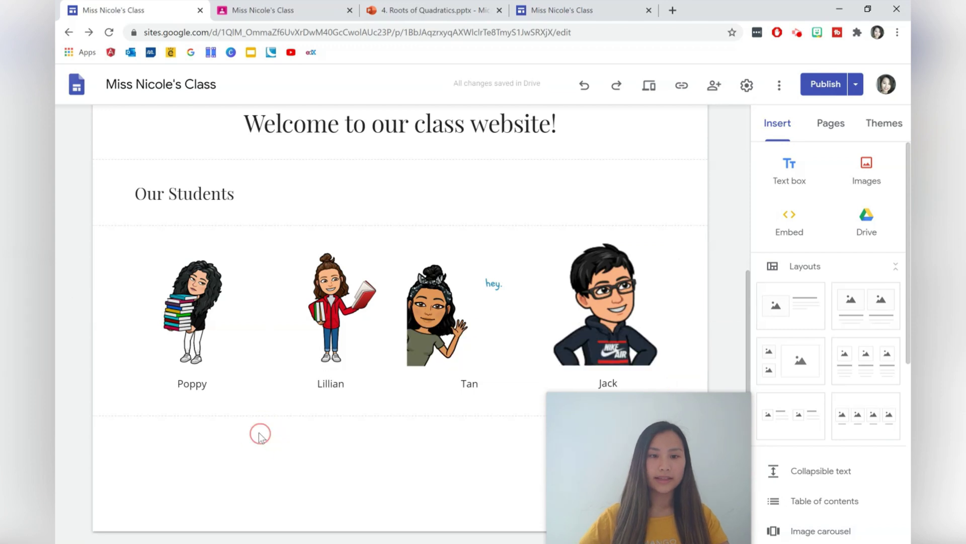
pyautogui.doubleClick(238, 435)
# Add an 'Additional Resources' text box styled as a Heading below the student gallery.
pyautogui.click(239, 434)
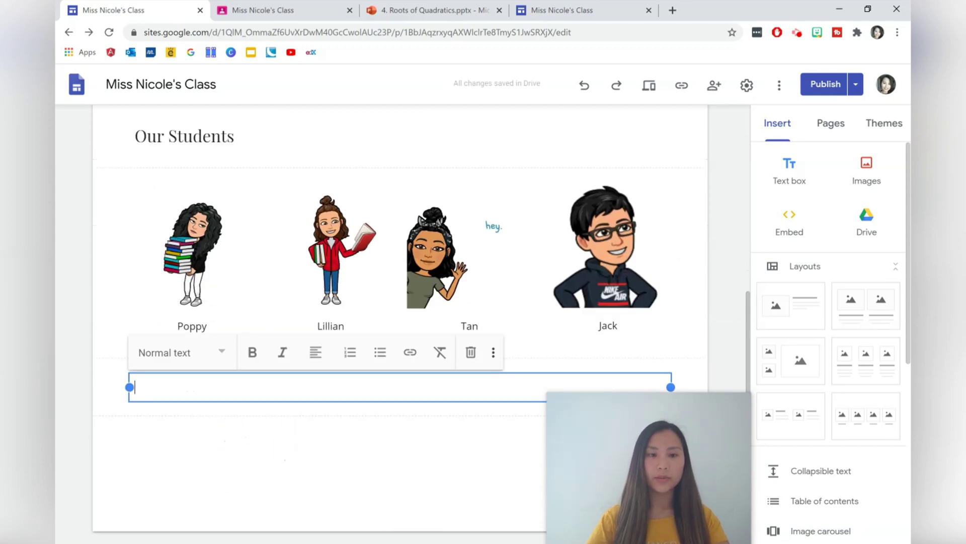
pyautogui.write('Our ')
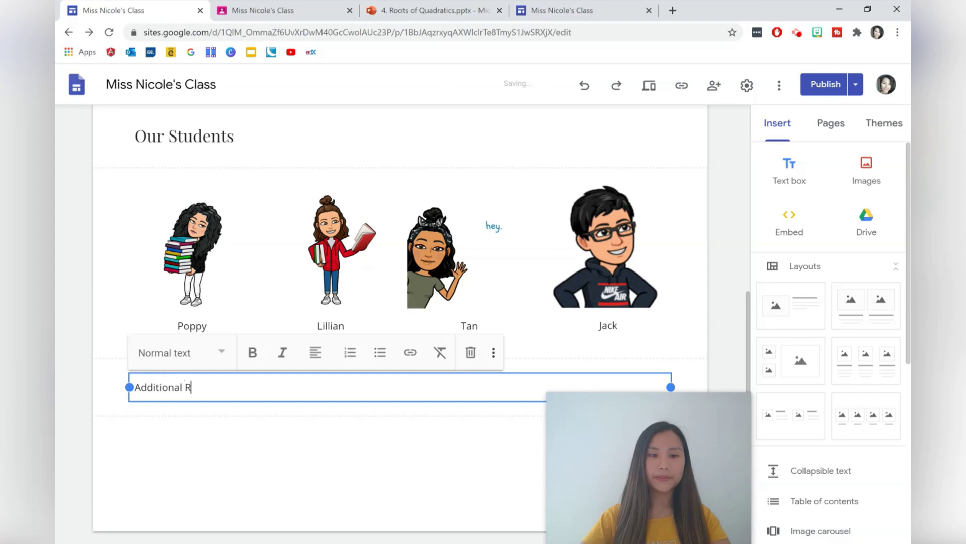
pyautogui.write('urces')
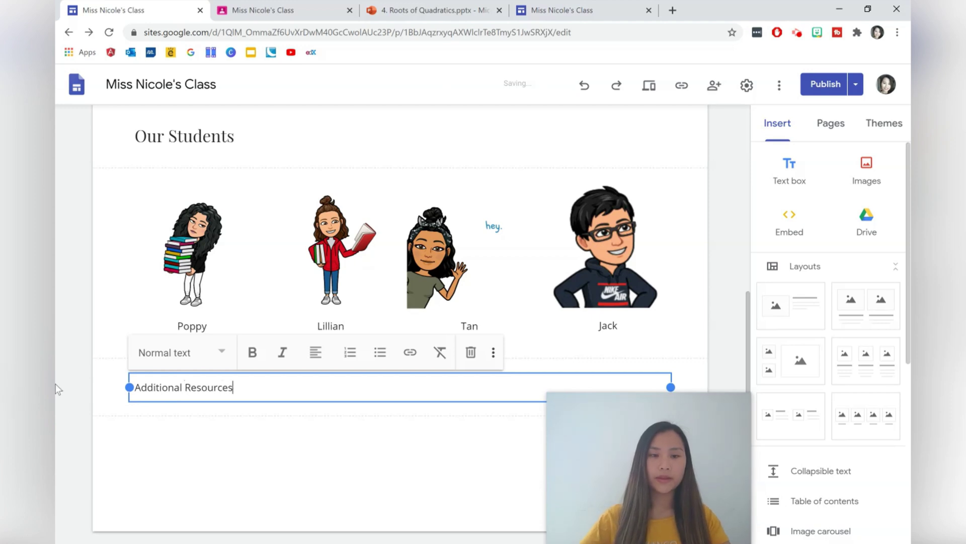
pyautogui.click(199, 351)
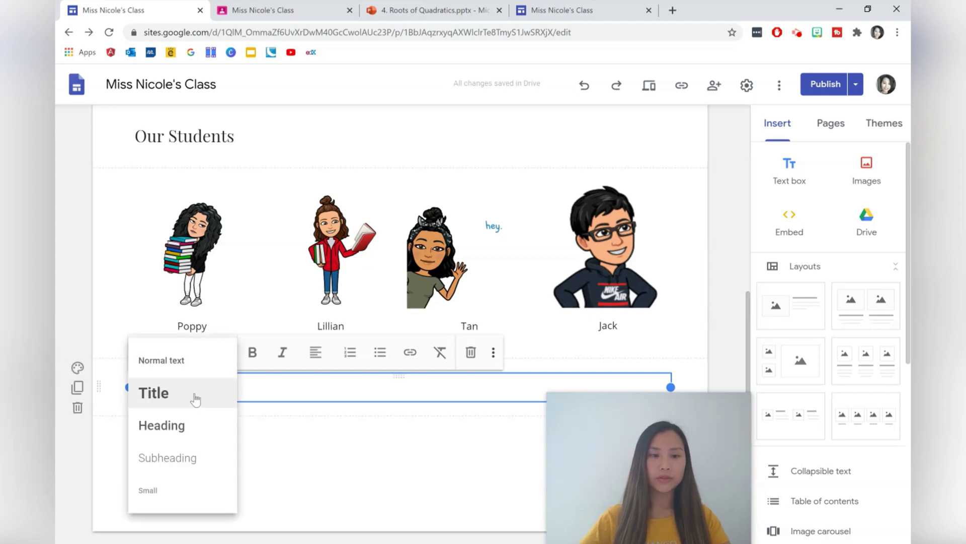
pyautogui.click(185, 424)
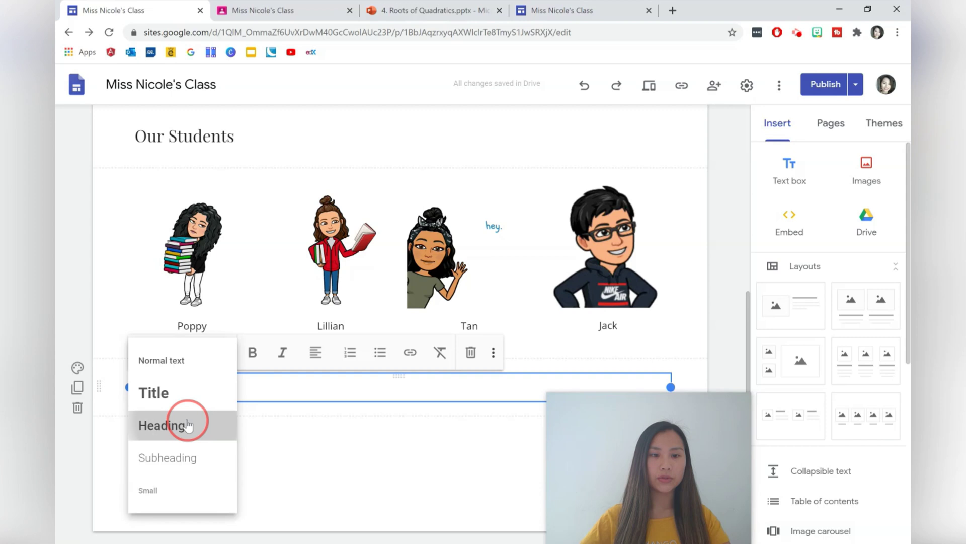
pyautogui.click(339, 425)
pyautogui.scroll(5, 330, 375)
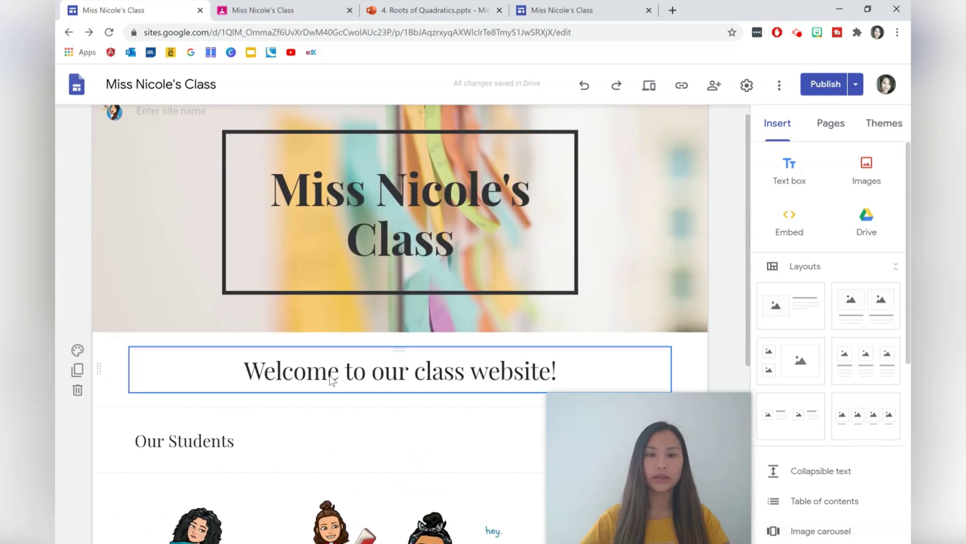
pyautogui.scroll(-5, 330, 376)
pyautogui.scroll(-1, 330, 376)
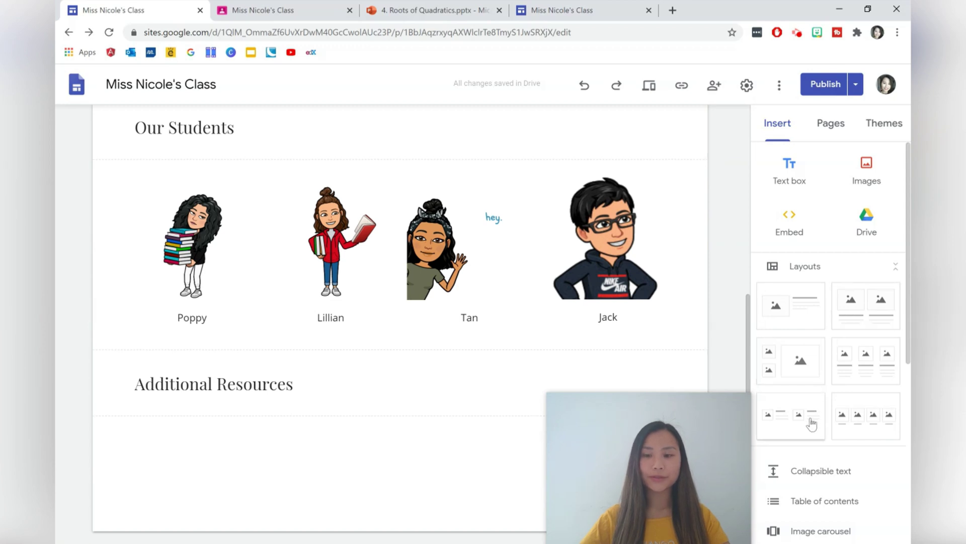
pyautogui.scroll(-4, 812, 443)
pyautogui.scroll(-3, 811, 447)
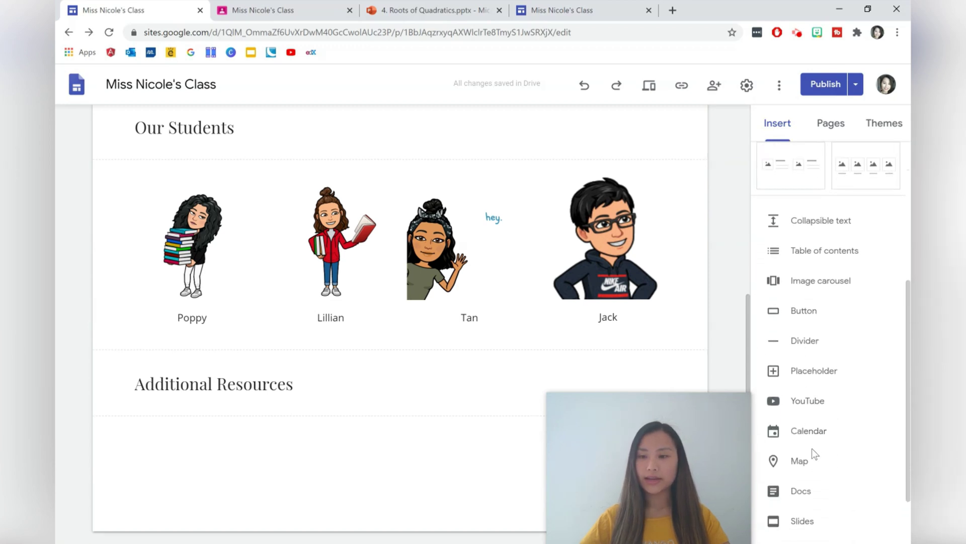
# Embed the Virtual Library Google Slides presentation under Additional Resources.
pyautogui.click(803, 458)
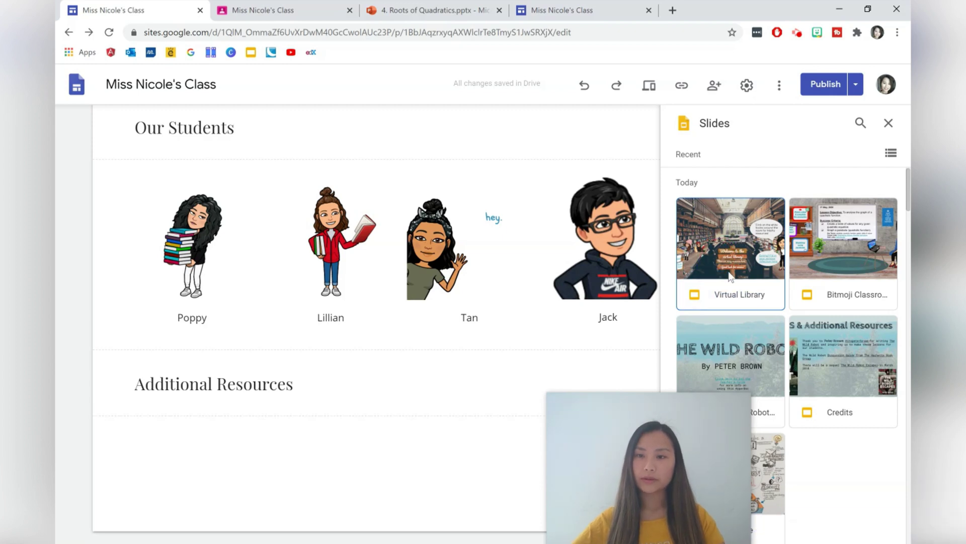
pyautogui.click(717, 255)
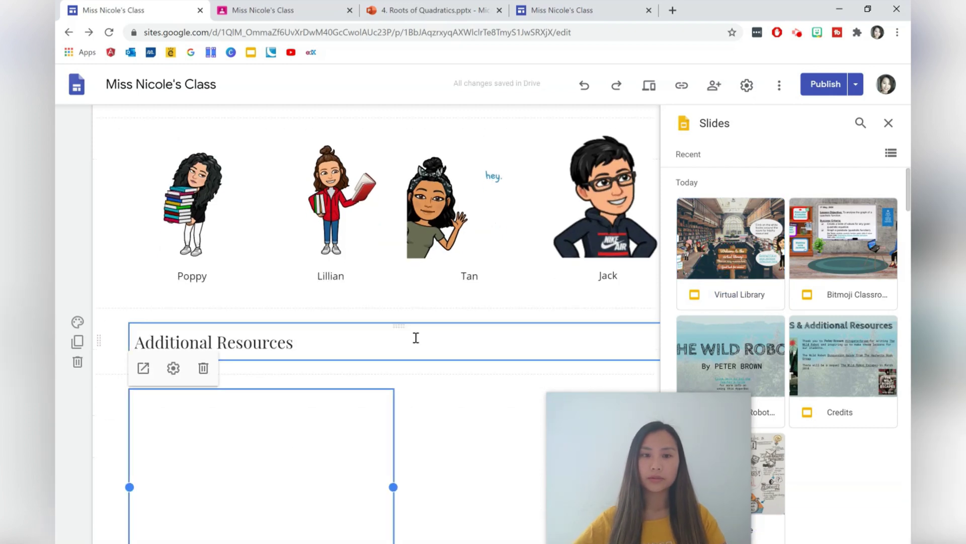
pyautogui.scroll(-3, 416, 344)
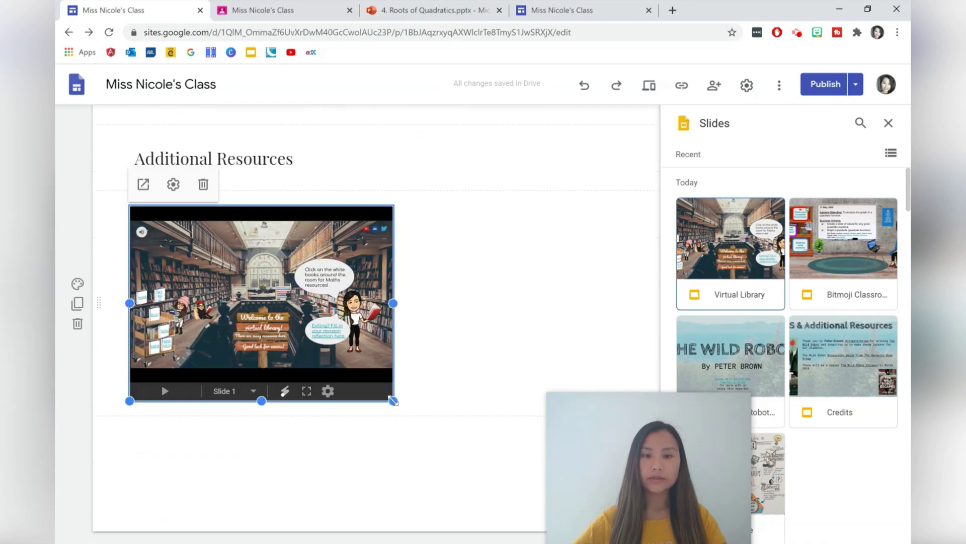
pyautogui.click(889, 123)
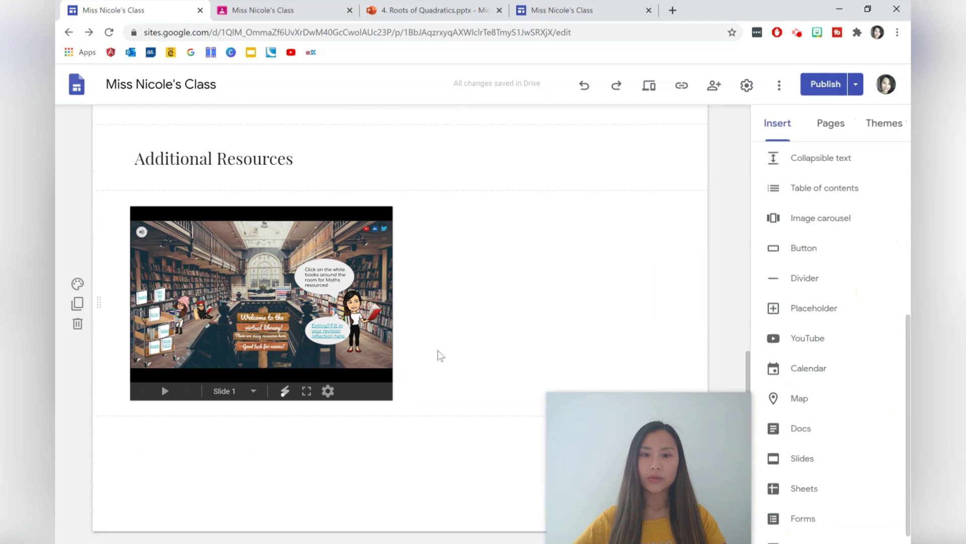
# Resize the slides embed wider and taller to span nearly the full page width.
pyautogui.moveTo(393, 400); pyautogui.dragTo(674, 530)
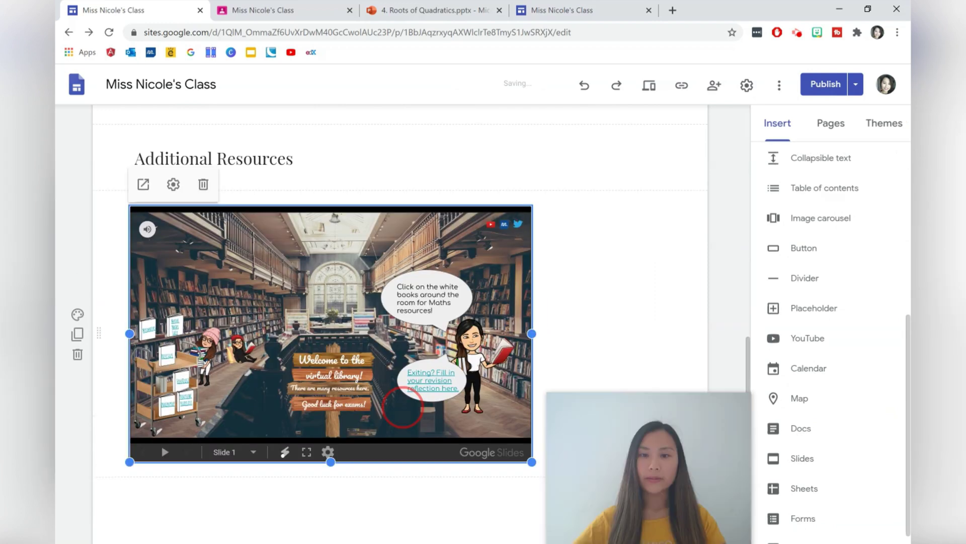
pyautogui.moveTo(532, 461); pyautogui.dragTo(533, 463)
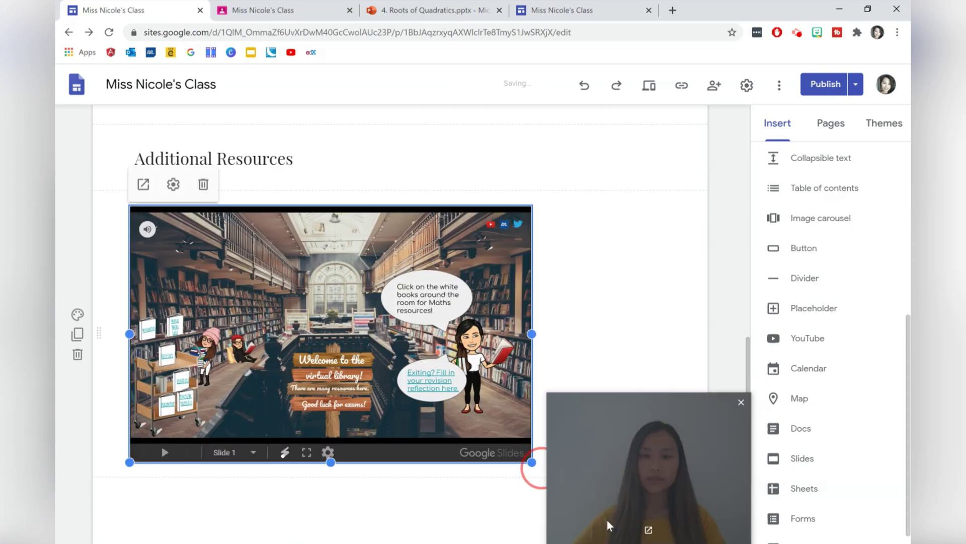
pyautogui.scroll(-1, 519, 453)
pyautogui.moveTo(532, 401); pyautogui.dragTo(608, 484)
pyautogui.moveTo(652, 522); pyautogui.dragTo(652, 522)
pyautogui.moveTo(533, 272); pyautogui.dragTo(669, 292)
pyautogui.moveTo(400, 401); pyautogui.dragTo(401, 467)
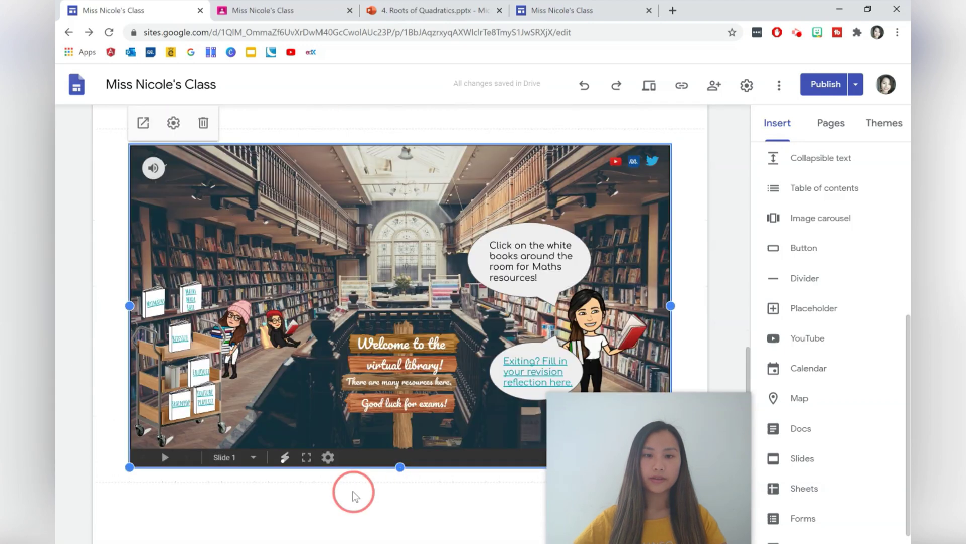
pyautogui.scroll(3, 327, 380)
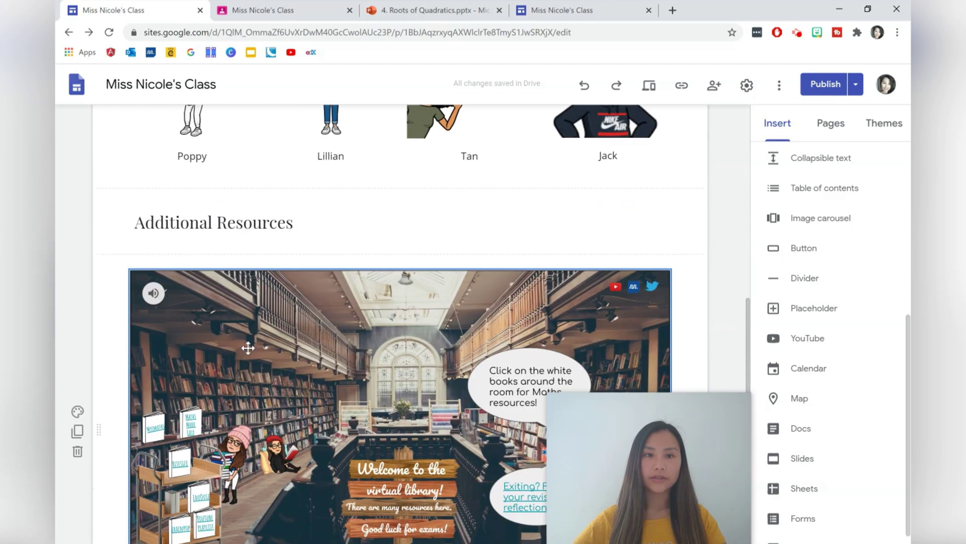
pyautogui.scroll(-4, 238, 344)
# Add a 'Contact Teacher' text box below the slides embed and style it as a heading.
pyautogui.click(198, 427)
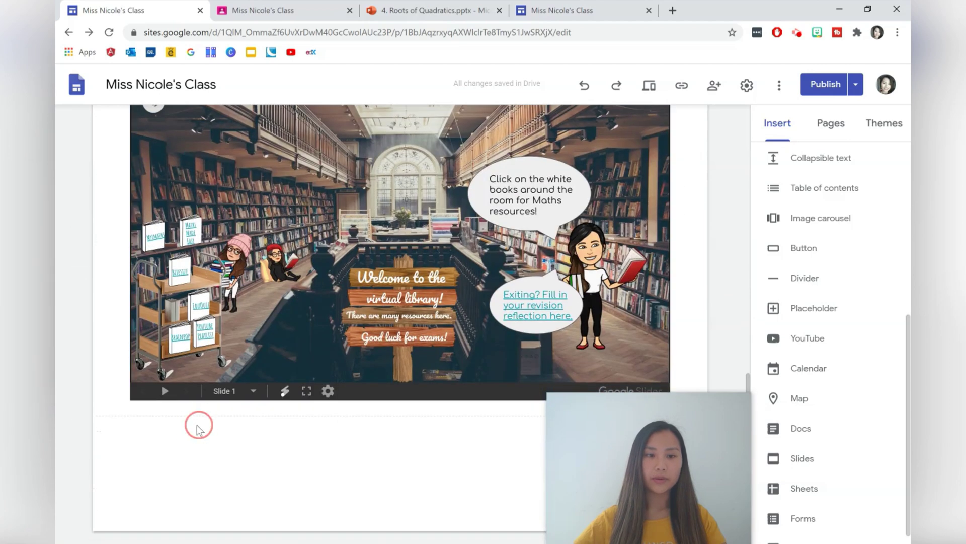
pyautogui.doubleClick(198, 424)
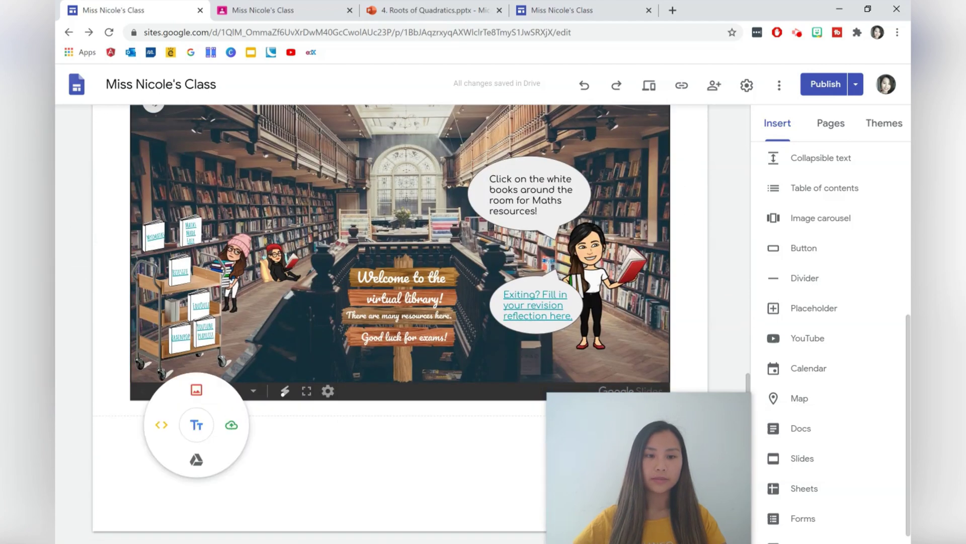
pyautogui.click(195, 423)
pyautogui.write('Cont')
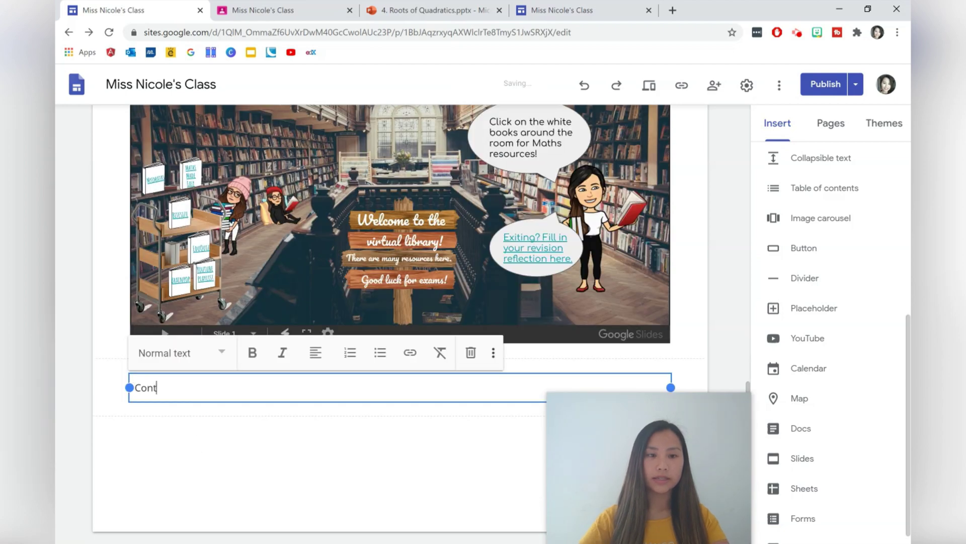
pyautogui.write('act Teacher')
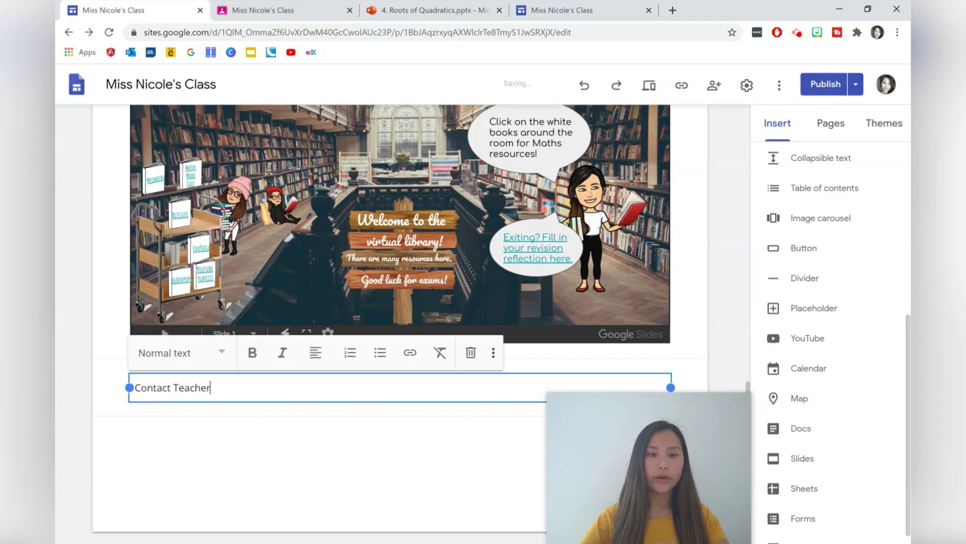
pyautogui.click(185, 358)
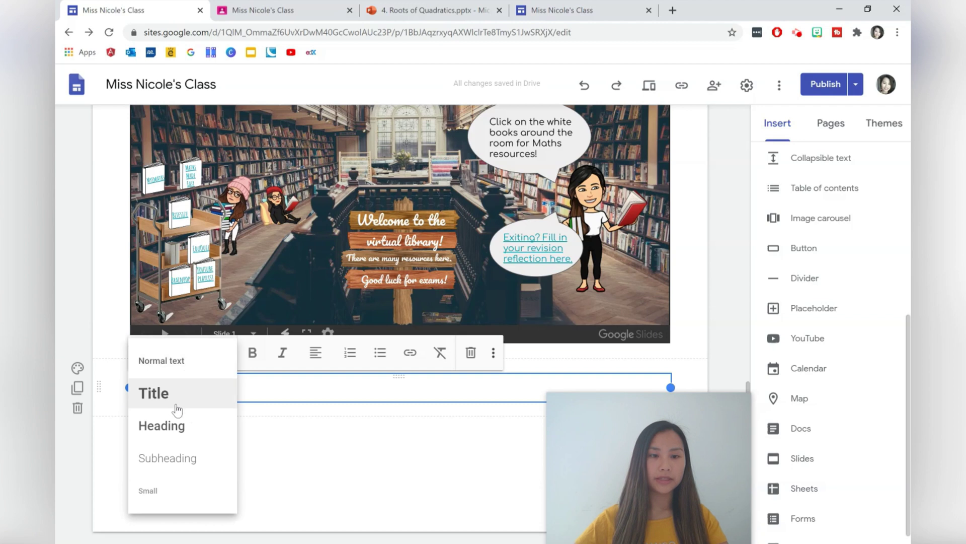
pyautogui.click(176, 428)
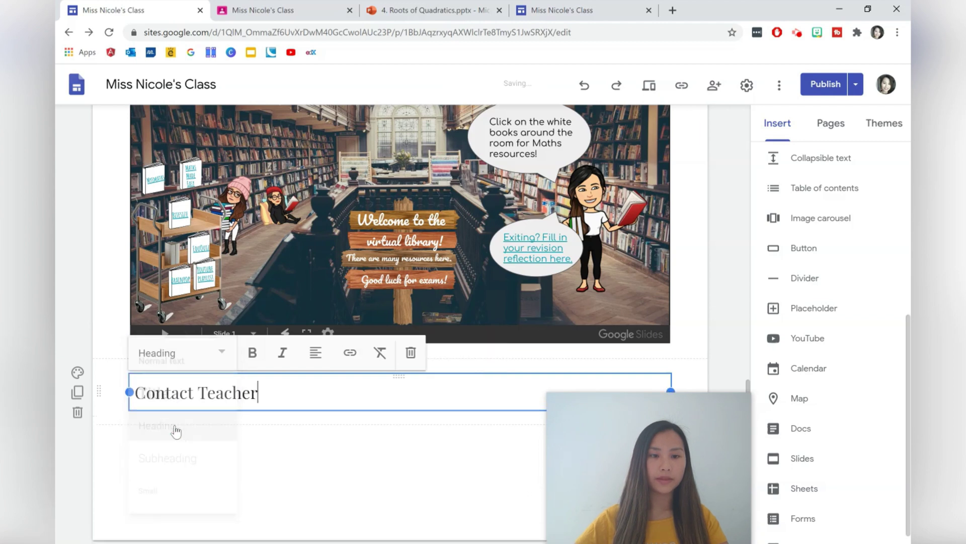
pyautogui.doubleClick(176, 431)
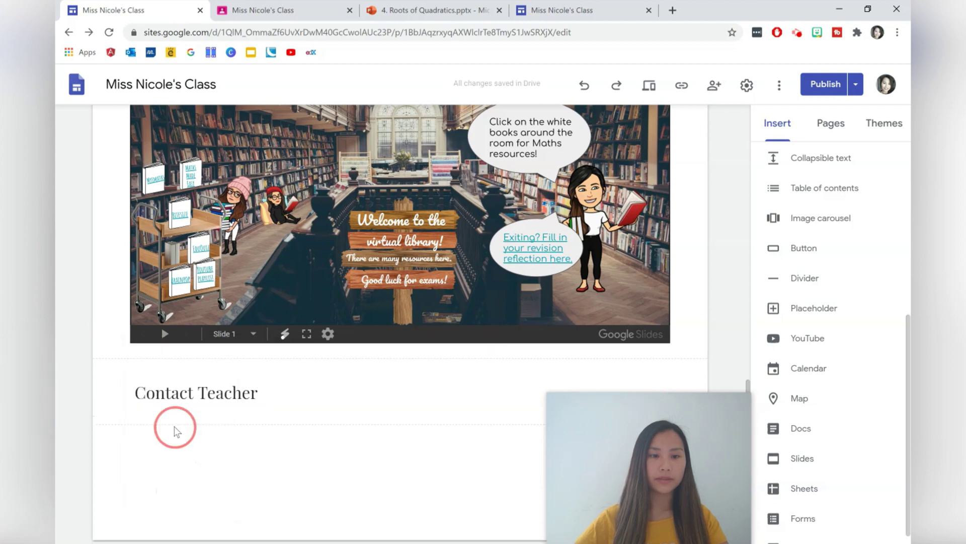
# Add an 'Email: ...' line beneath the Contact Teacher heading.
pyautogui.click(271, 385)
pyautogui.press('Return')
pyautogui.write('Email')
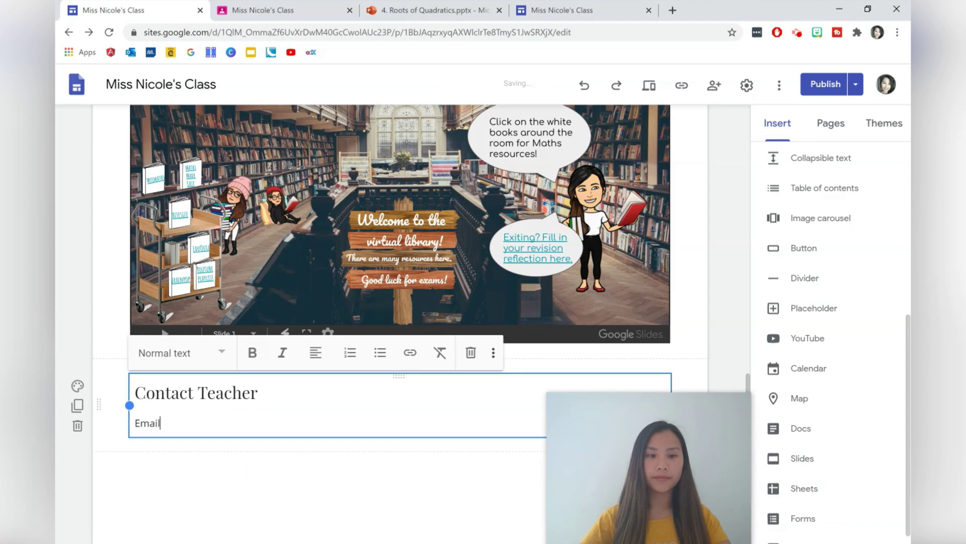
pyautogui.write(': ...')
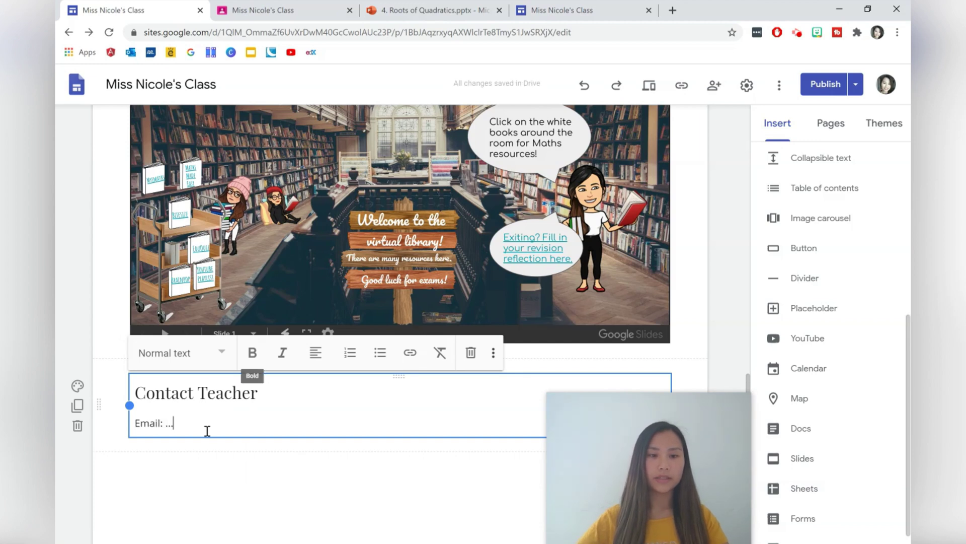
pyautogui.click(191, 442)
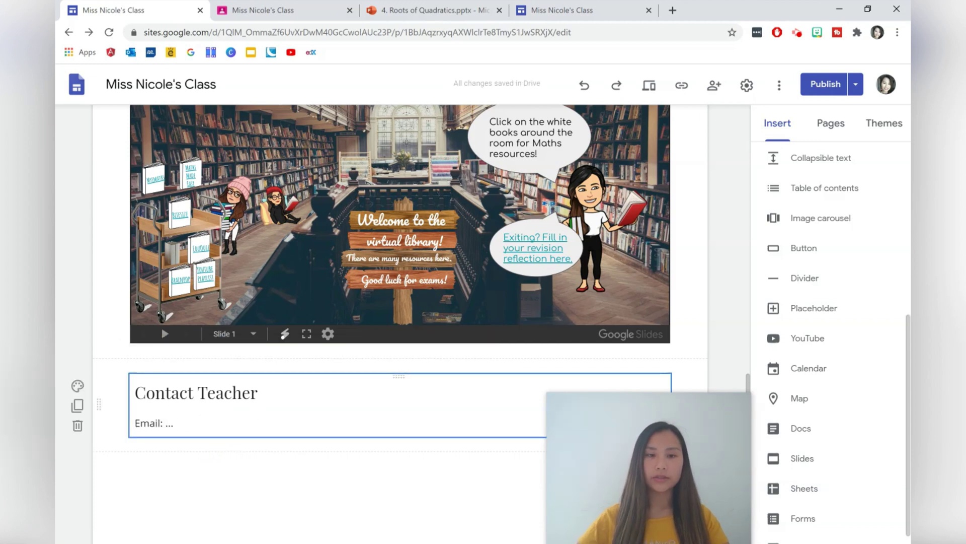
# Publish the theme and home page changes, then reload the live site to confirm them.
pyautogui.click(820, 85)
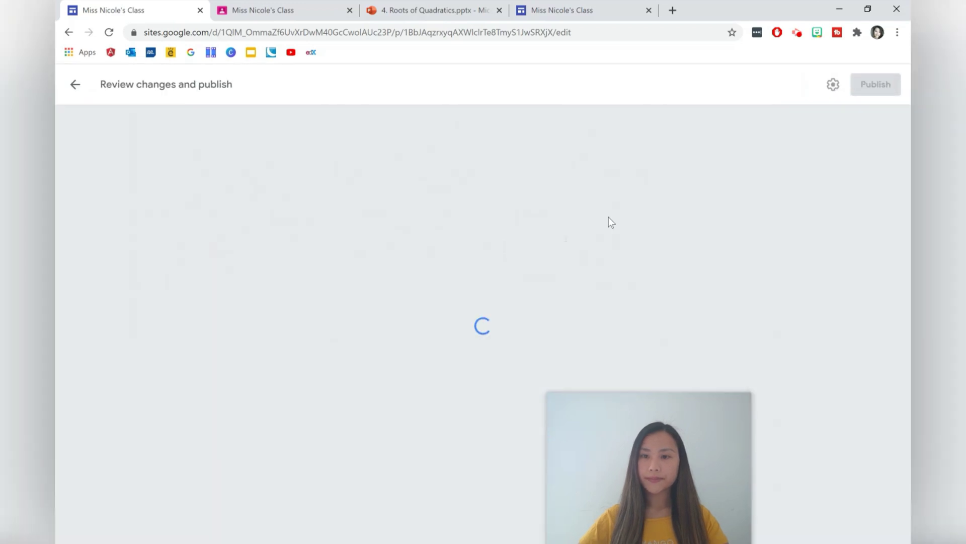
pyautogui.click(879, 87)
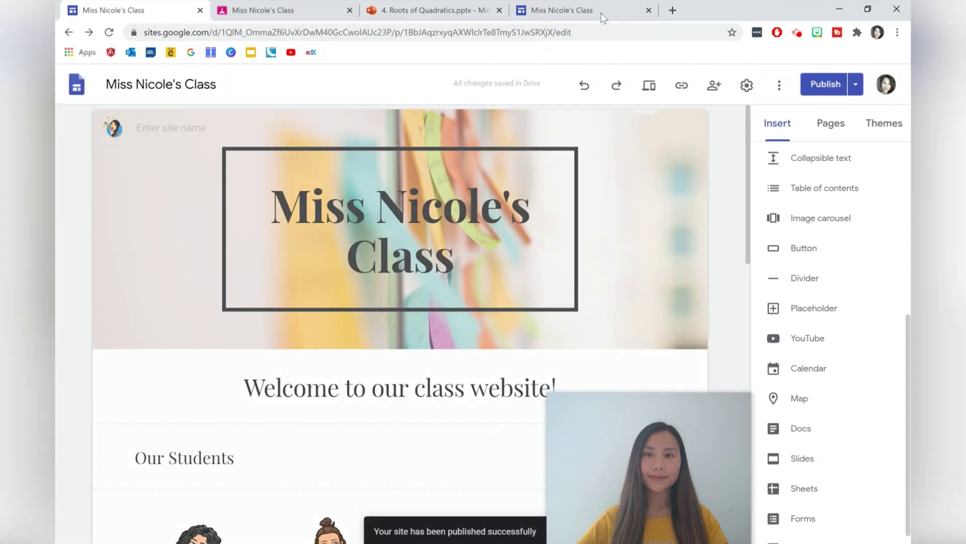
pyautogui.click(597, 10)
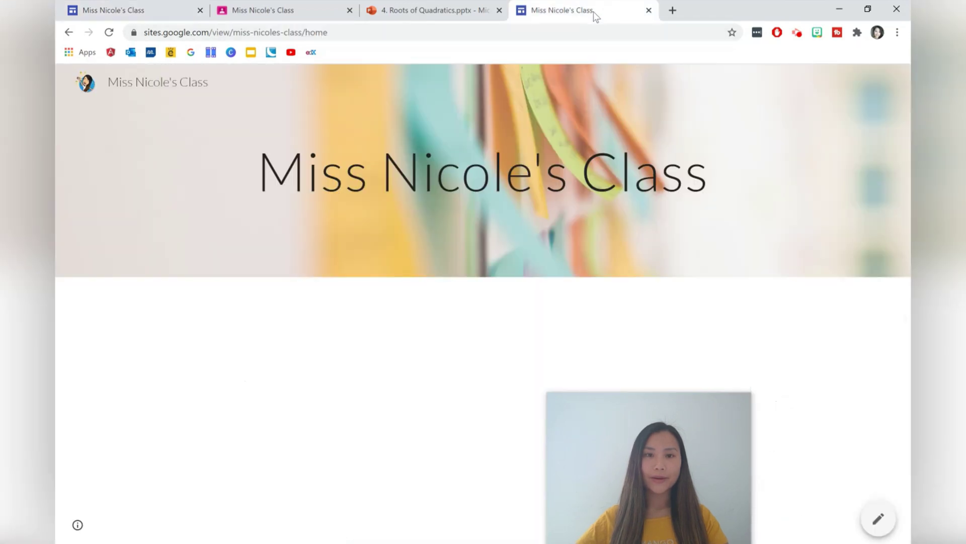
pyautogui.click(109, 32)
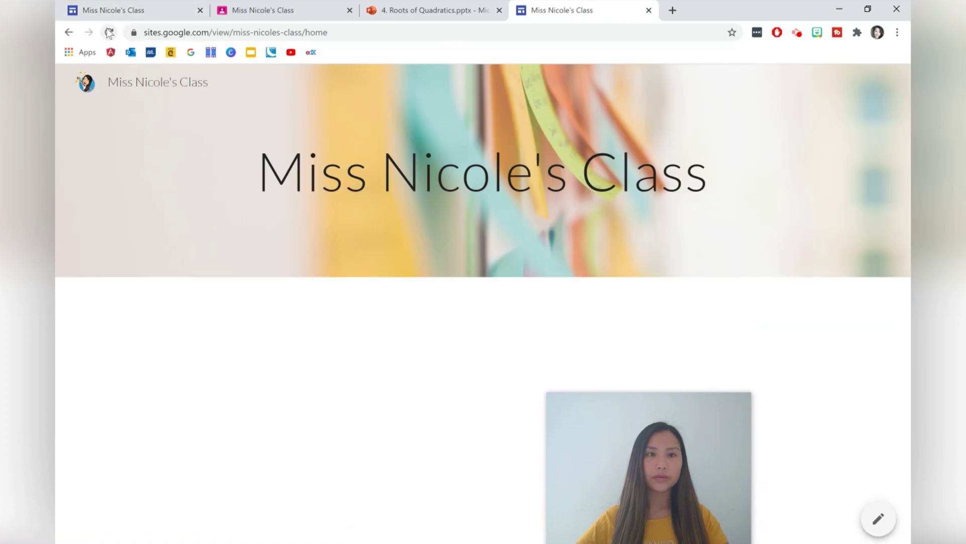
pyautogui.click(109, 32)
pyautogui.click(113, 10)
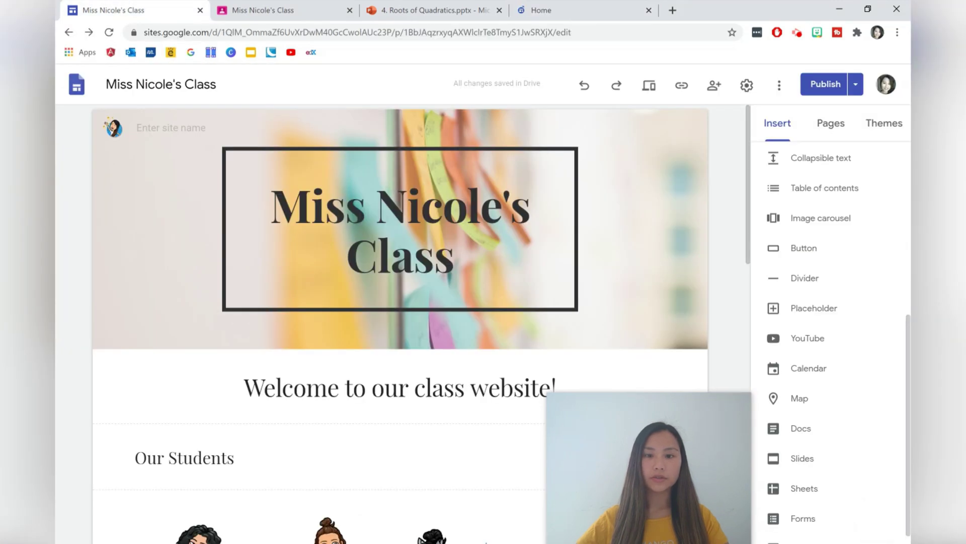
pyautogui.scroll(-3, 247, 257)
pyautogui.scroll(3, 246, 257)
# Scroll through the published Home page to review its content.
pyautogui.click(541, 10)
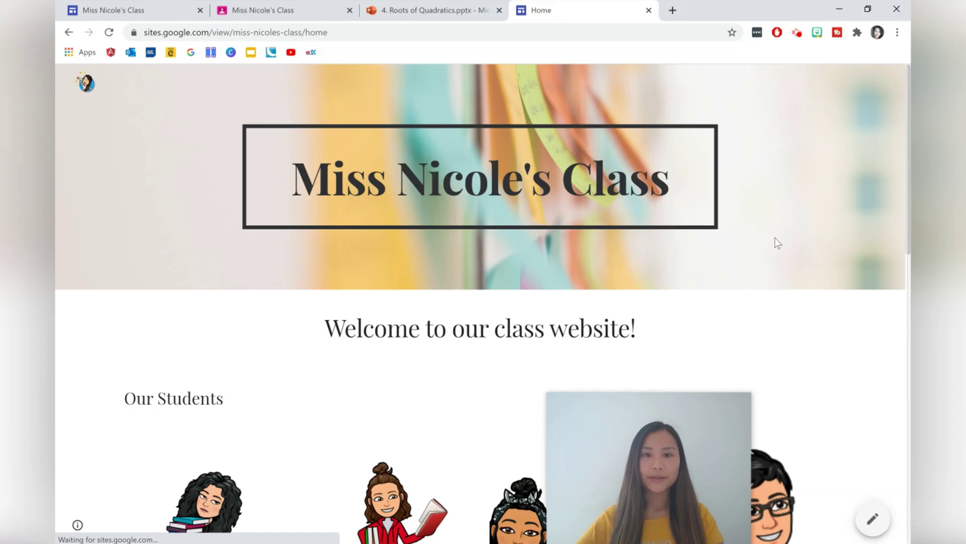
pyautogui.scroll(-1, 765, 254)
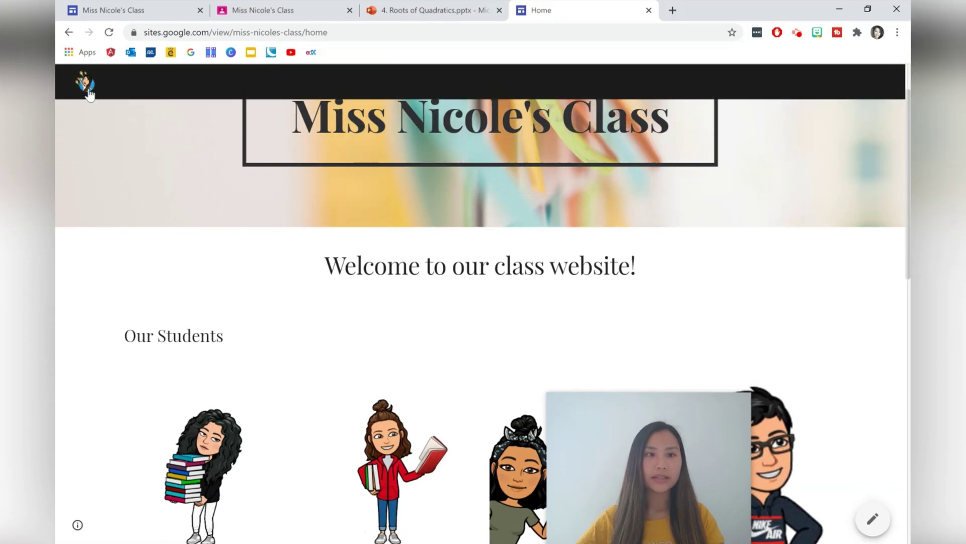
pyautogui.scroll(-1, 725, 227)
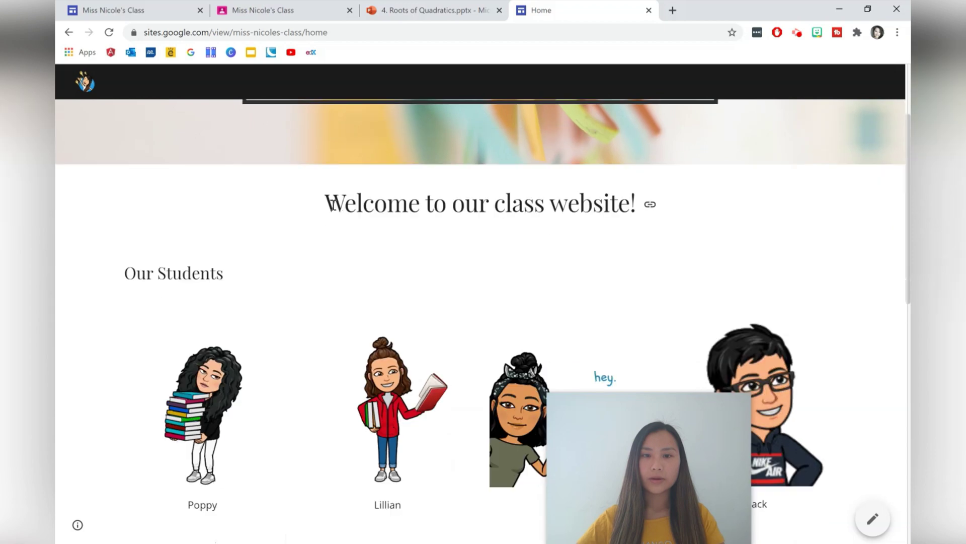
pyautogui.scroll(-1, 781, 260)
pyautogui.scroll(-3, 780, 260)
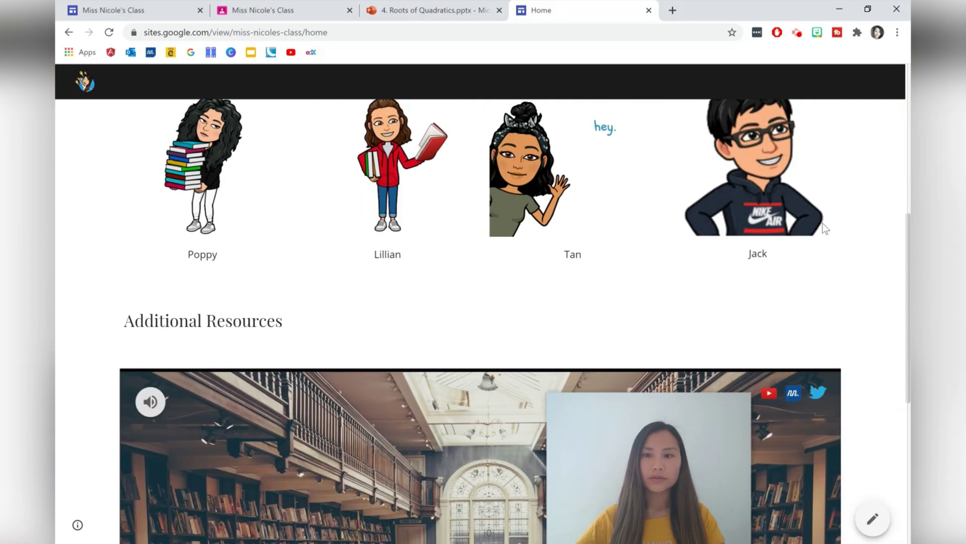
pyautogui.scroll(-2, 824, 232)
pyautogui.scroll(-3, 480, 322)
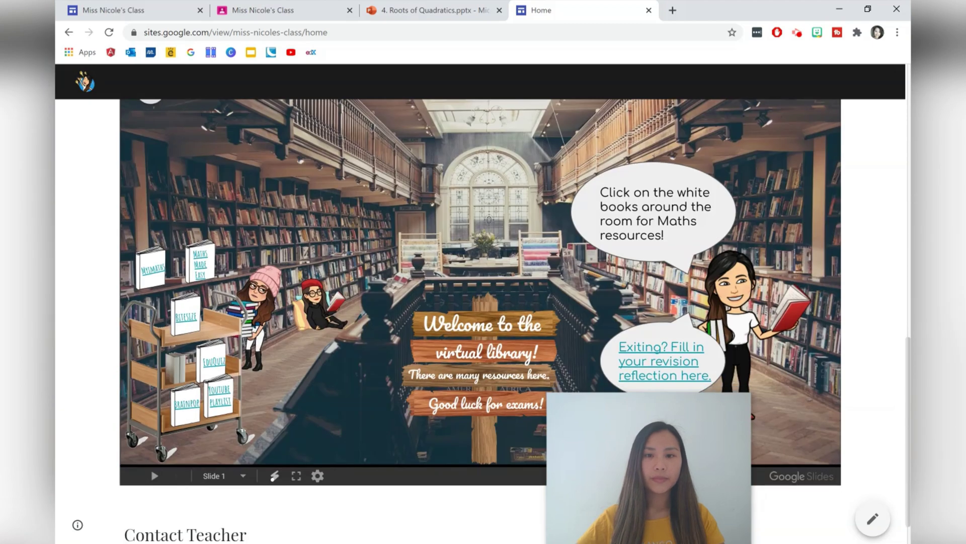
pyautogui.scroll(2, 825, 244)
pyautogui.scroll(-2, 481, 322)
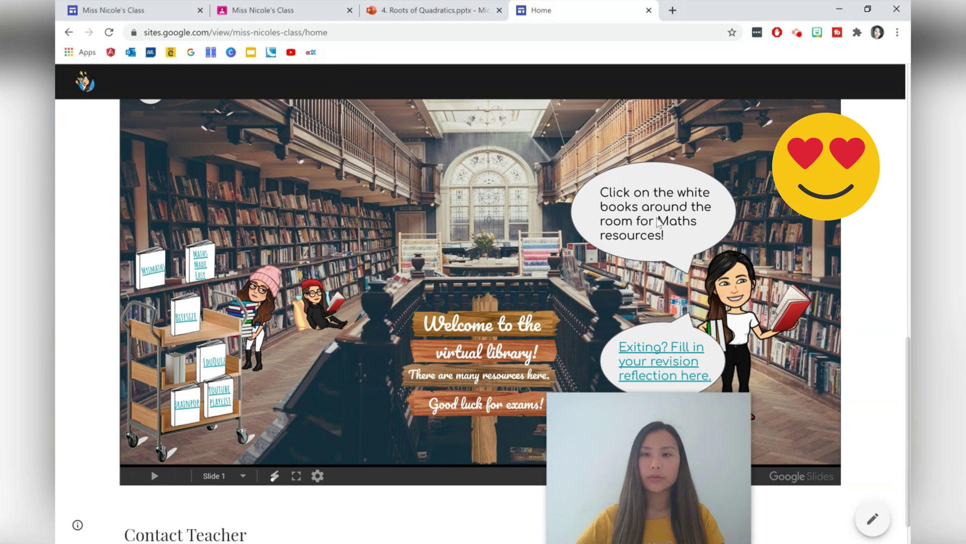
# Open the Bitesize book link from the virtual library embed.
pyautogui.rightClick(186, 317)
pyautogui.press('Escape')
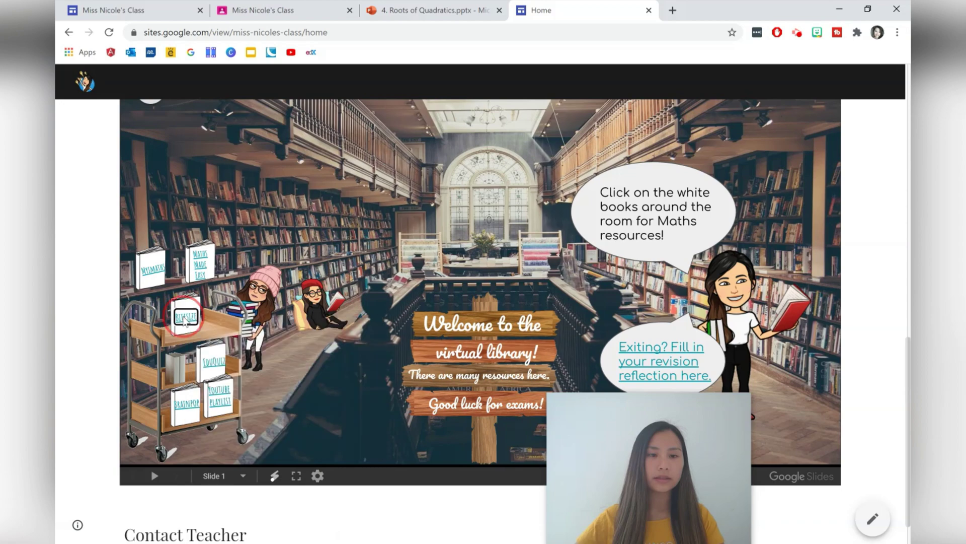
pyautogui.click(186, 318)
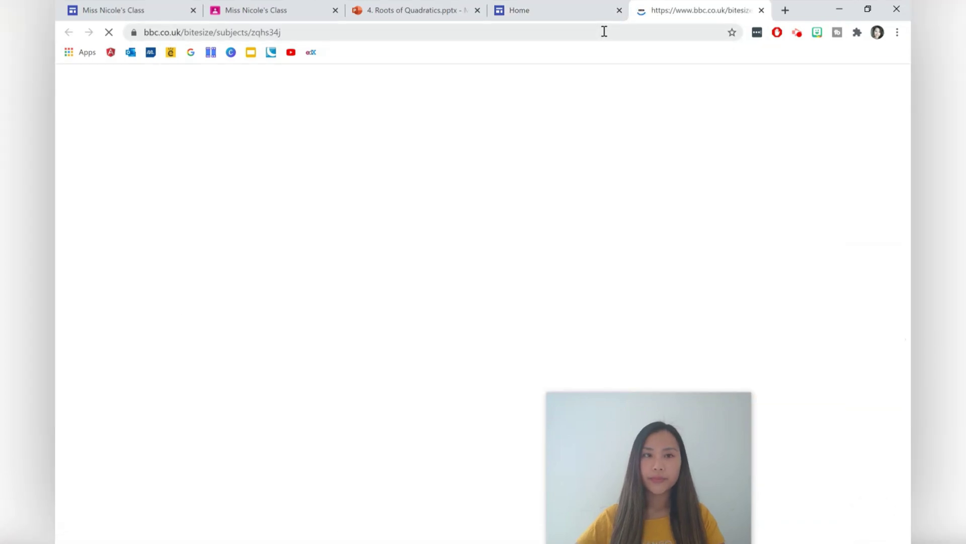
pyautogui.click(581, 8)
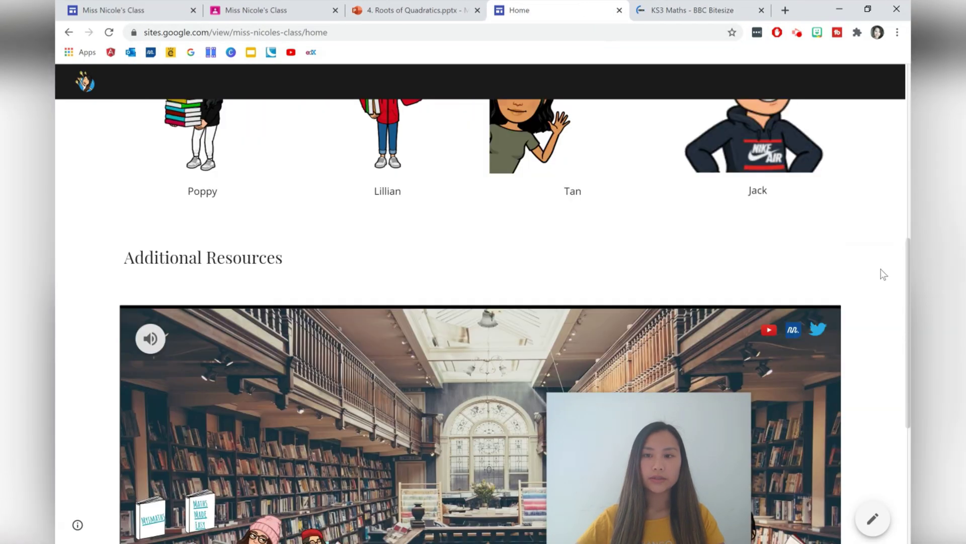
# Scroll back up the home page and view the opened KS3 Maths Bitesize tab.
pyautogui.scroll(-5, 884, 274)
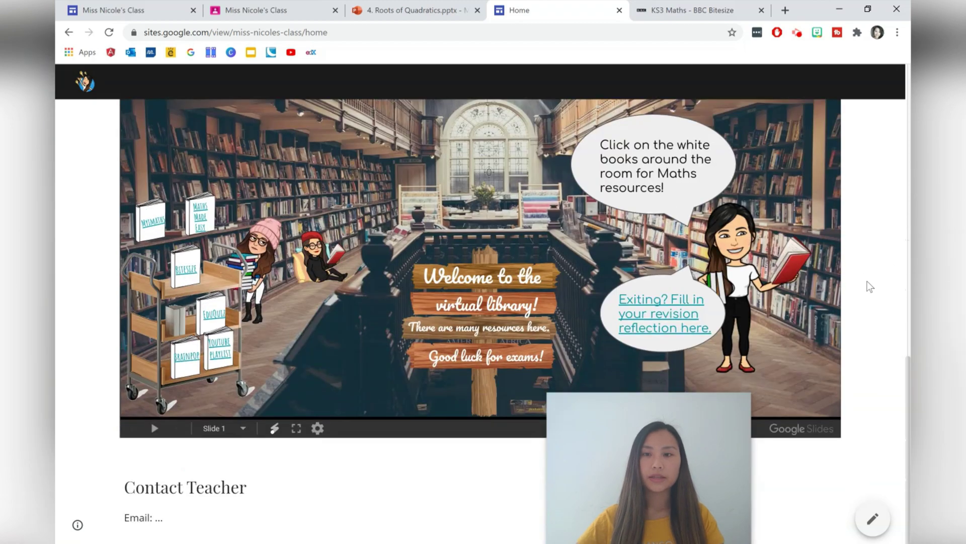
pyautogui.scroll(2, 868, 282)
pyautogui.scroll(6, 868, 282)
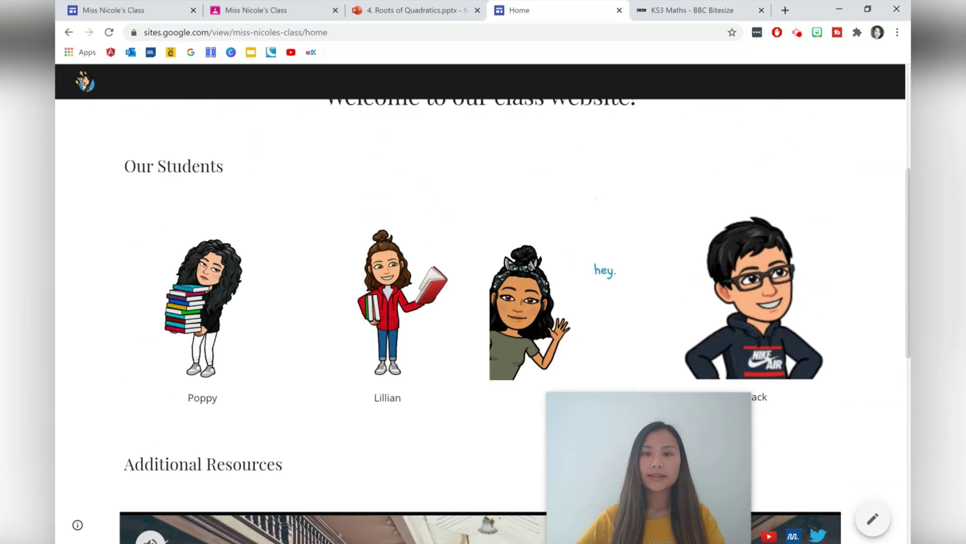
pyautogui.scroll(1, 868, 282)
pyautogui.scroll(3, 480, 302)
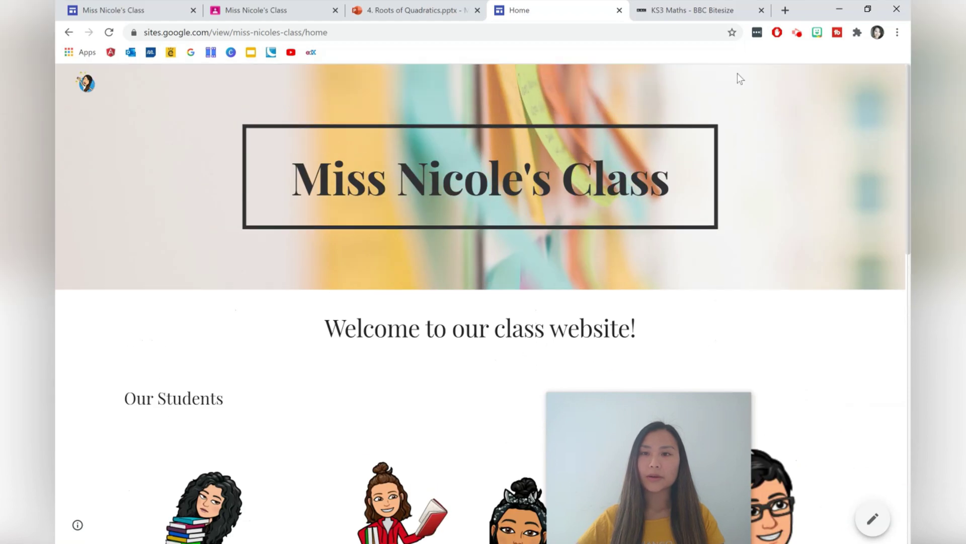
pyautogui.click(754, 15)
# Close the Bitesize tab and add a new page named 'Term 1 Lessons' under Home.
pyautogui.click(761, 11)
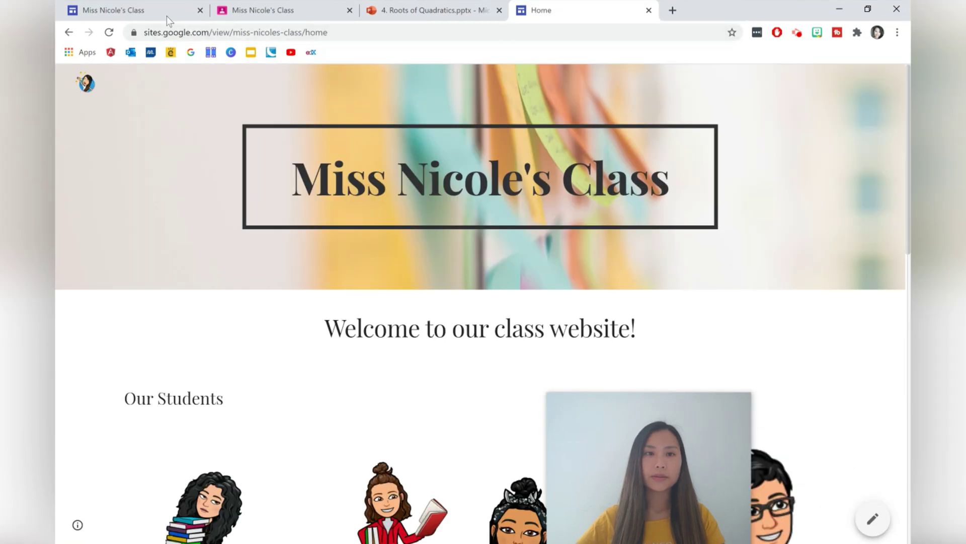
pyautogui.click(167, 14)
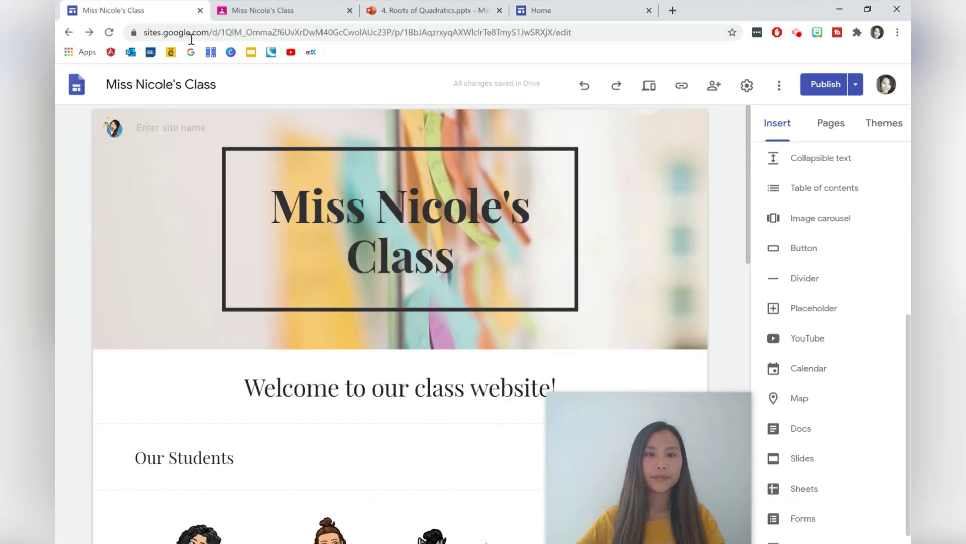
pyautogui.click(832, 127)
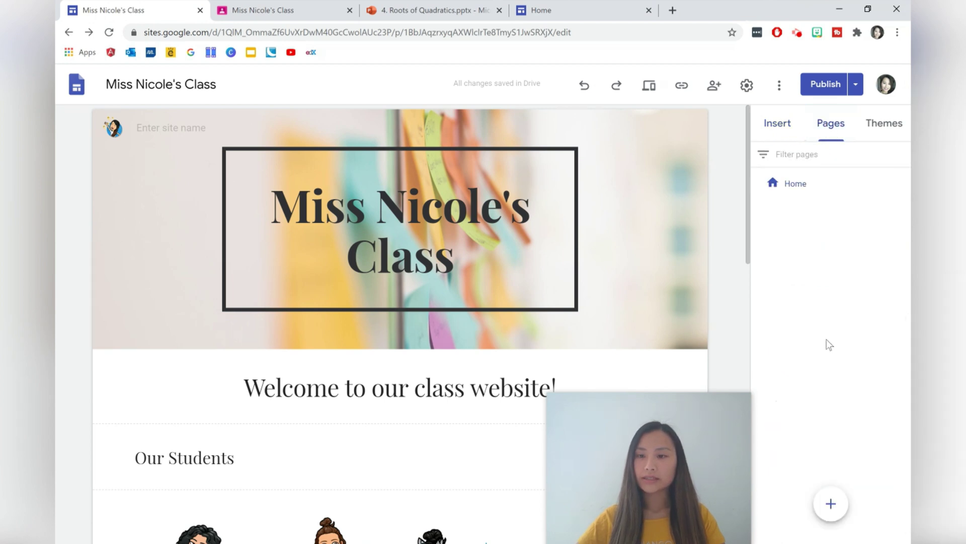
pyautogui.moveTo(831, 505)
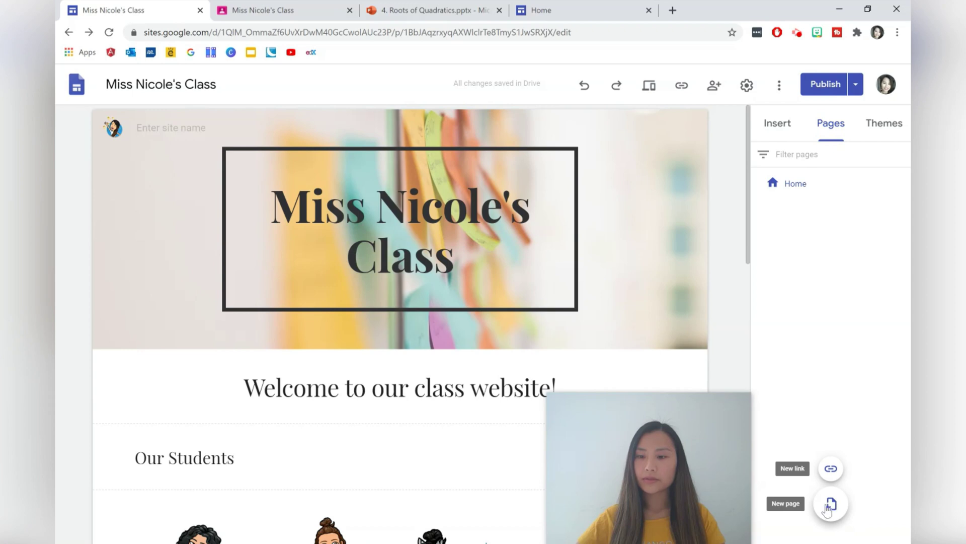
pyautogui.click(830, 504)
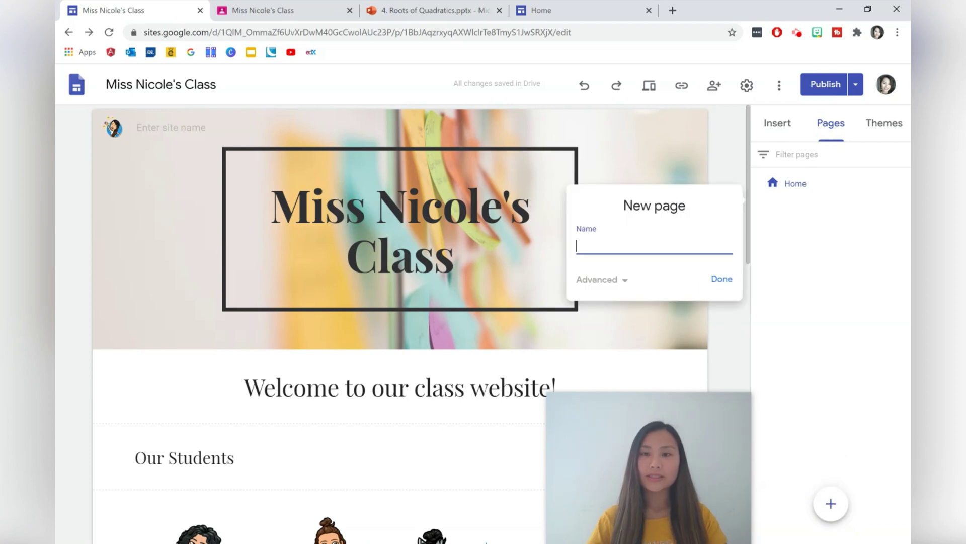
pyautogui.write('Term 1 Lessons')
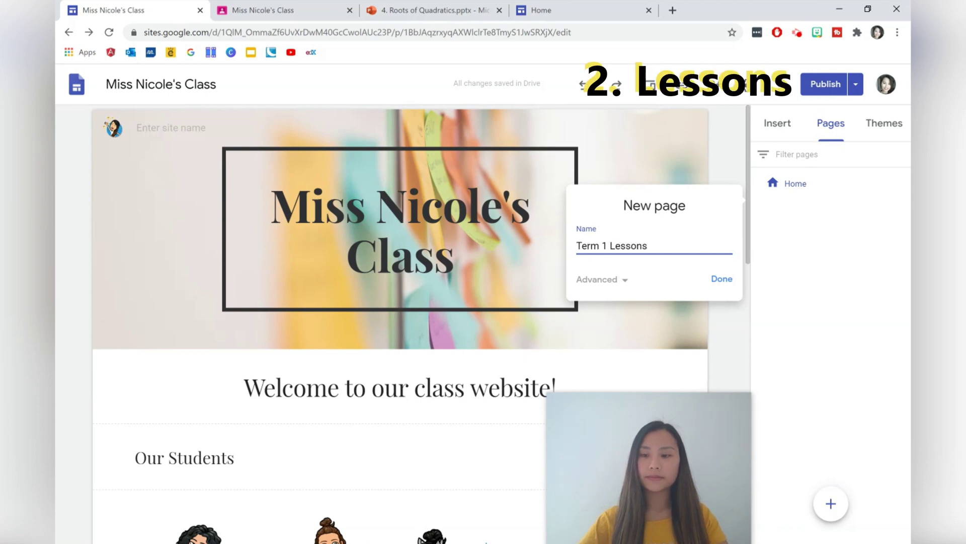
pyautogui.press('Return')
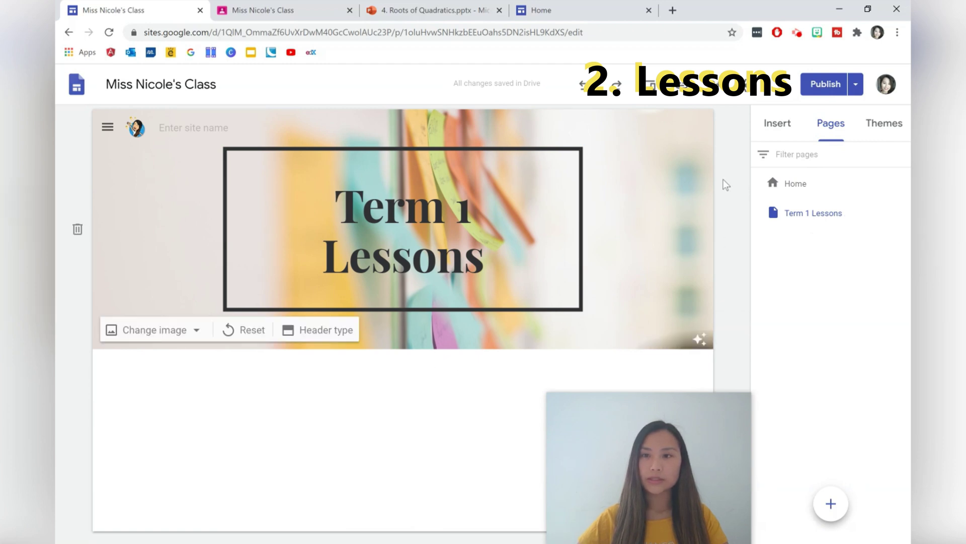
pyautogui.click(777, 123)
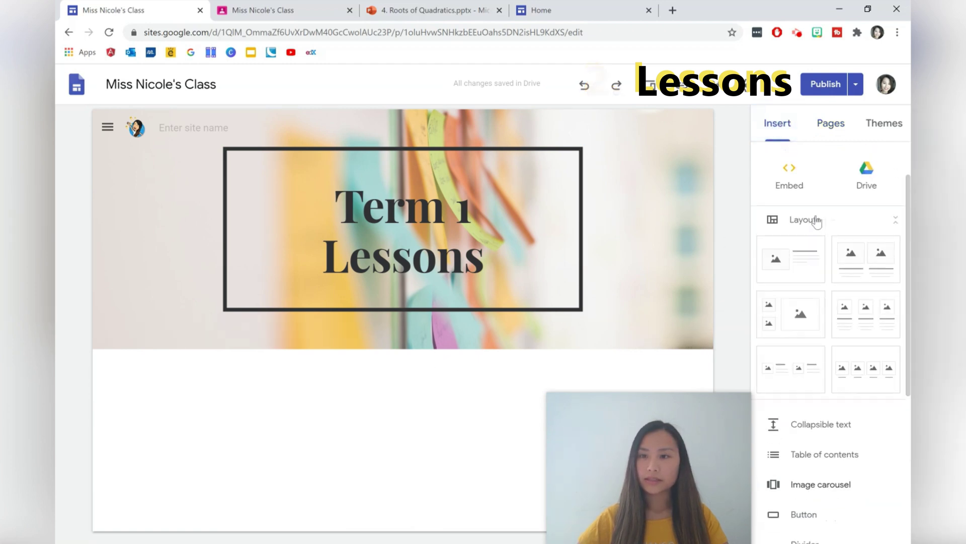
# Add an image-and-text section titled 'Term 1 Topics' with bullets Shapes, Number, Algebra.
pyautogui.click(802, 308)
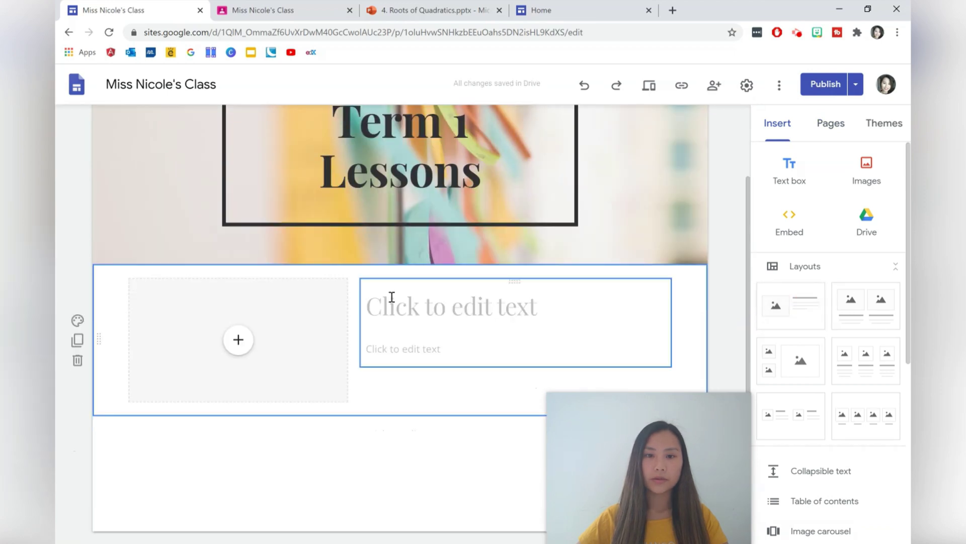
pyautogui.click(392, 297)
pyautogui.write('Term 1 T')
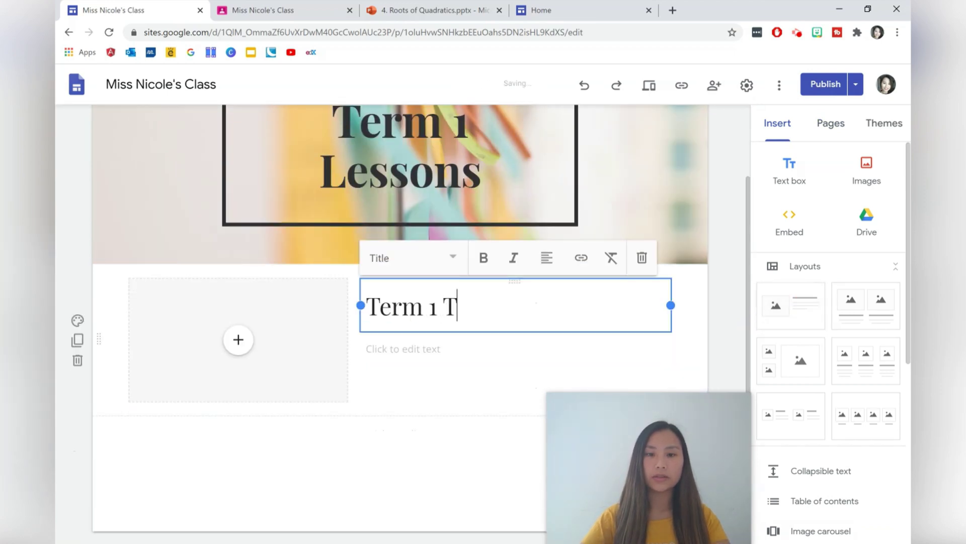
pyautogui.write('poics')
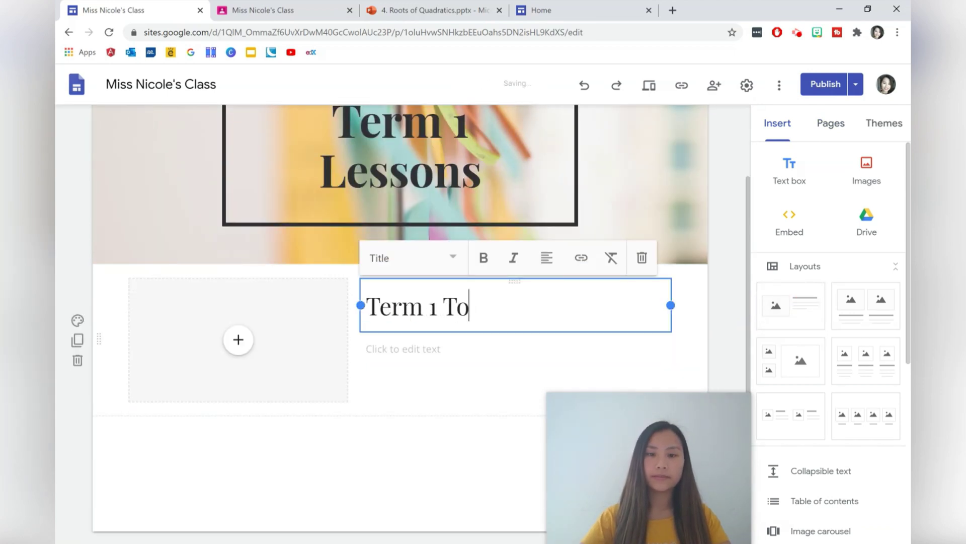
pyautogui.write('pics')
pyautogui.click(495, 350)
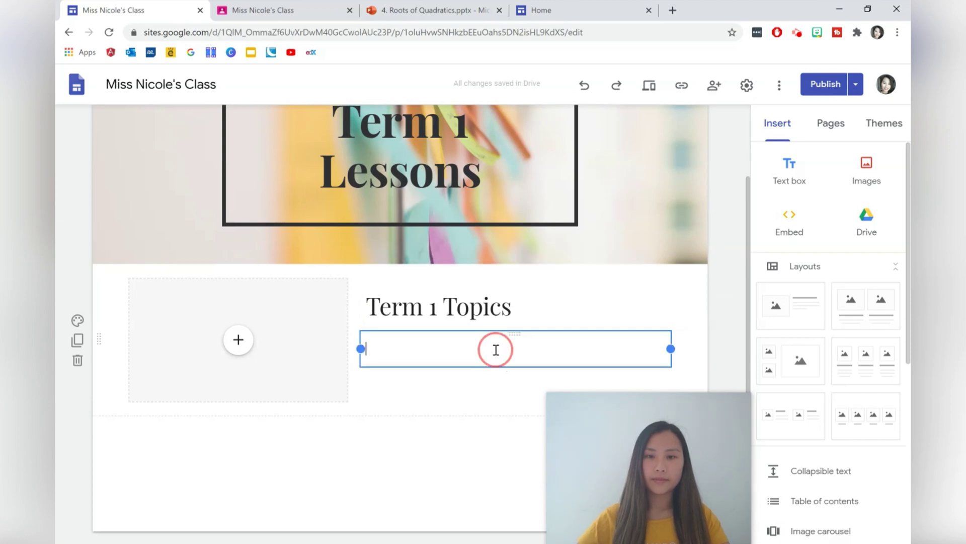
pyautogui.click(611, 310)
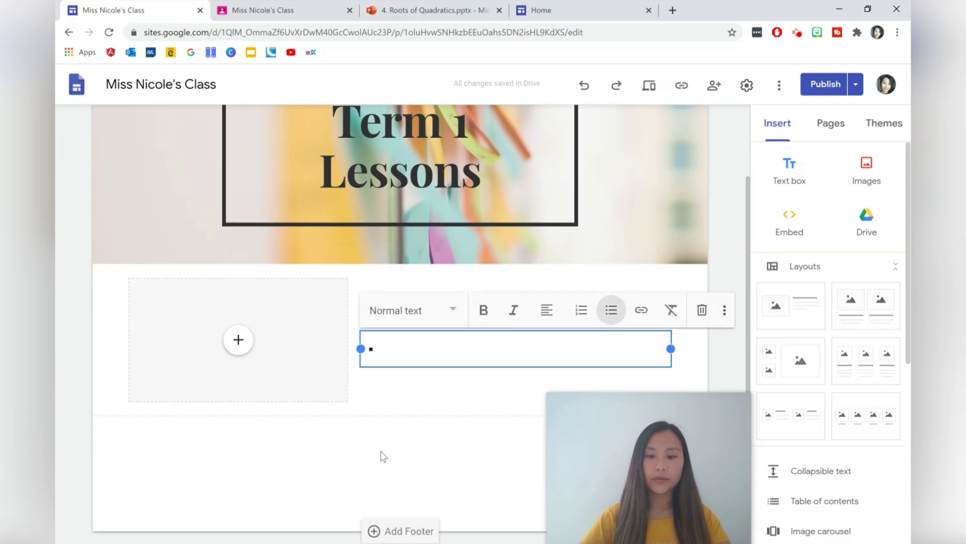
pyautogui.write('Shapes')
pyautogui.press('Return')
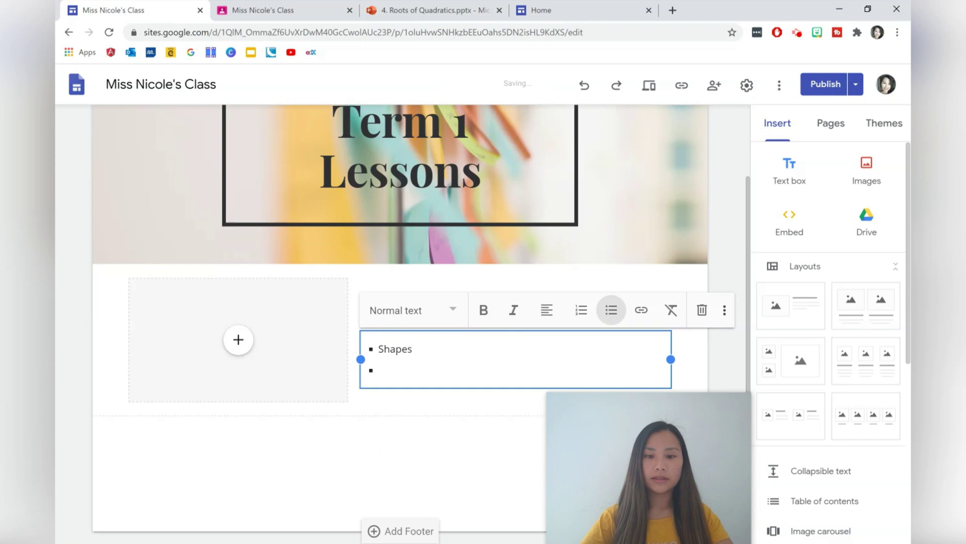
pyautogui.write('Number')
pyautogui.press('Return')
pyautogui.write('Algebra')
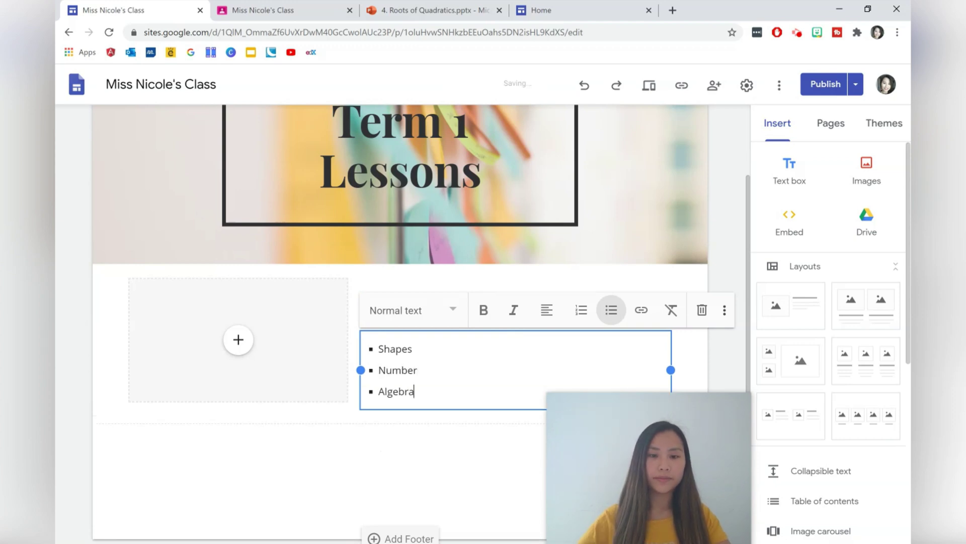
# Fill the image placeholder with a hexagon pattern-blocks picture from a 'shapes' image search.
pyautogui.click(239, 341)
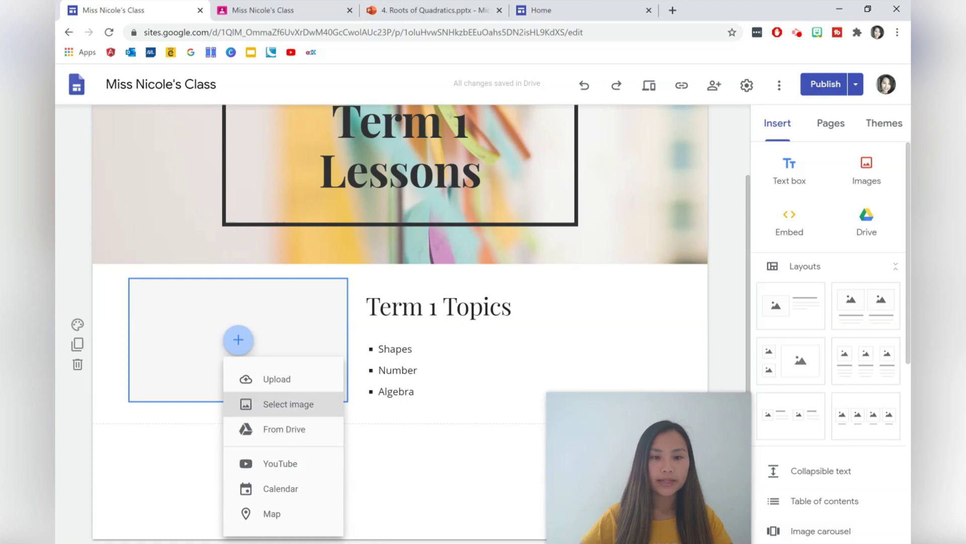
pyautogui.click(292, 405)
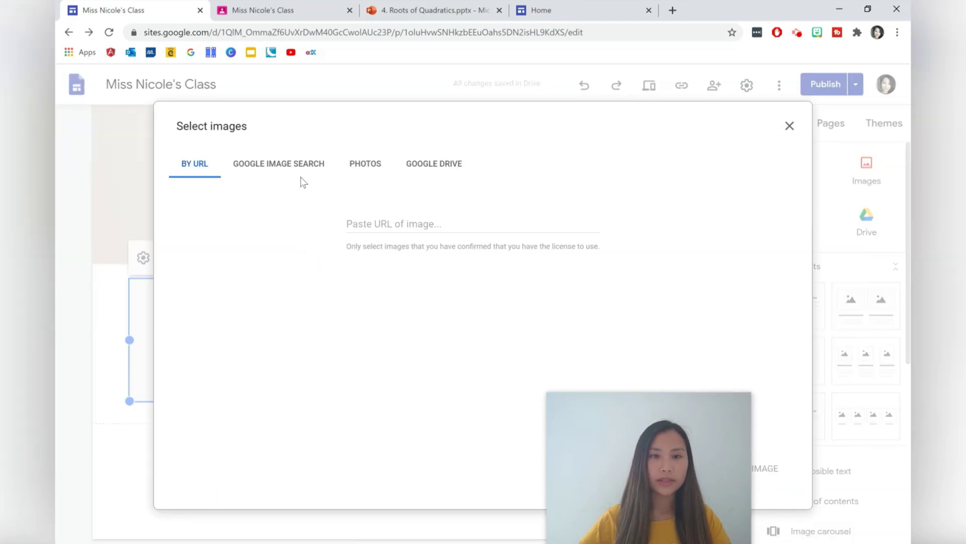
pyautogui.click(300, 168)
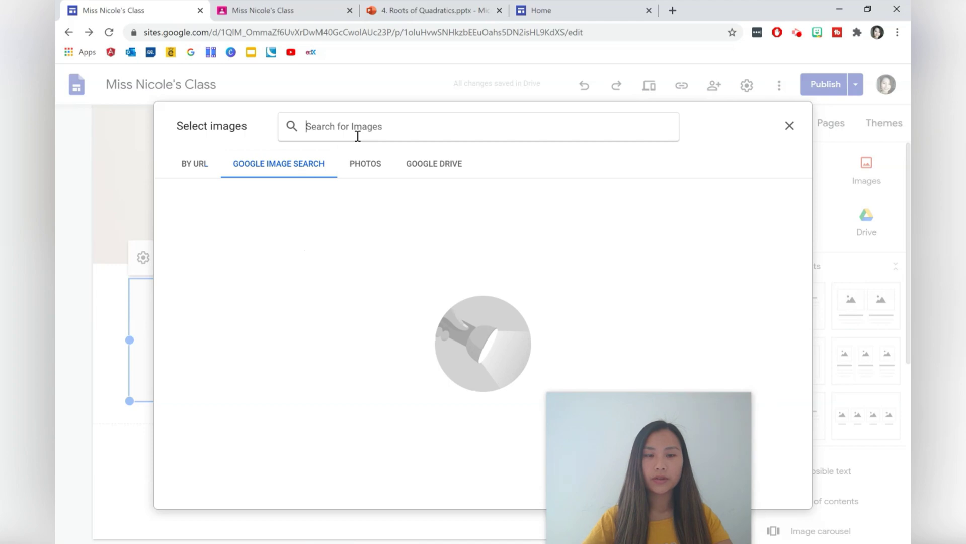
pyautogui.click(357, 136)
pyautogui.write('shapes')
pyautogui.press('Return')
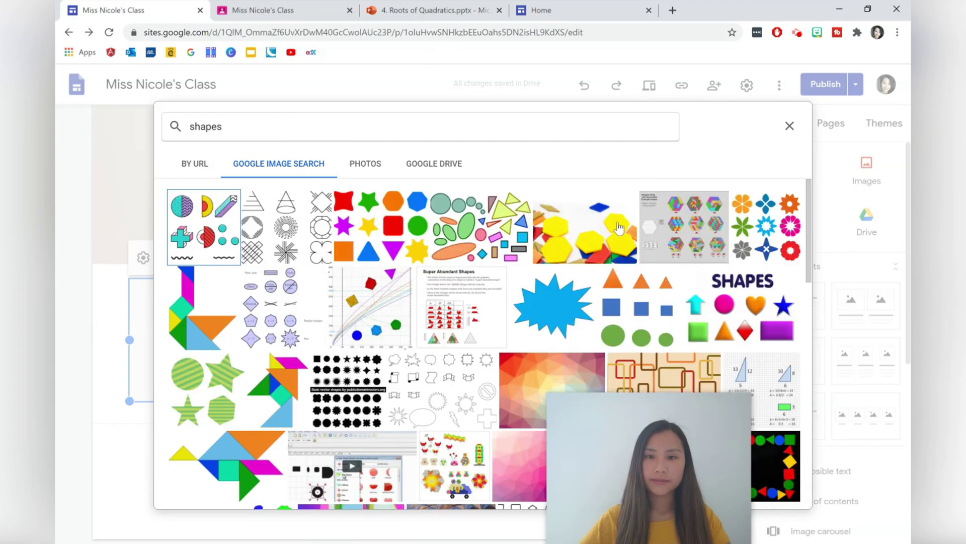
pyautogui.click(619, 229)
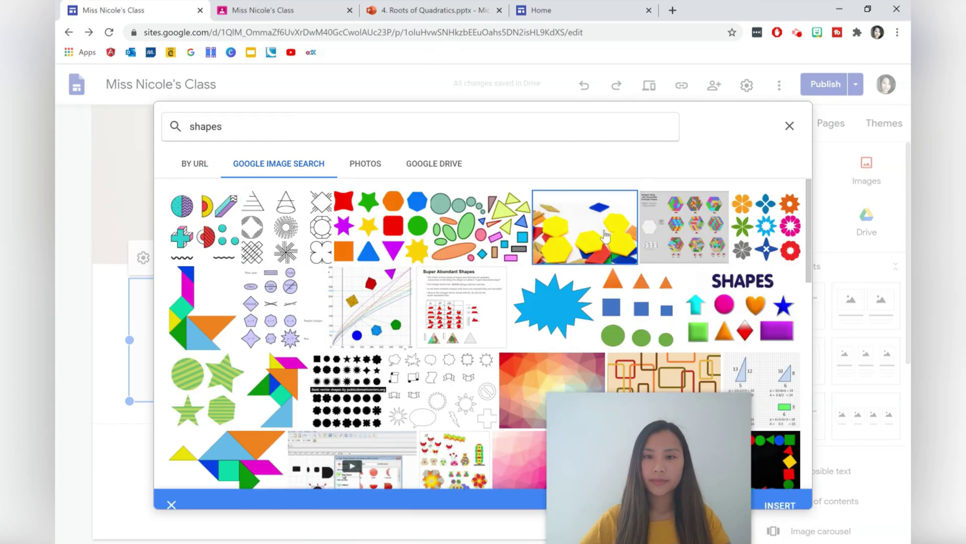
pyautogui.click(781, 494)
pyautogui.click(394, 437)
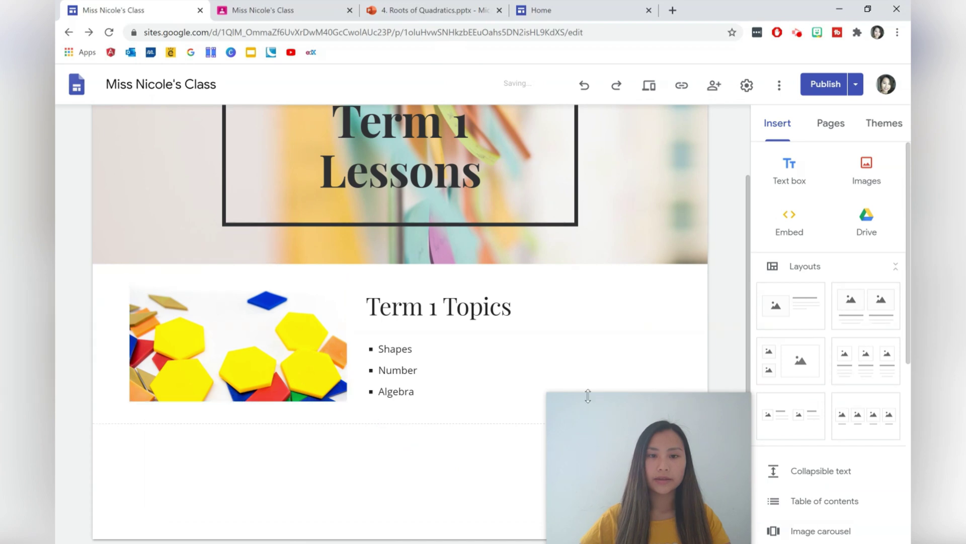
pyautogui.click(324, 407)
pyautogui.scroll(1, 322, 406)
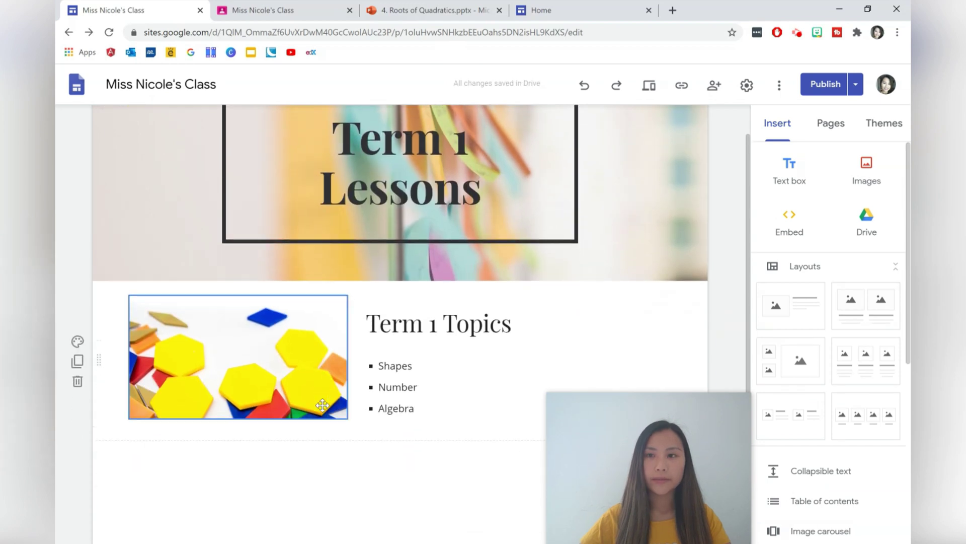
pyautogui.scroll(-1, 323, 406)
# Add a 'Week 1' text box in the empty section styled as Title.
pyautogui.doubleClick(163, 436)
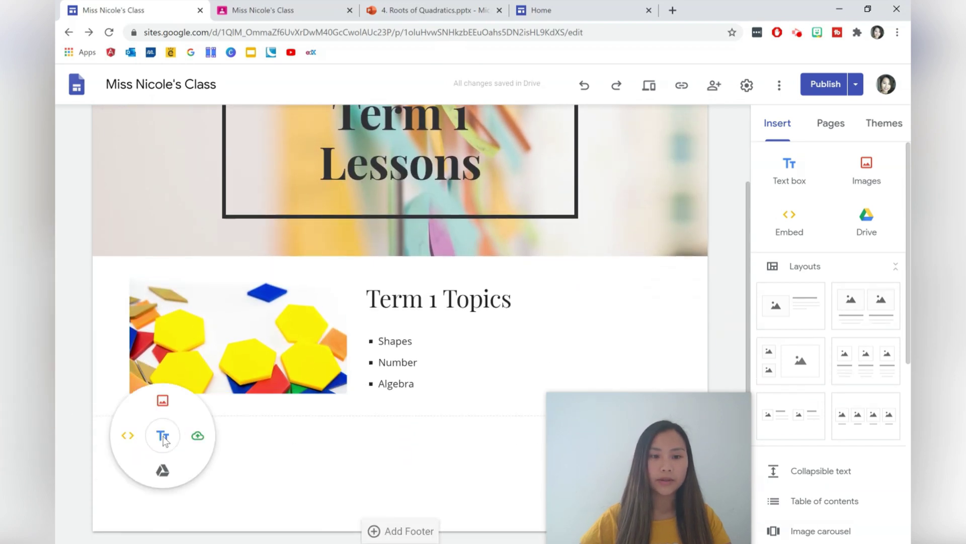
pyautogui.click(163, 436)
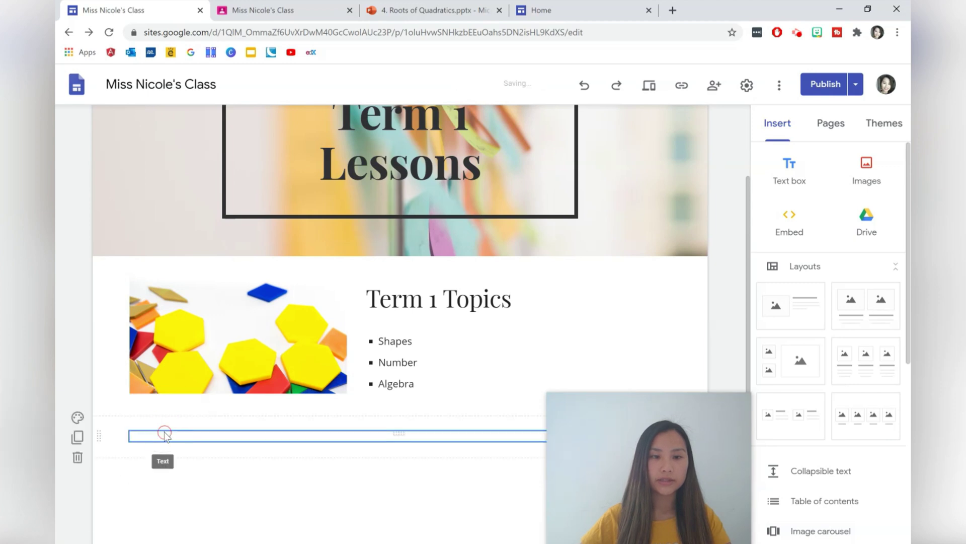
pyautogui.write('Twe')
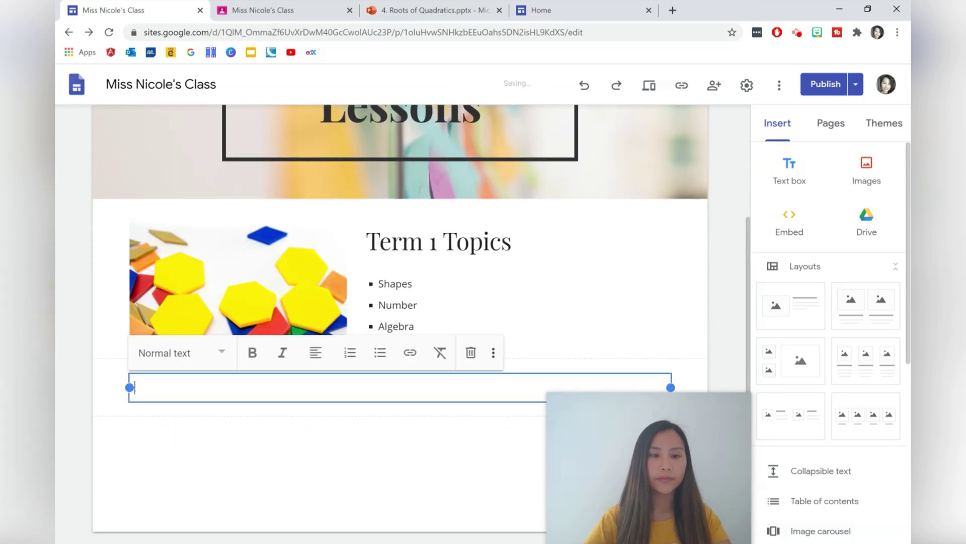
pyautogui.write('k 1')
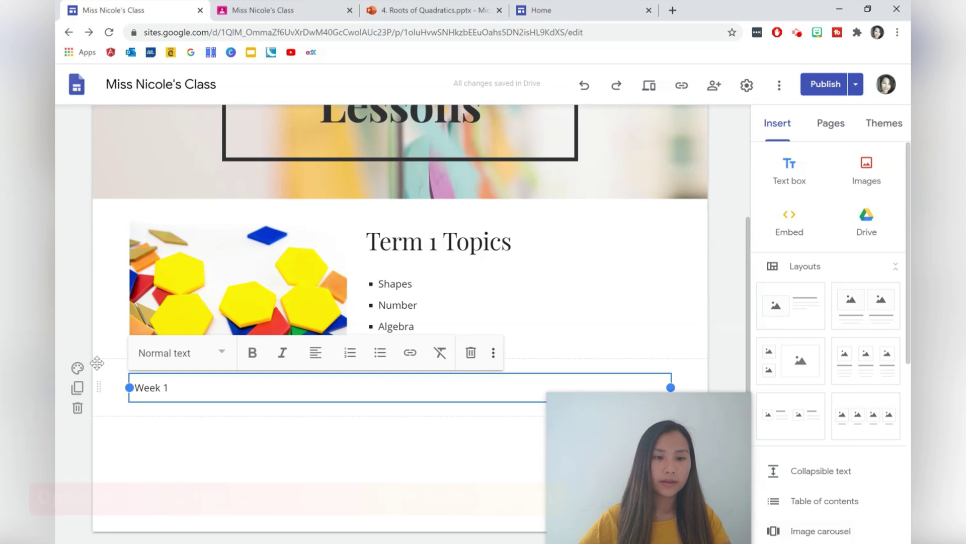
pyautogui.click(170, 353)
pyautogui.click(173, 393)
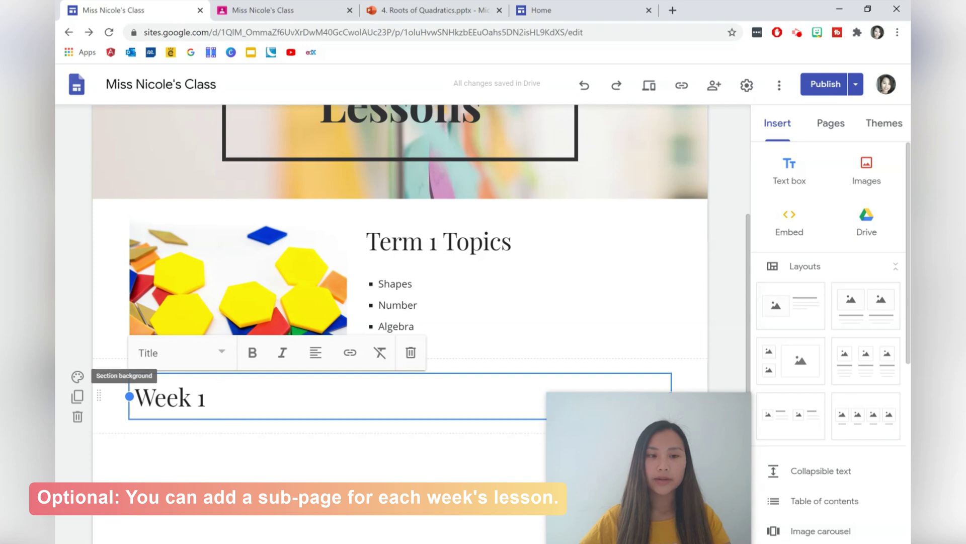
# Give the Week 1 section the grey Emphasis 1 background and pick Slides to embed.
pyautogui.click(78, 377)
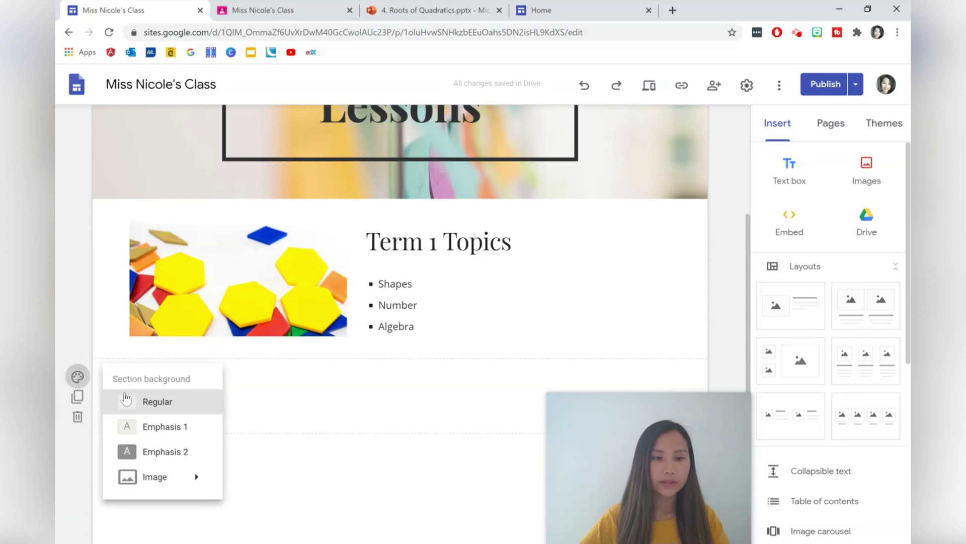
pyautogui.click(148, 425)
pyautogui.click(144, 456)
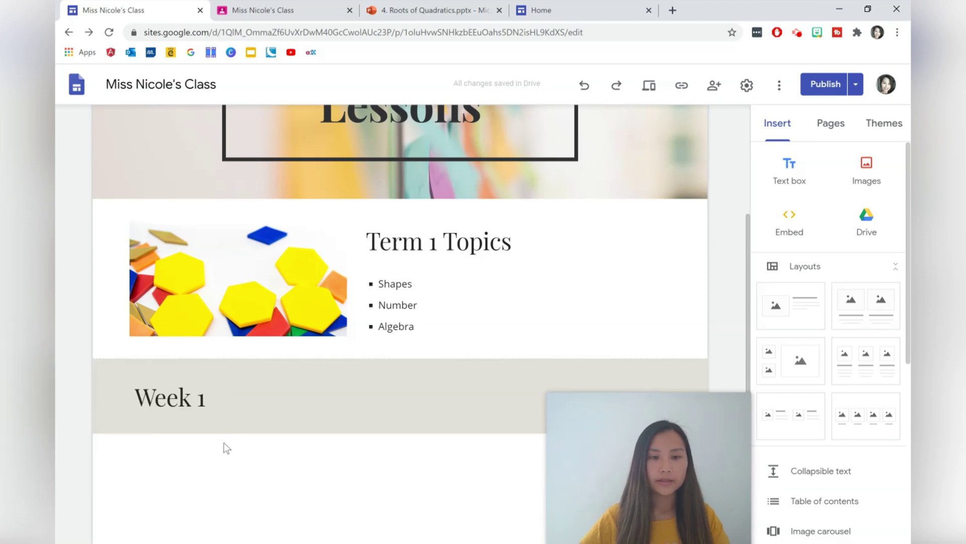
pyautogui.scroll(-1, 227, 446)
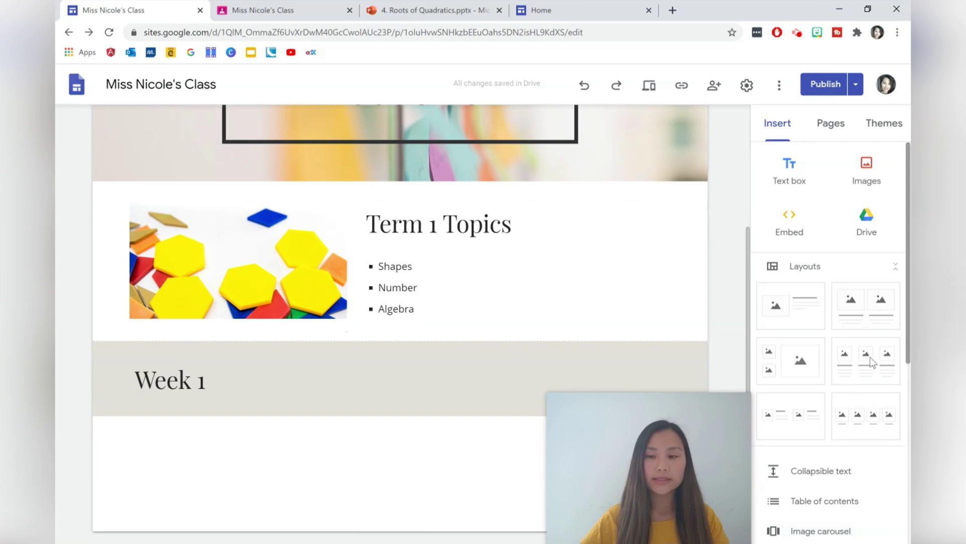
pyautogui.scroll(-6, 853, 363)
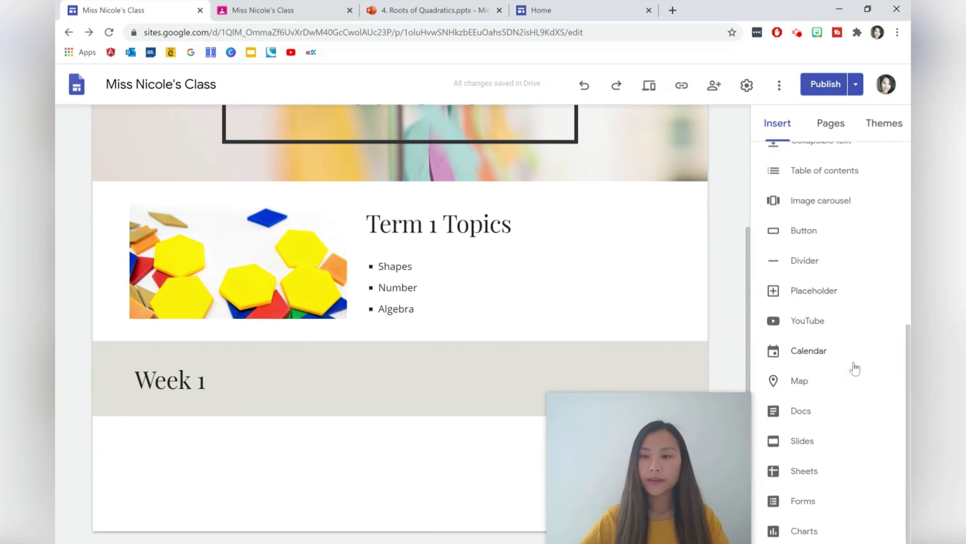
pyautogui.click(814, 443)
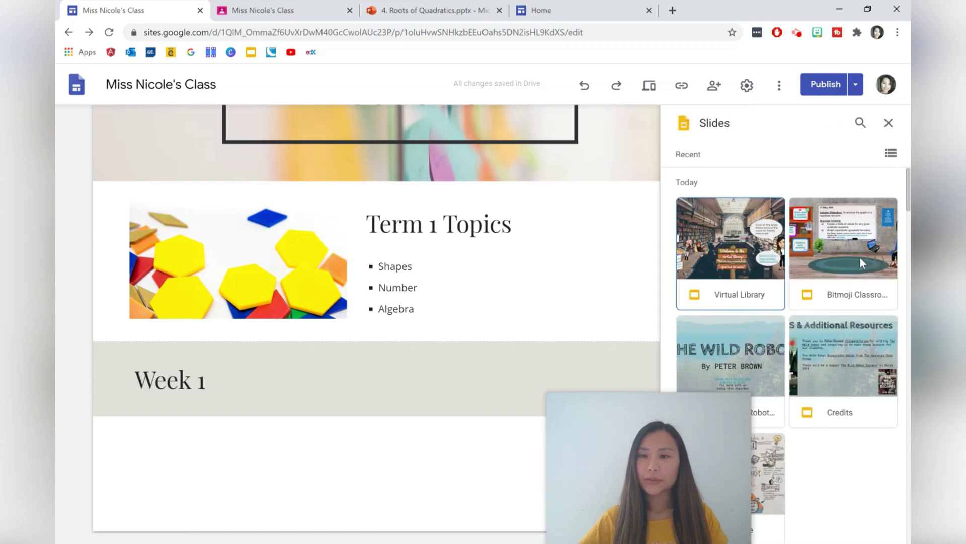
# Embed the Bitmoji classroom and Roots of Quadratics presentations under Week 1.
pyautogui.doubleClick(854, 246)
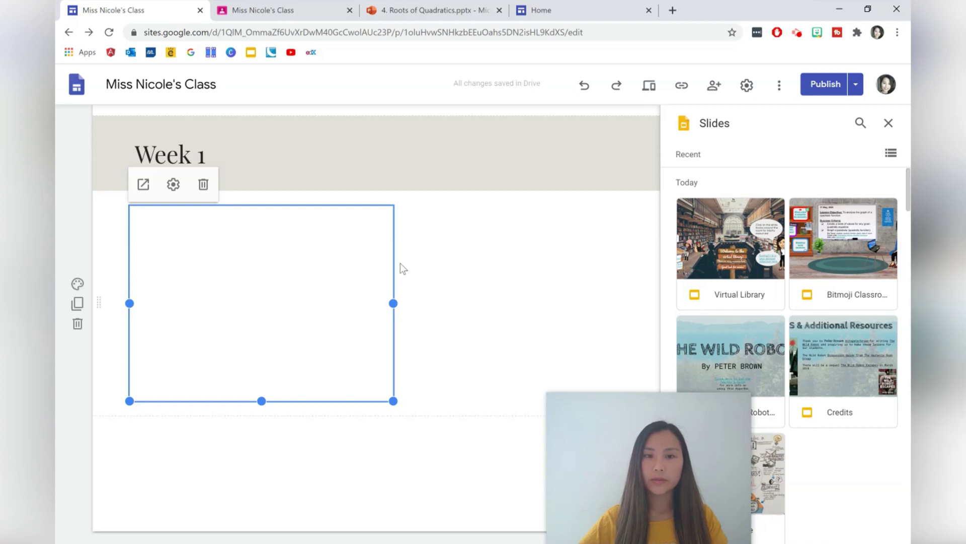
pyautogui.scroll(-7, 852, 302)
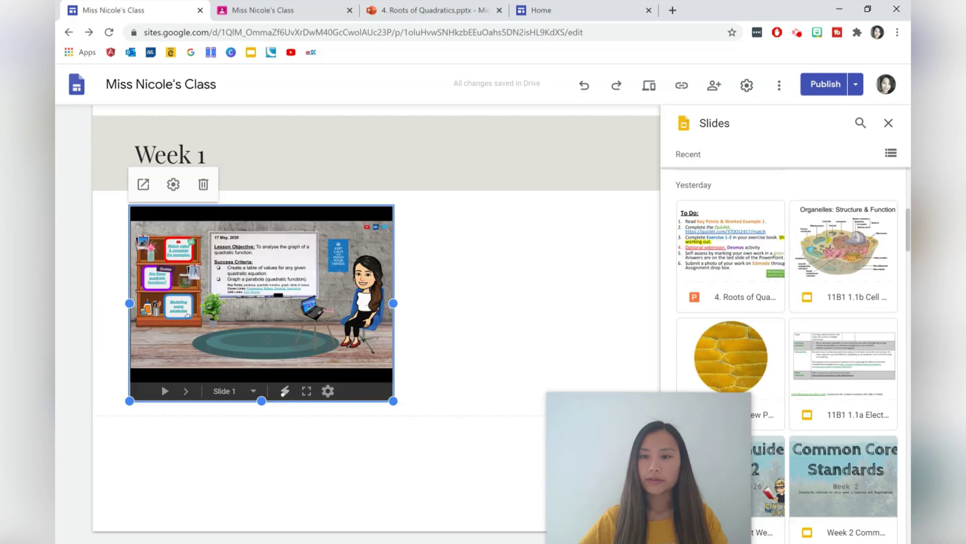
pyautogui.doubleClick(731, 254)
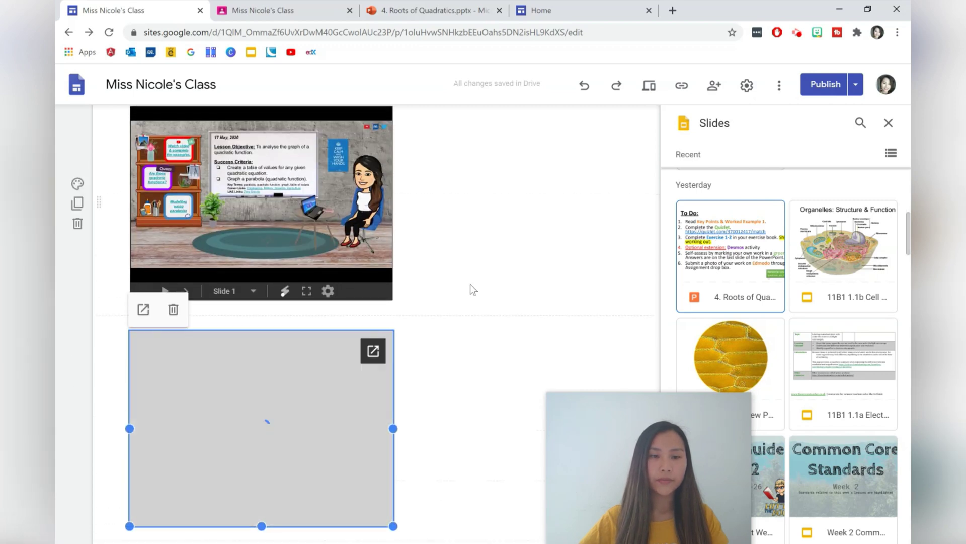
# Set both slide sections' backgrounds to grey Emphasis 1.
pyautogui.click(77, 182)
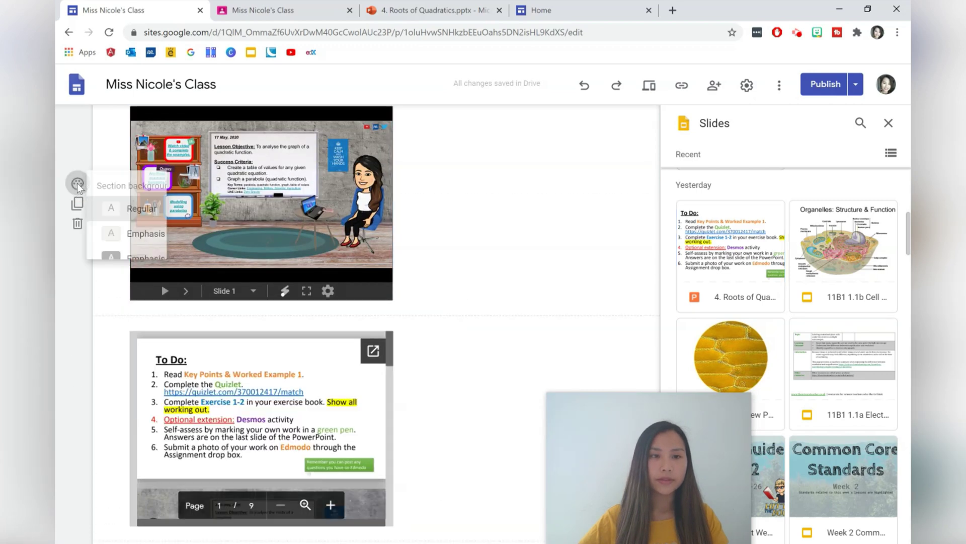
pyautogui.click(160, 235)
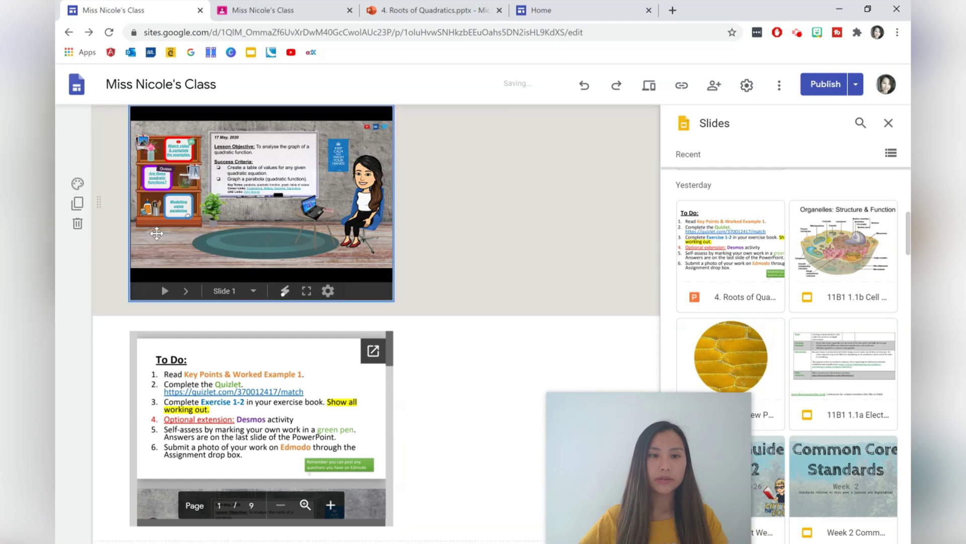
pyautogui.click(78, 186)
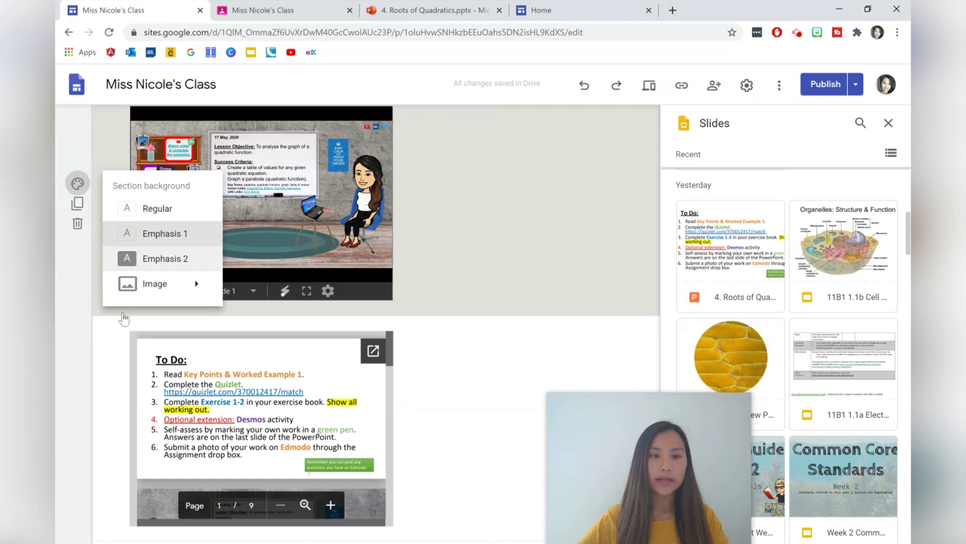
pyautogui.click(114, 336)
pyautogui.click(77, 408)
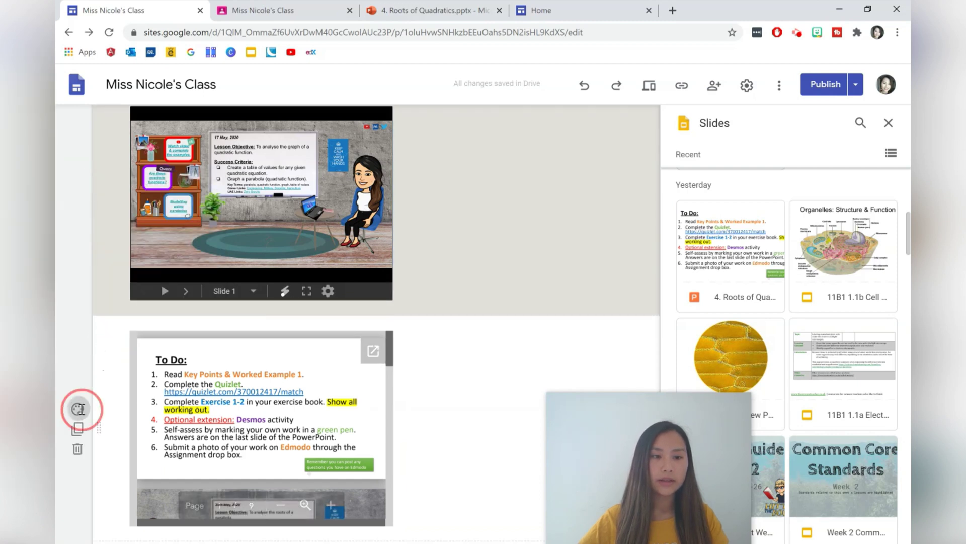
pyautogui.click(163, 457)
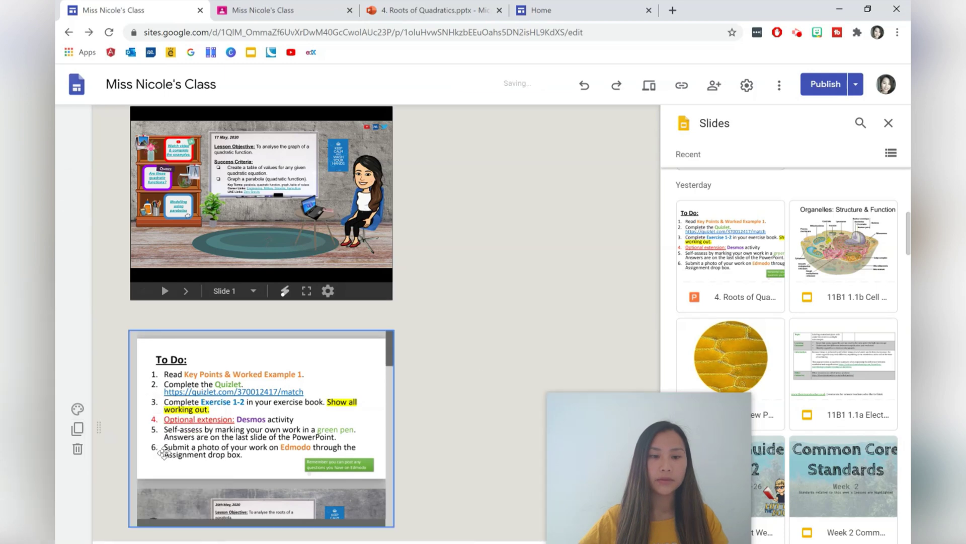
pyautogui.scroll(5, 526, 336)
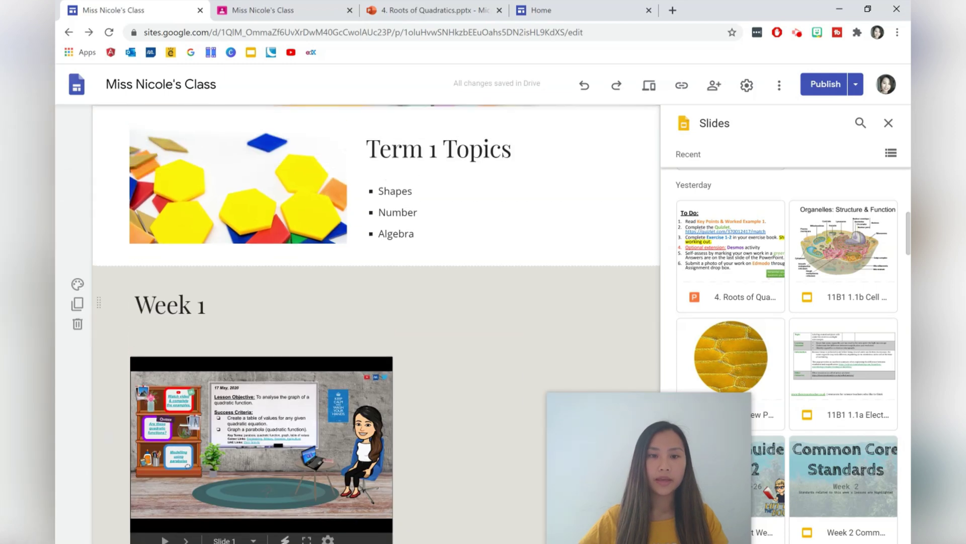
pyautogui.scroll(-5, 401, 285)
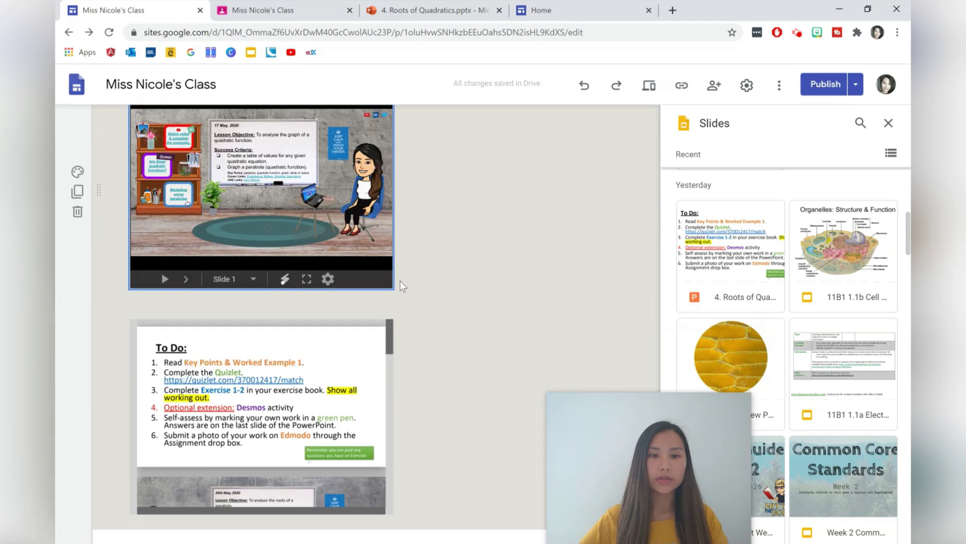
pyautogui.scroll(-2, 400, 281)
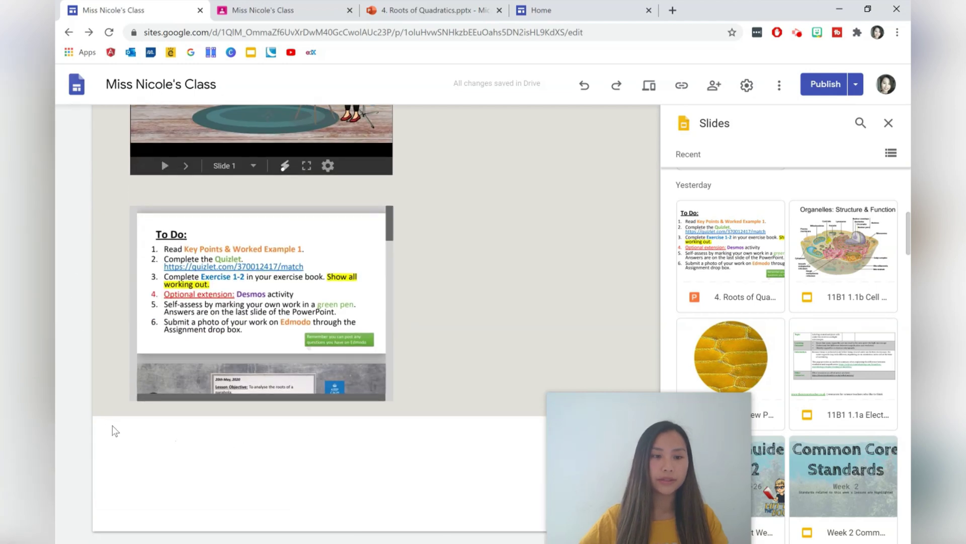
pyautogui.doubleClick(120, 437)
# Add a 'Week 2' text box below the To Do slides and apply the Title style.
pyautogui.click(121, 437)
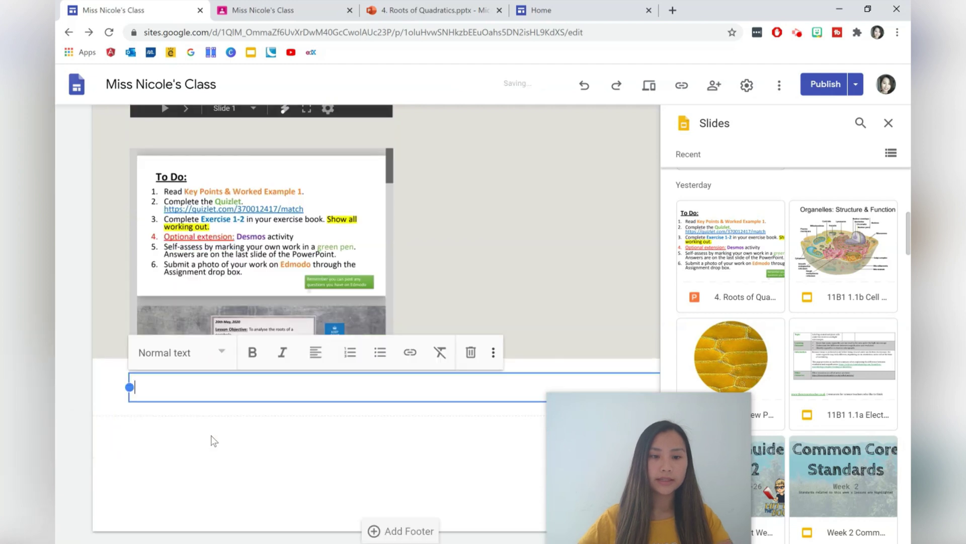
pyautogui.write('Week 2')
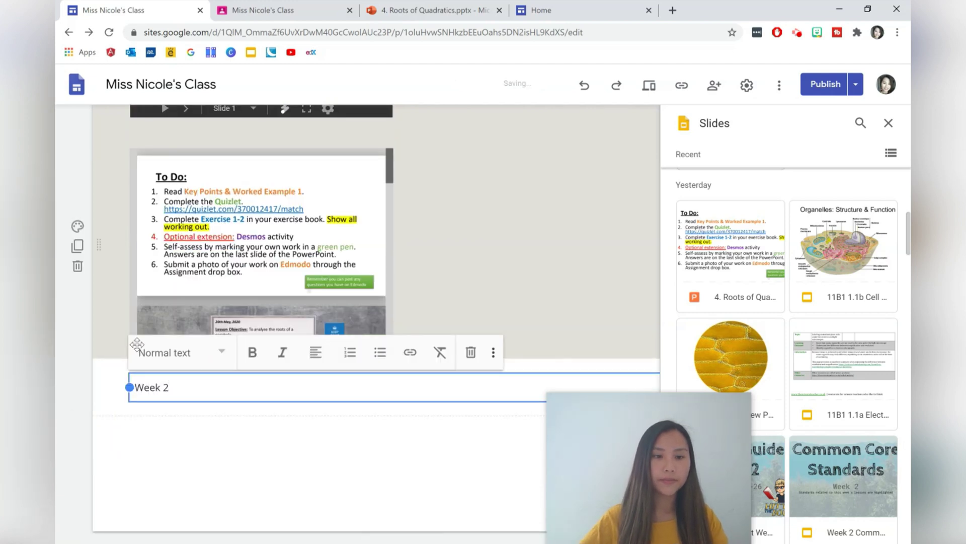
pyautogui.click(188, 354)
pyautogui.click(186, 402)
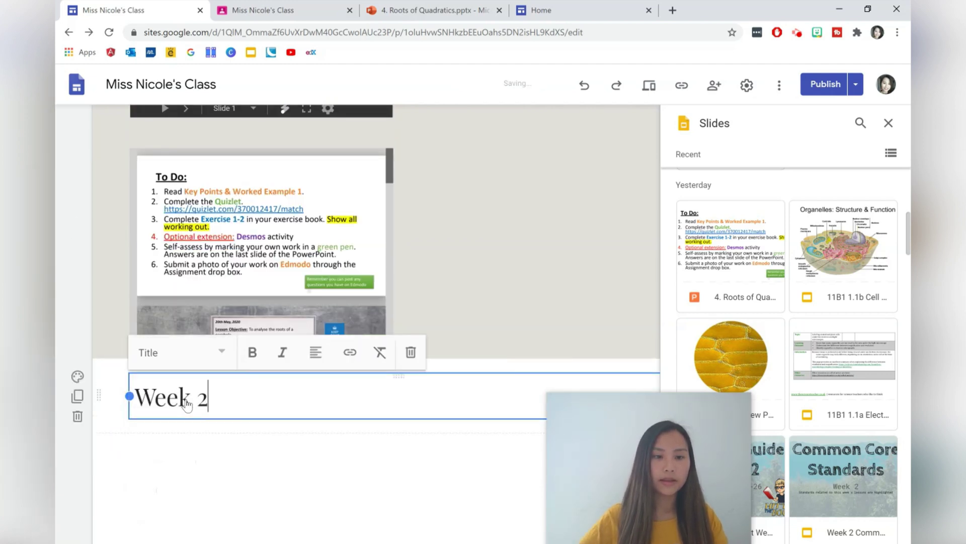
pyautogui.click(327, 460)
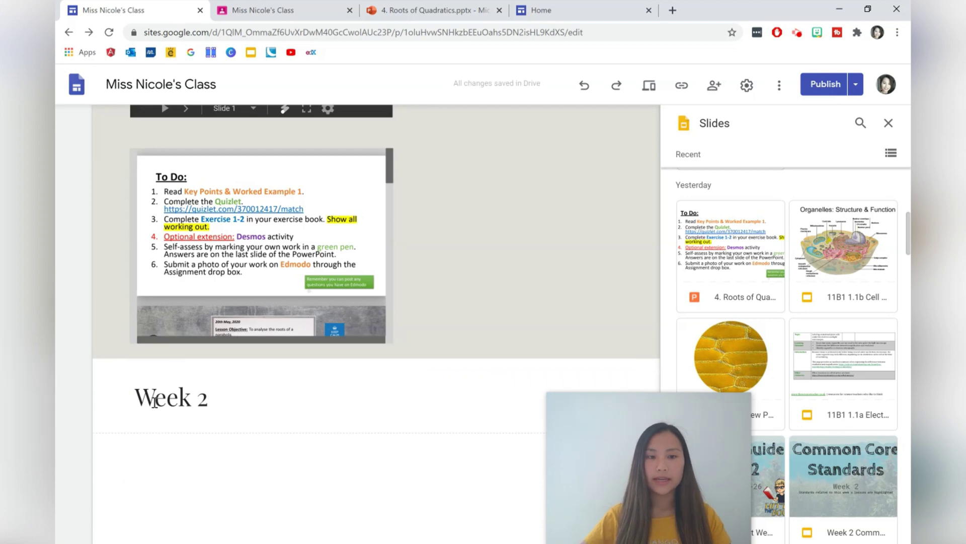
pyautogui.click(79, 377)
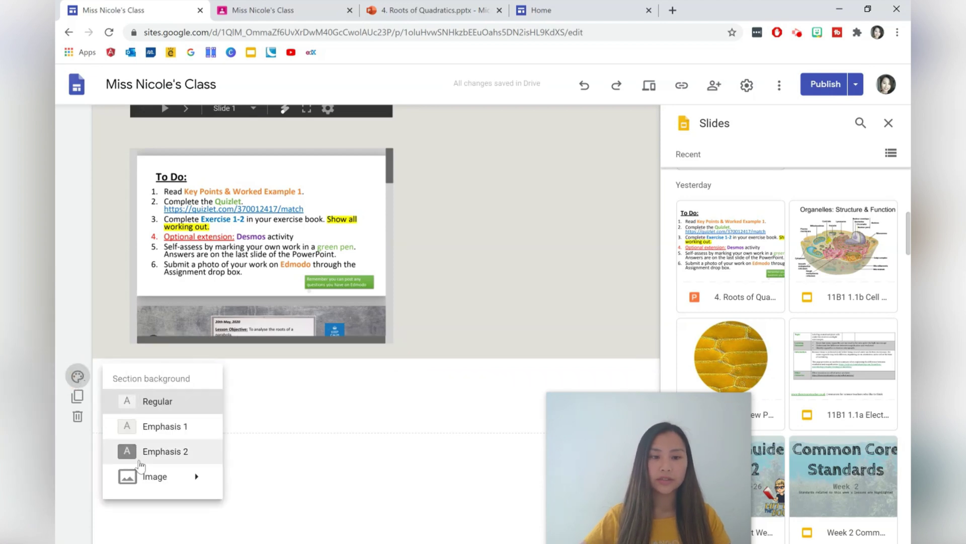
pyautogui.click(383, 453)
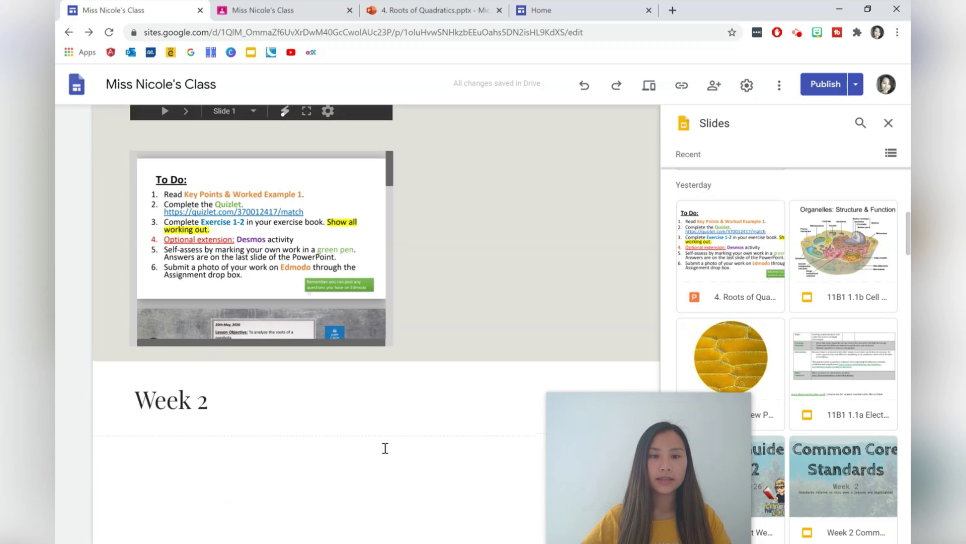
pyautogui.scroll(5, 409, 439)
pyautogui.scroll(3, 422, 436)
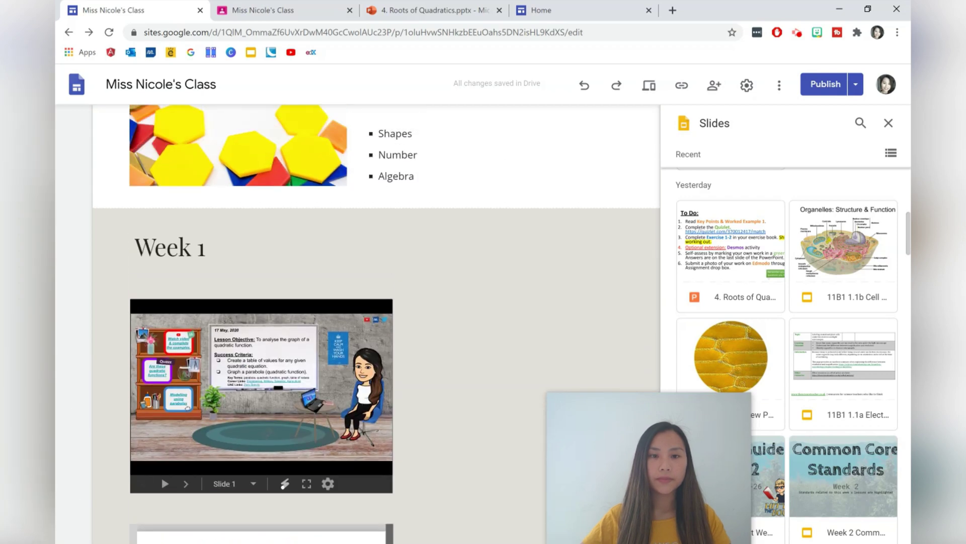
pyautogui.scroll(-2, 423, 436)
pyautogui.scroll(-3, 423, 436)
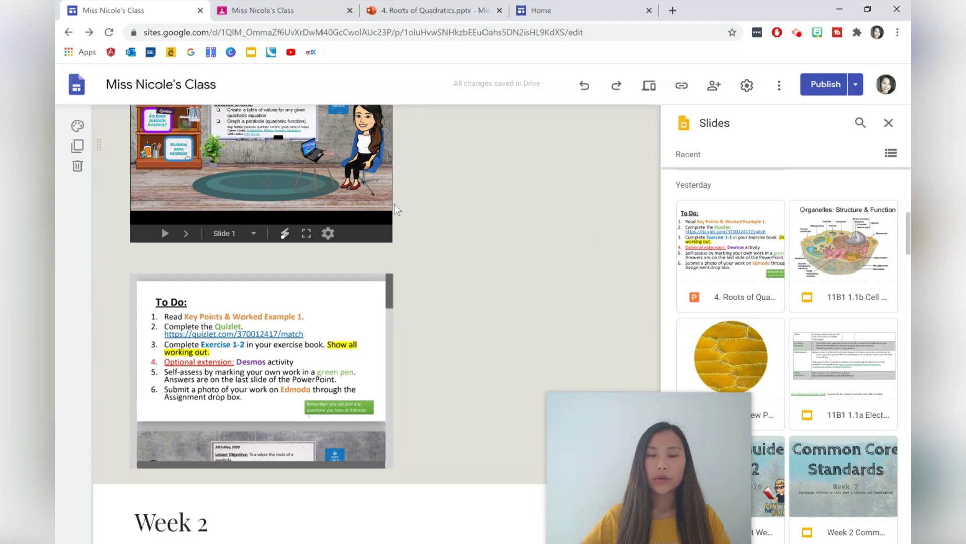
# Close the Slides panel, cancel adding a button, and switch to the Roots of Quadratics deck.
pyautogui.click(889, 123)
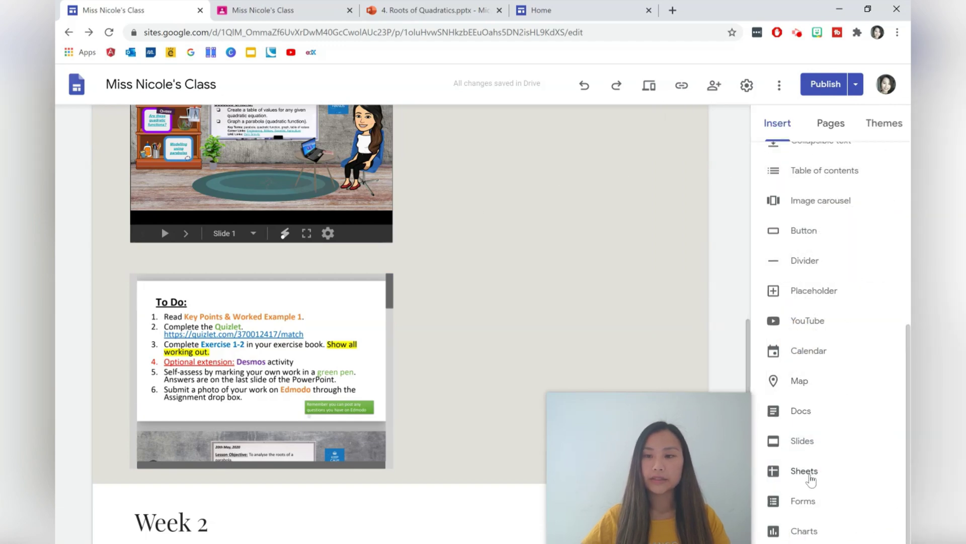
pyautogui.click(827, 231)
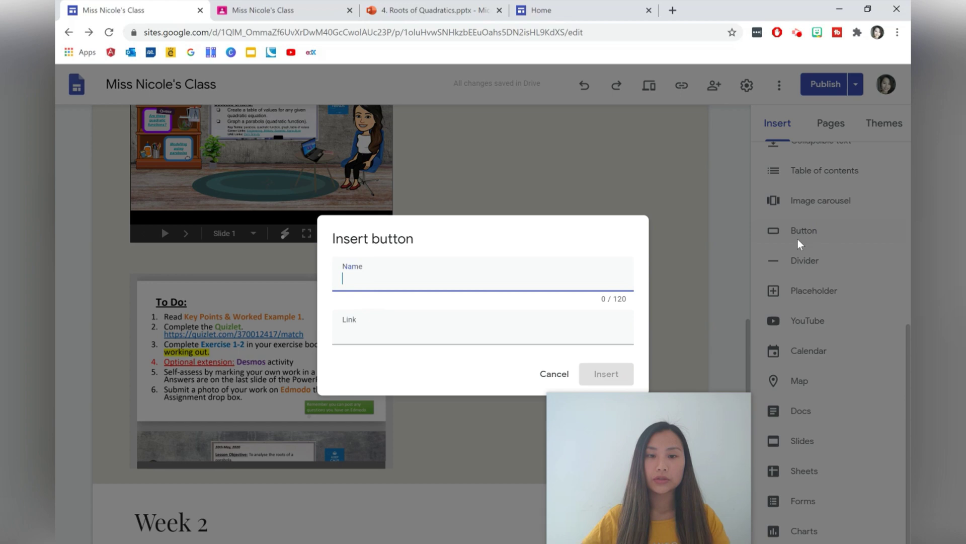
pyautogui.click(554, 374)
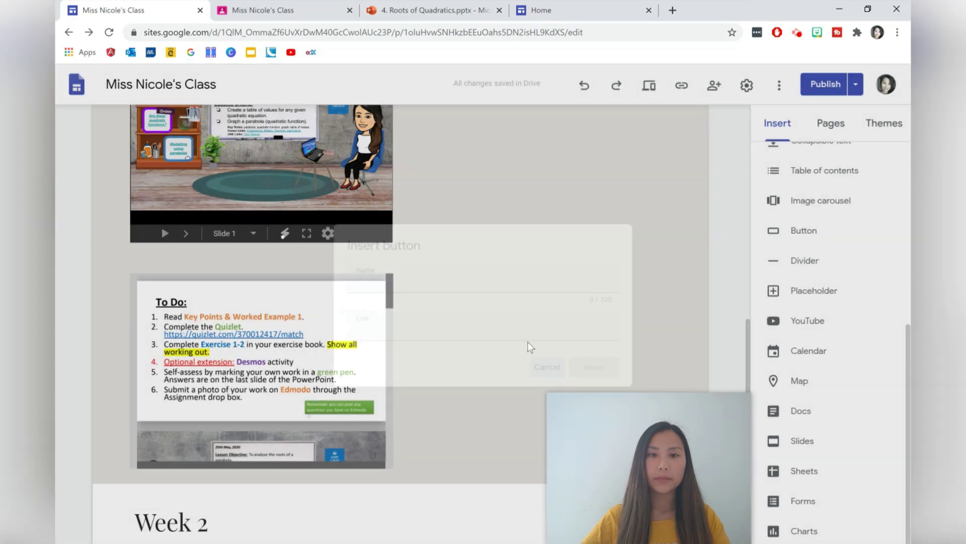
pyautogui.click(410, 8)
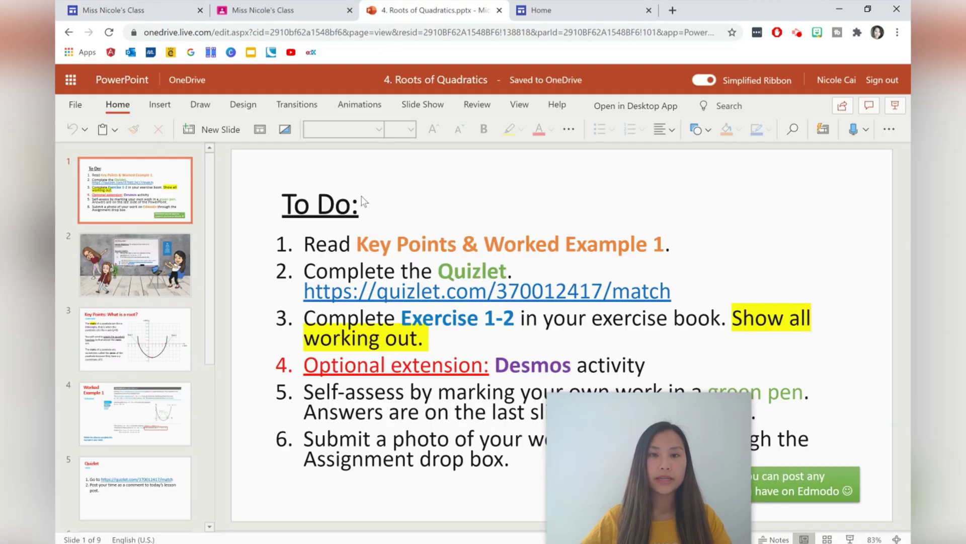
# Copy a share link for the deck with Allow editing unchecked, then return to Sites.
pyautogui.click(75, 105)
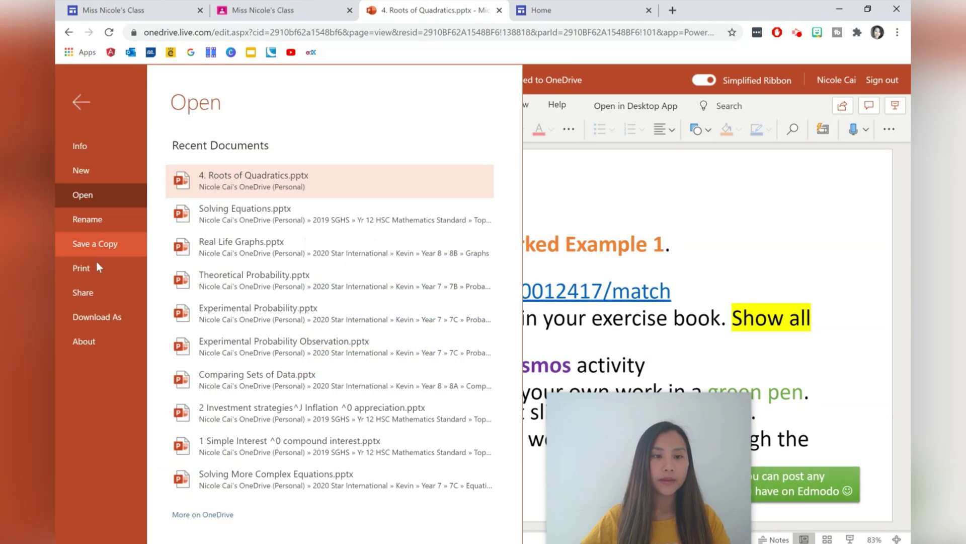
pyautogui.click(95, 289)
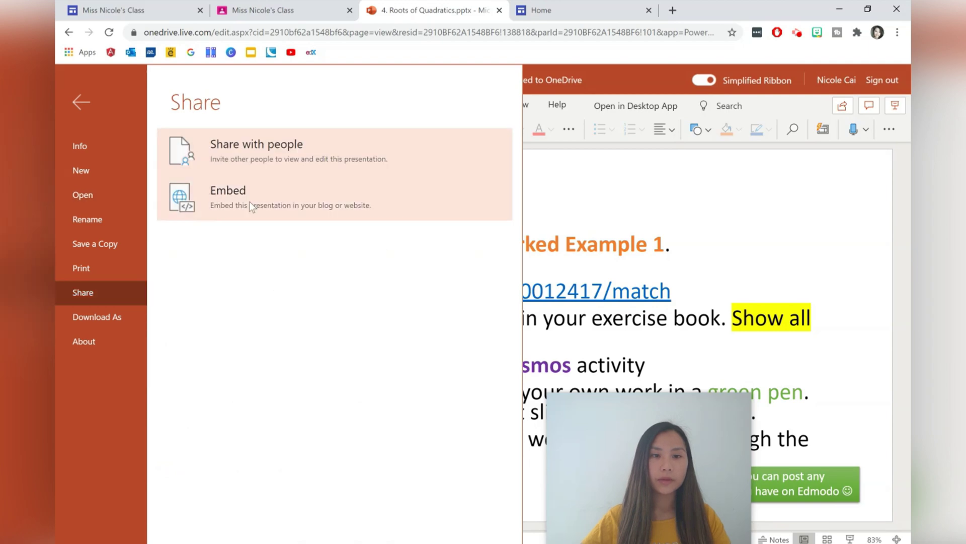
pyautogui.click(258, 154)
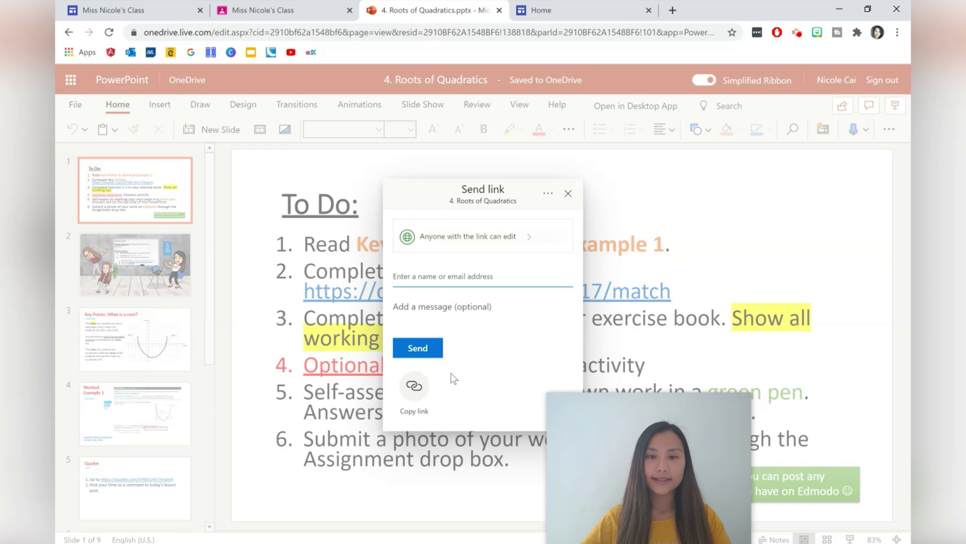
pyautogui.click(517, 233)
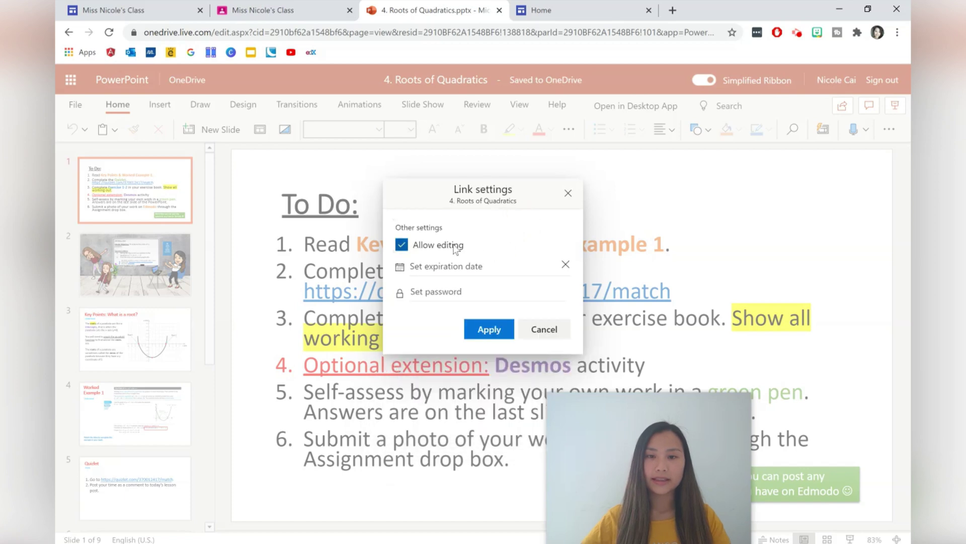
pyautogui.click(427, 248)
pyautogui.click(487, 329)
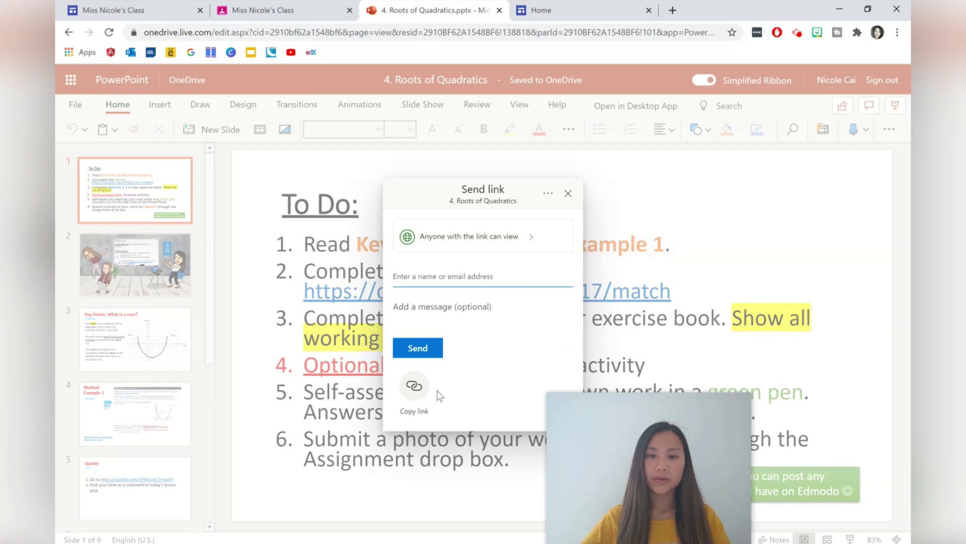
pyautogui.click(415, 394)
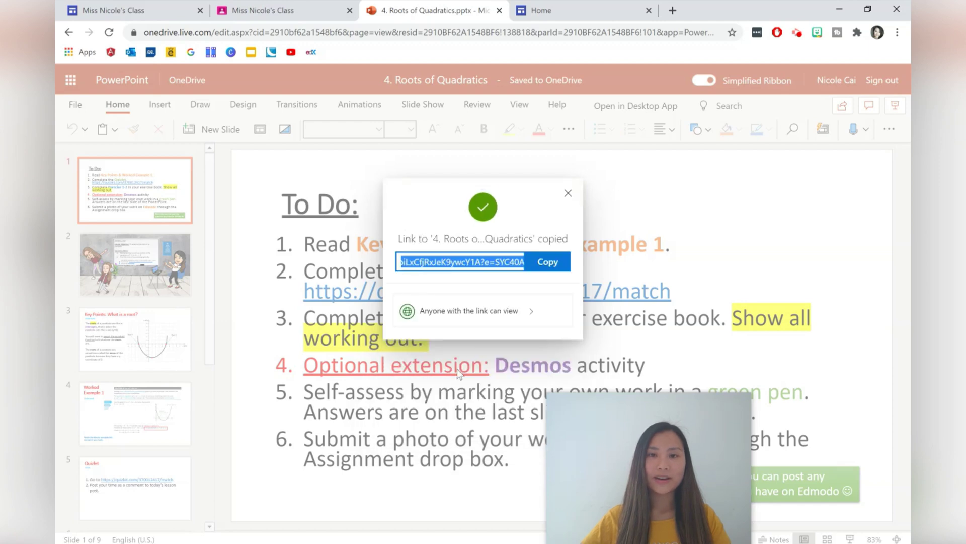
pyautogui.click(568, 195)
pyautogui.click(124, 11)
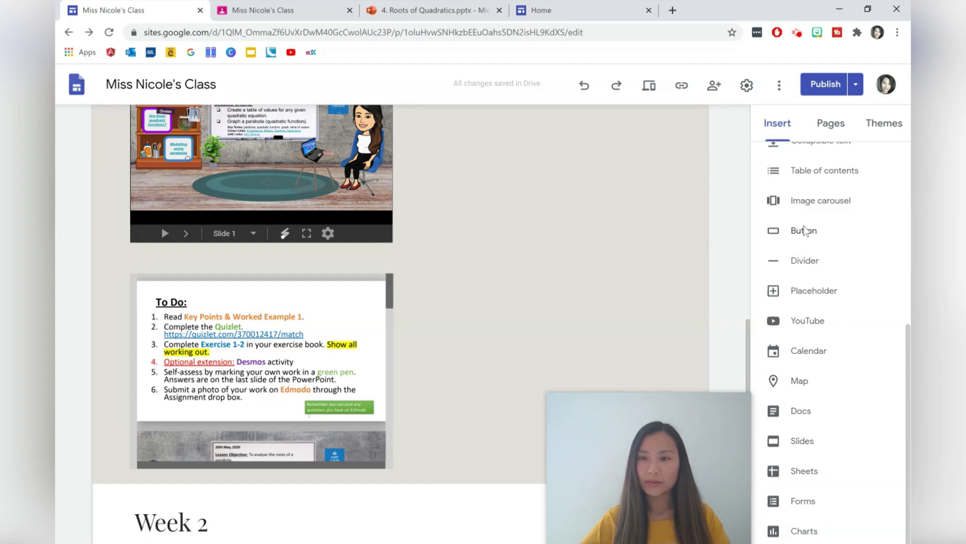
# Add a '13th July PowerPoint' button linking to the copied presentation URL.
pyautogui.click(803, 231)
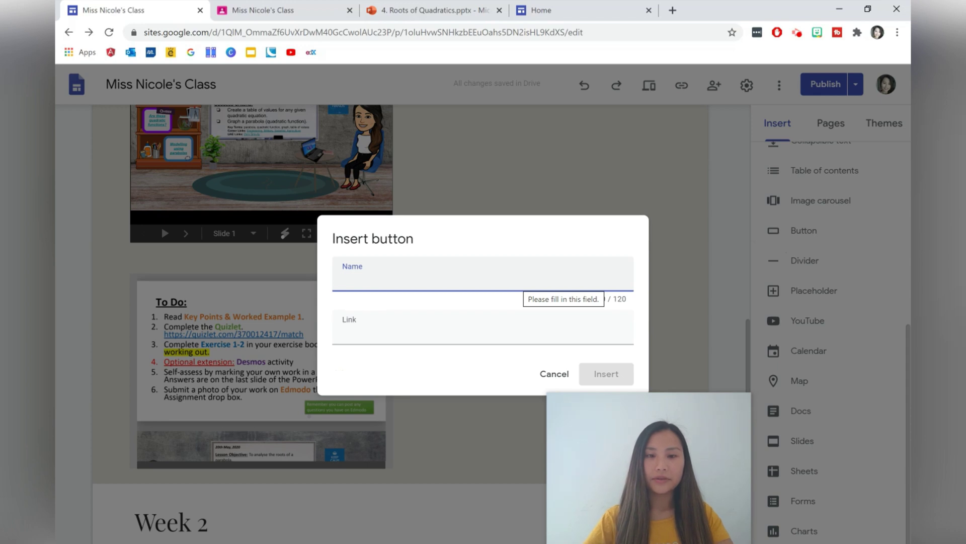
pyautogui.write('13th July Power')
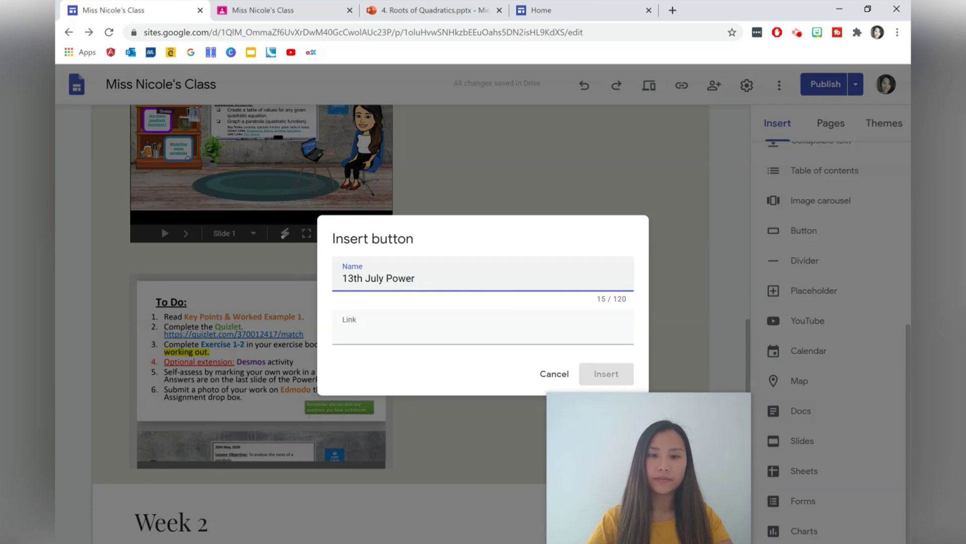
pyautogui.write('Point')
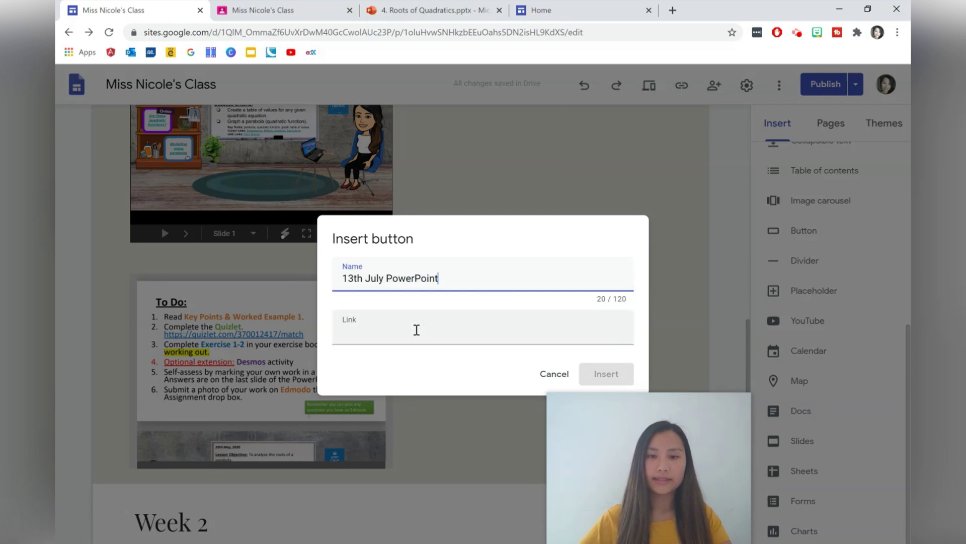
pyautogui.click(416, 330)
pyautogui.hotkey('ctrl', 'v')
pyautogui.click(606, 373)
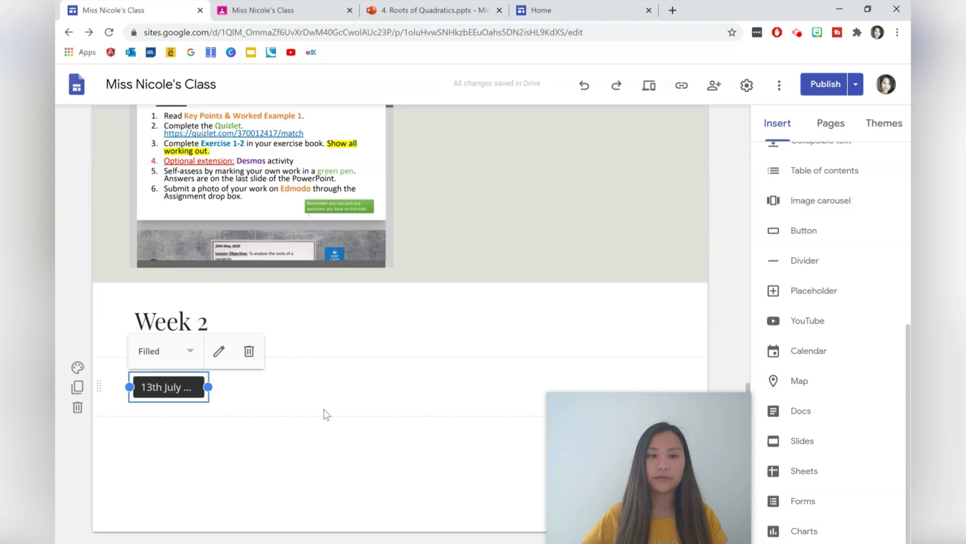
# Place the button beside the To Do embed, widen it, and open the publish review.
pyautogui.moveTo(173, 396); pyautogui.dragTo(608, 213)
pyautogui.scroll(1, 604, 264)
pyautogui.click(514, 208)
pyautogui.click(608, 213)
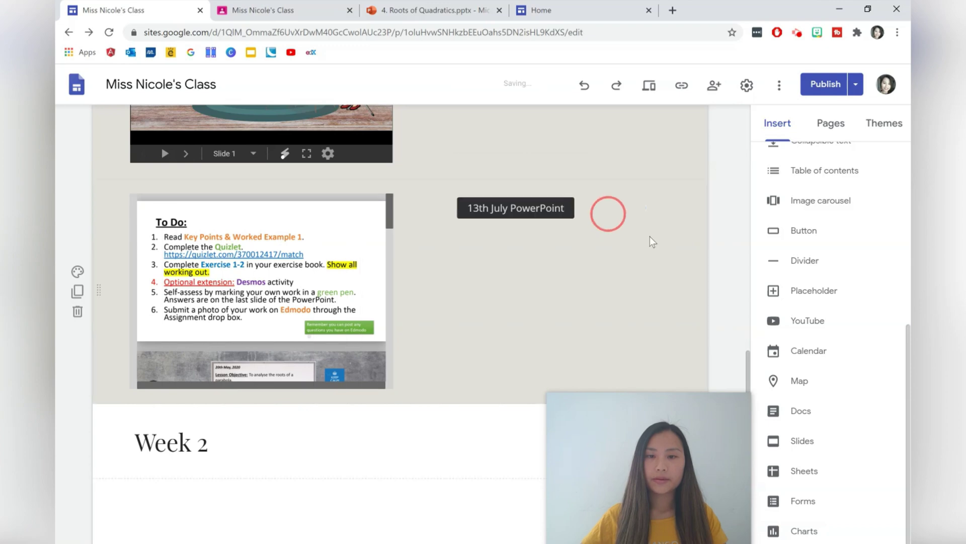
pyautogui.scroll(2, 625, 275)
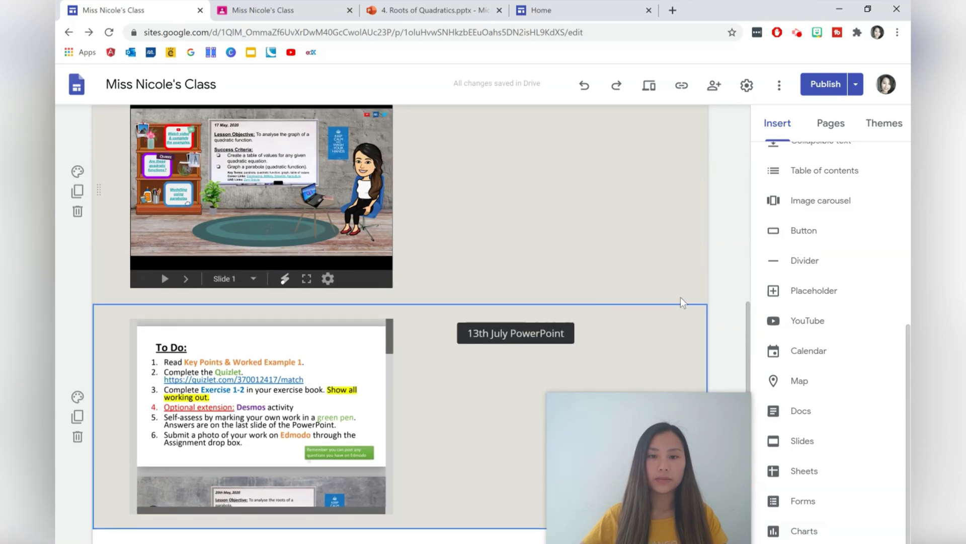
pyautogui.scroll(-3, 596, 297)
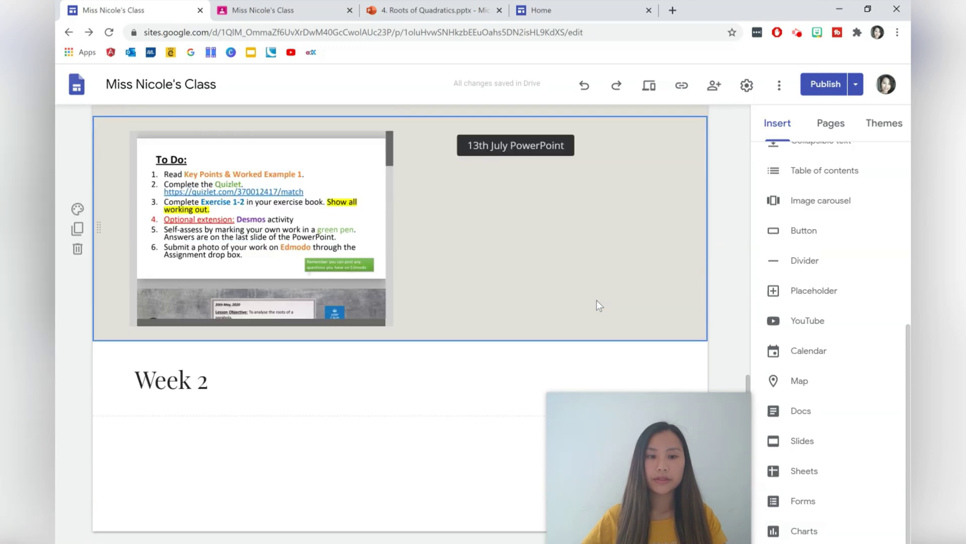
pyautogui.scroll(3, 596, 300)
pyautogui.click(827, 84)
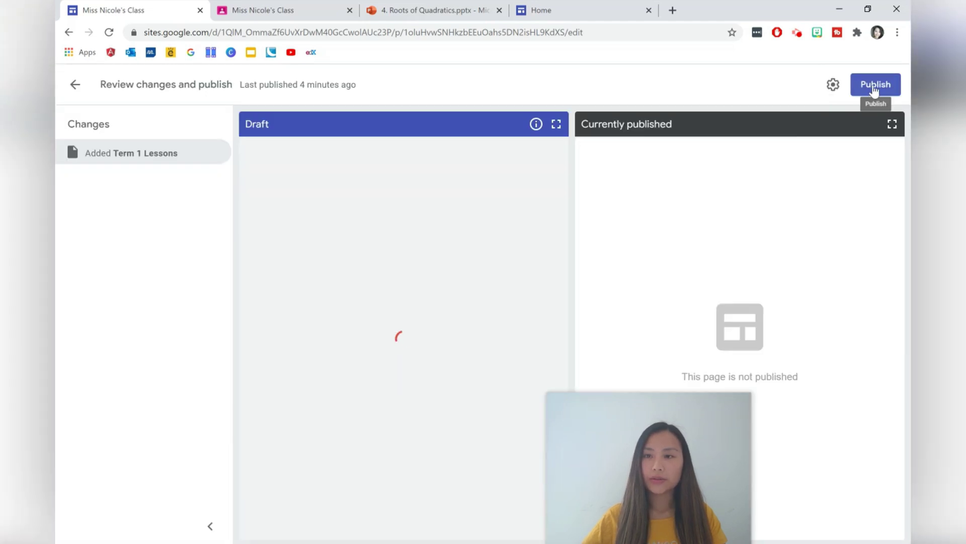
# Publish the reviewed Term 1 Lessons changes and reload the live class home page.
pyautogui.click(874, 86)
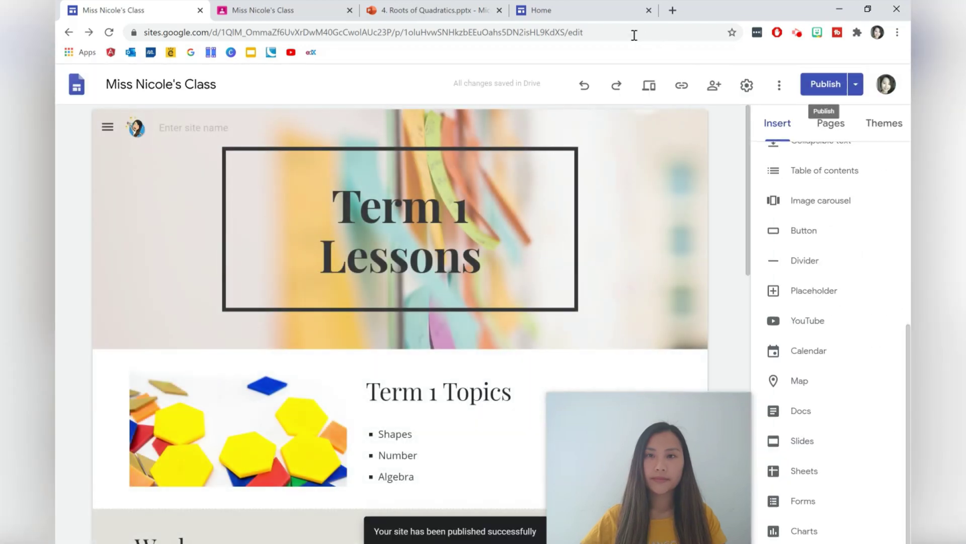
pyautogui.click(599, 19)
pyautogui.click(108, 34)
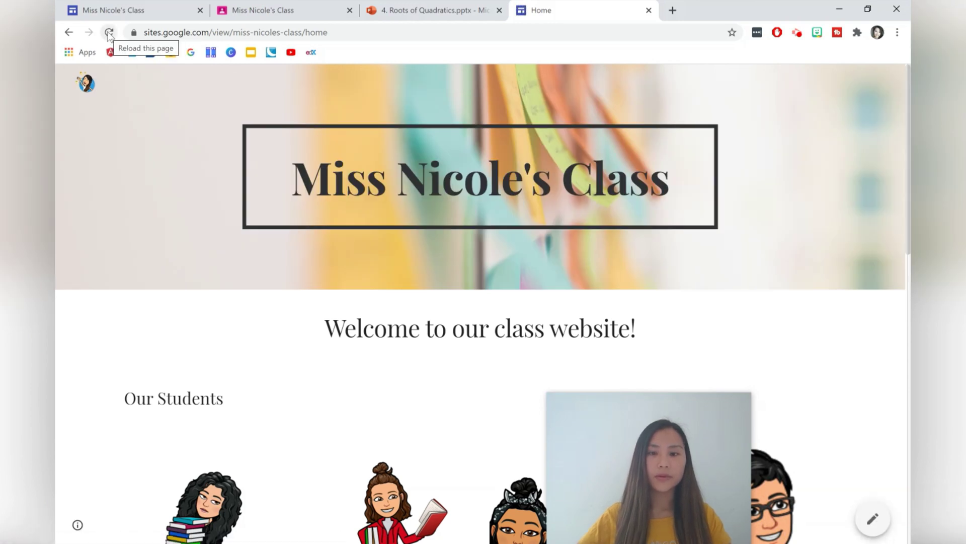
pyautogui.press('F5')
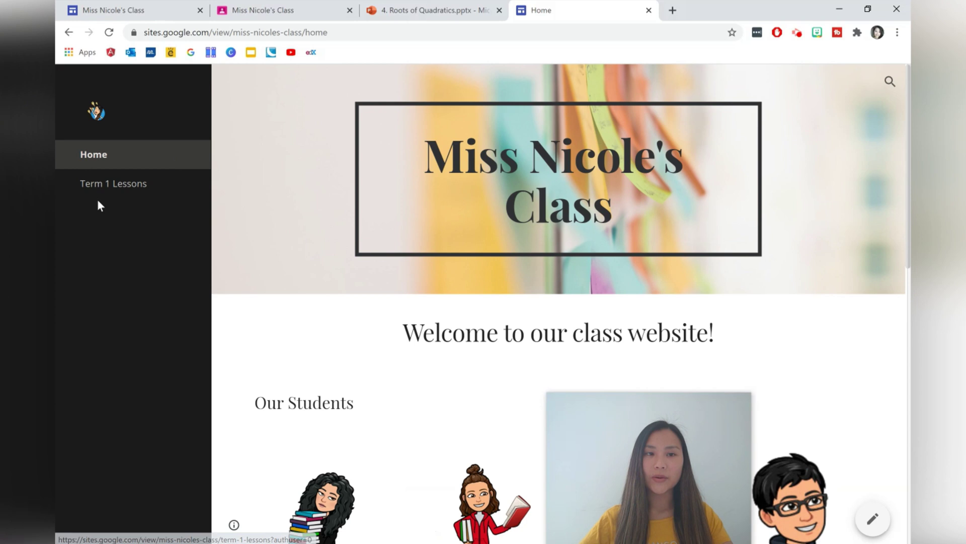
pyautogui.click(149, 183)
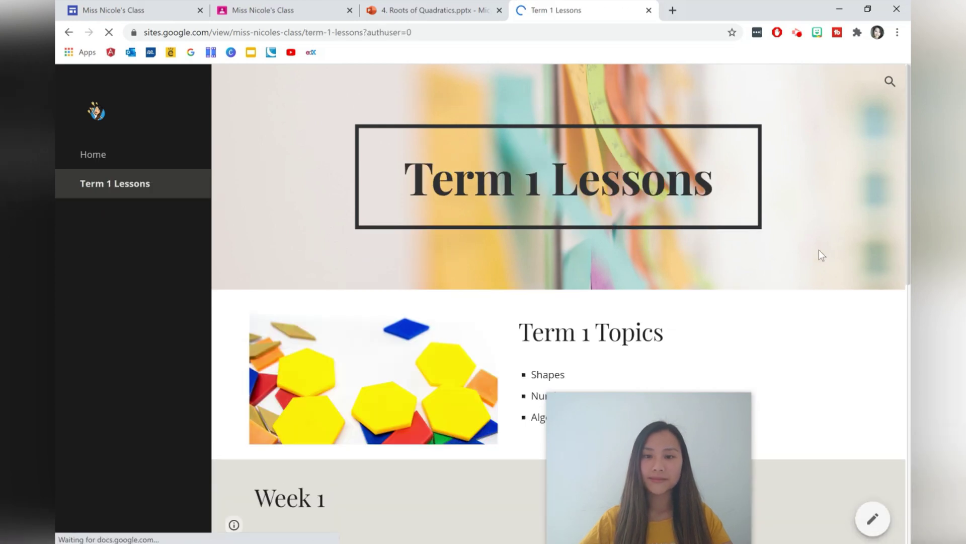
pyautogui.scroll(-3, 805, 255)
pyautogui.scroll(-5, 802, 253)
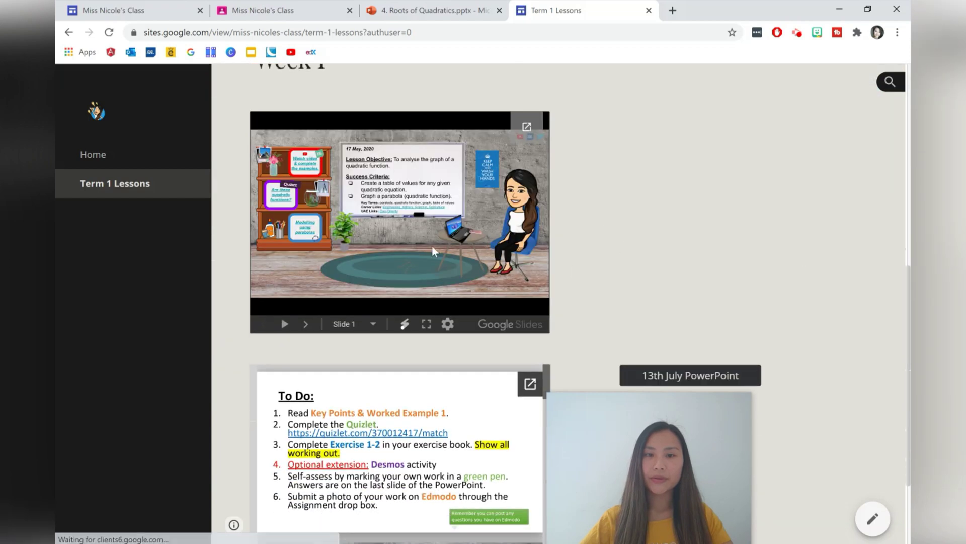
pyautogui.scroll(-3, 640, 234)
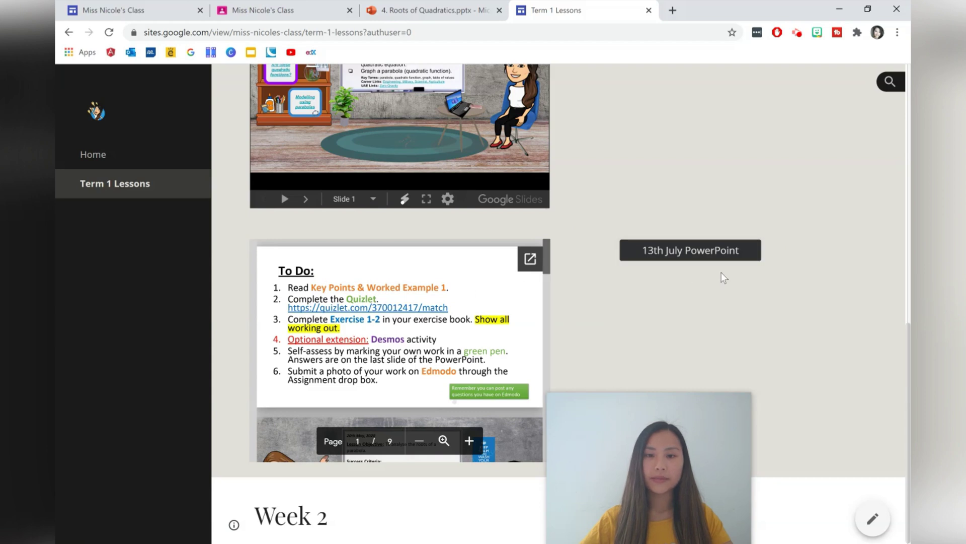
pyautogui.scroll(-1, 451, 290)
pyautogui.scroll(-1, 443, 302)
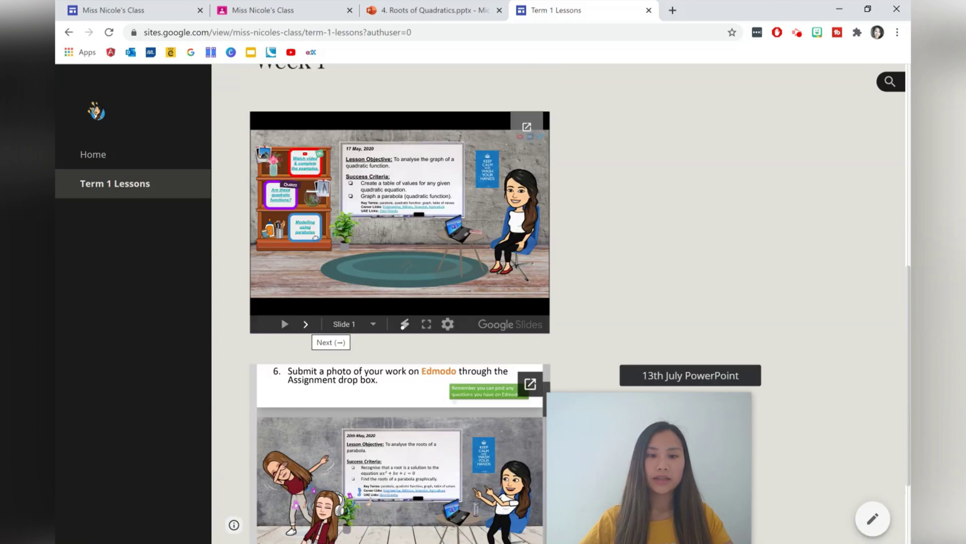
pyautogui.scroll(-3, 616, 286)
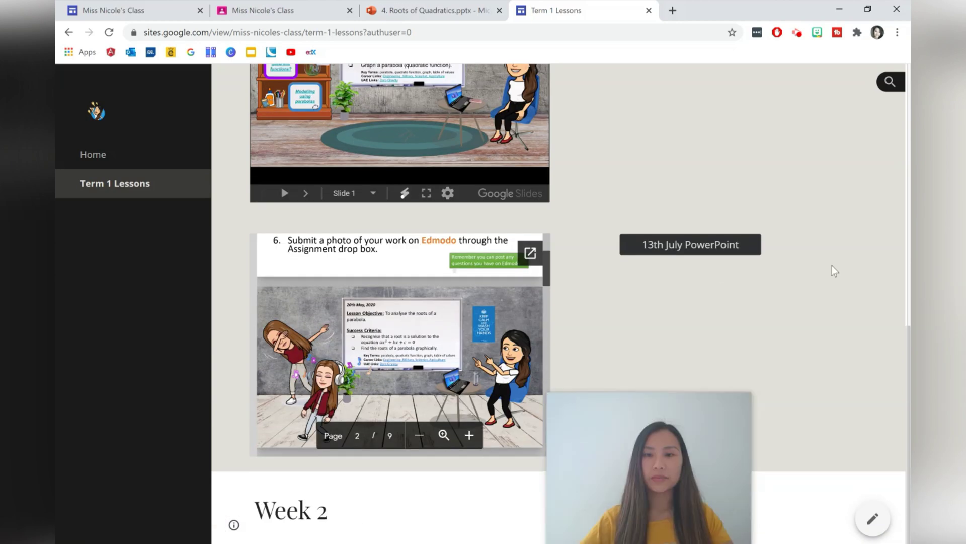
pyautogui.scroll(10, 832, 270)
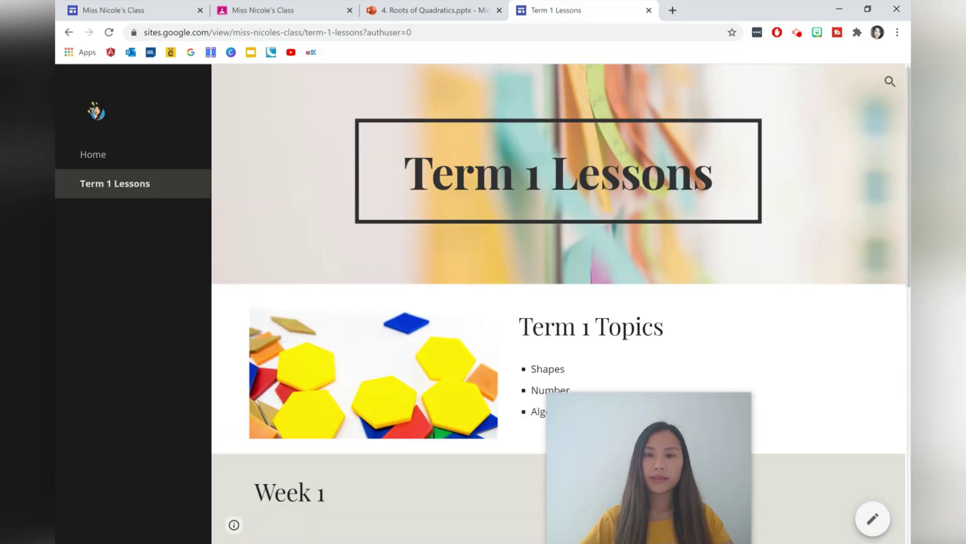
# Create an 'Assignment 1' page in the site and insert a text box on it.
pyautogui.click(151, 9)
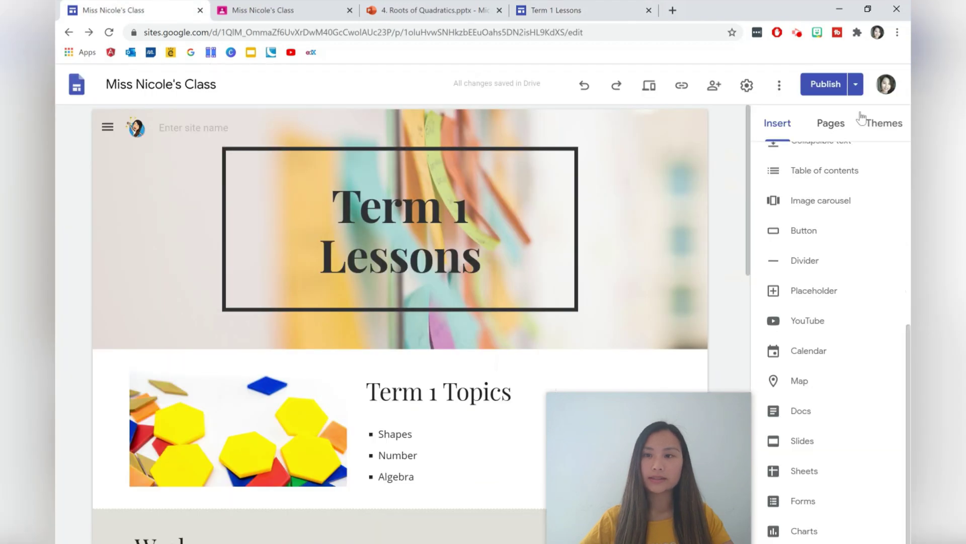
pyautogui.click(831, 123)
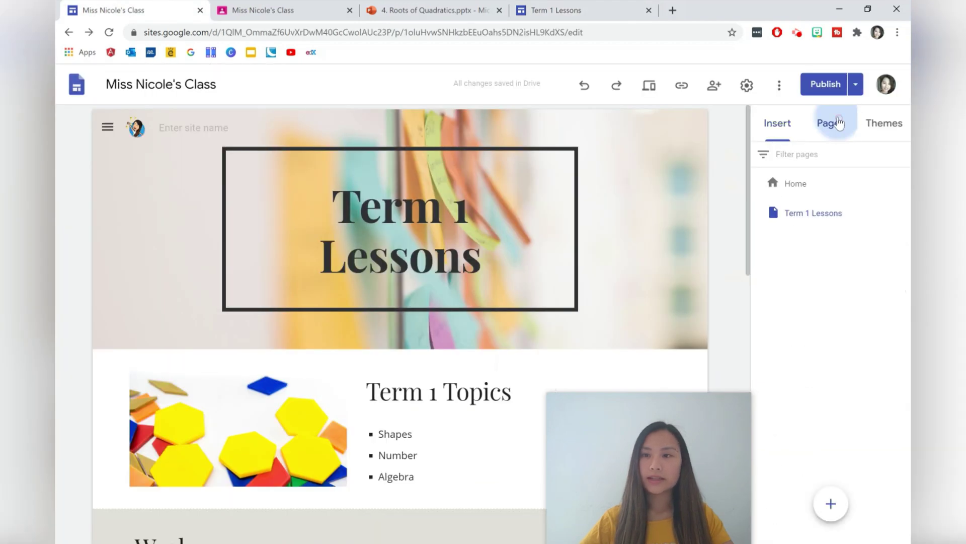
pyautogui.click(831, 504)
pyautogui.write('Assignment 1')
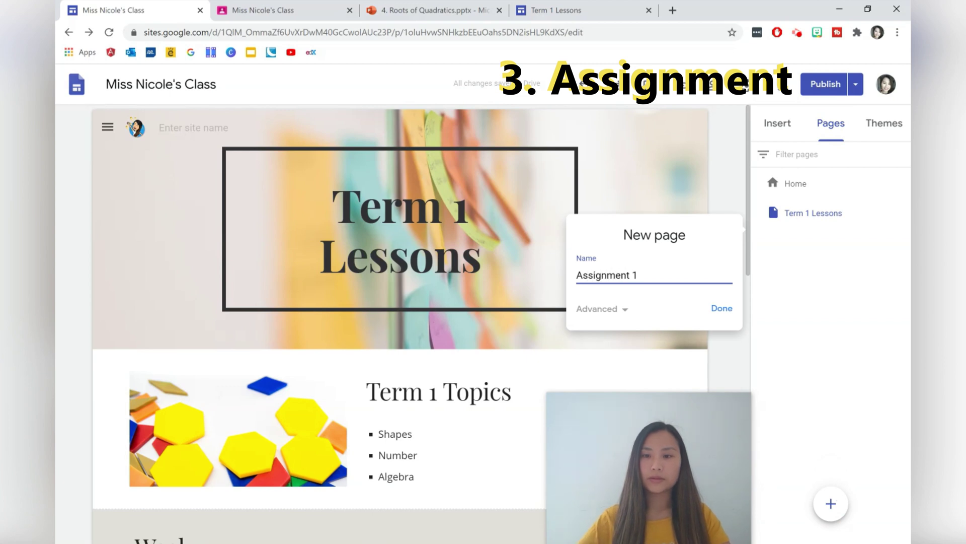
pyautogui.click(732, 305)
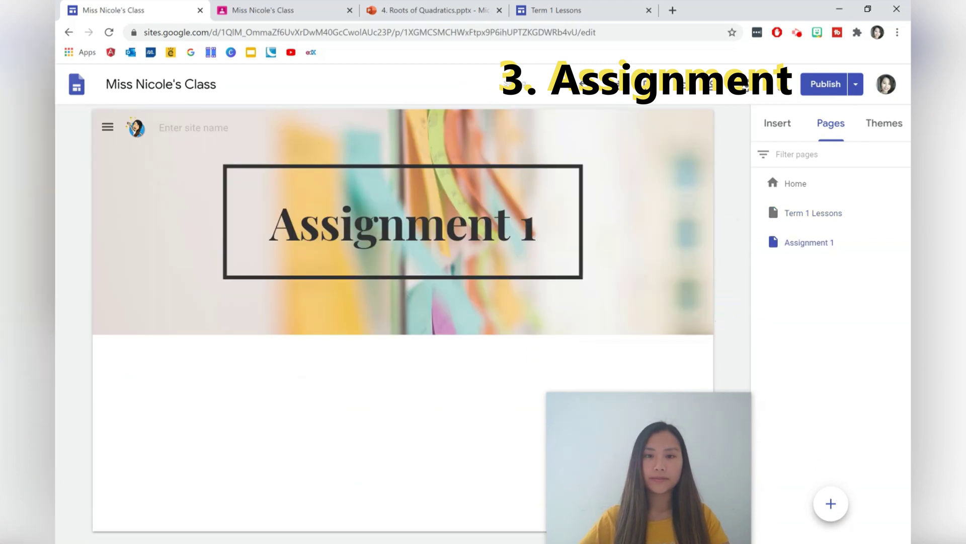
pyautogui.click(775, 123)
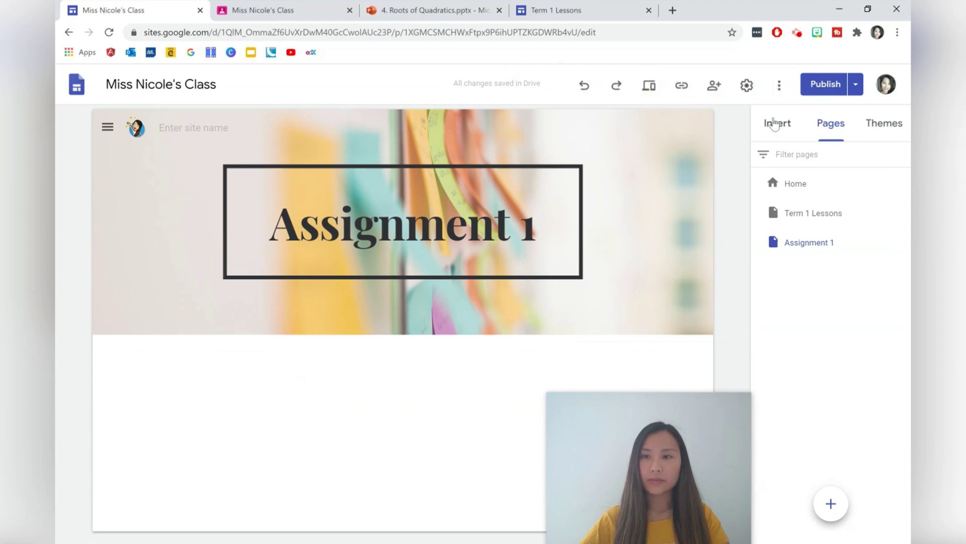
pyautogui.scroll(6, 832, 220)
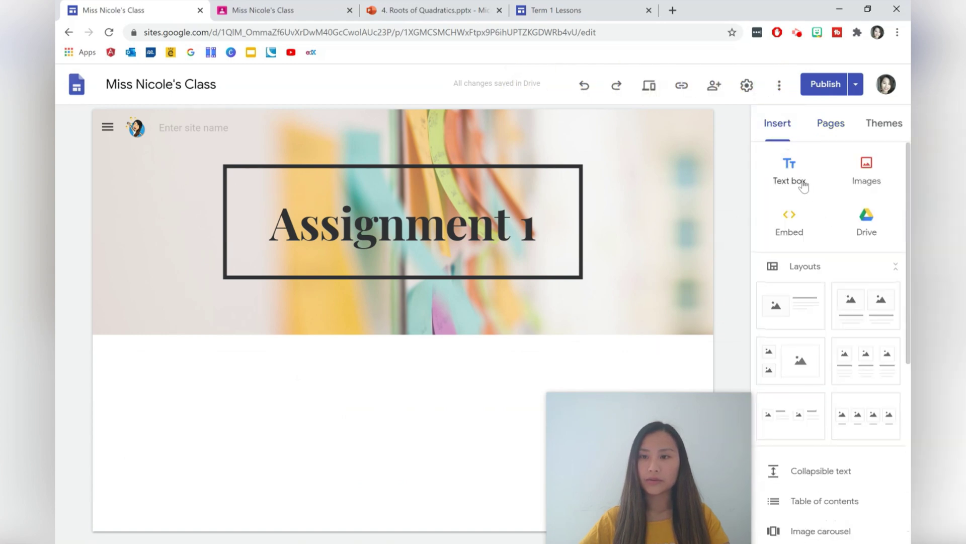
pyautogui.click(803, 187)
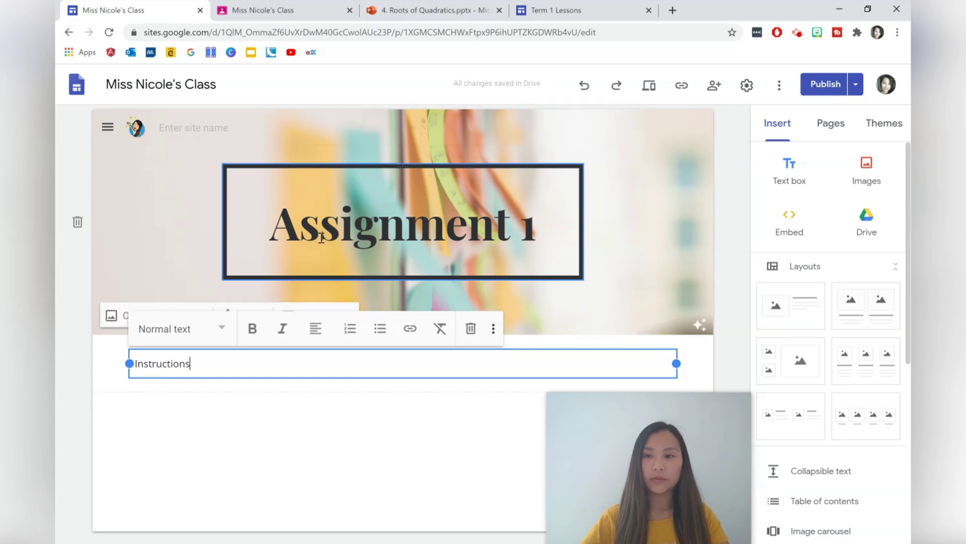
# Make an 'Instructions' title section and duplicate it as a 'Rubric' section.
pyautogui.click(220, 330)
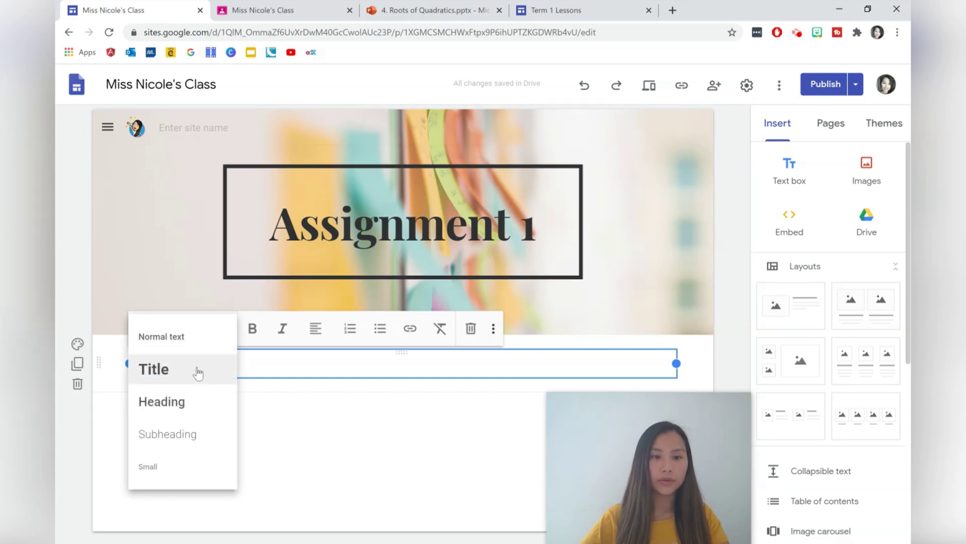
pyautogui.click(198, 369)
pyautogui.write('Instructions')
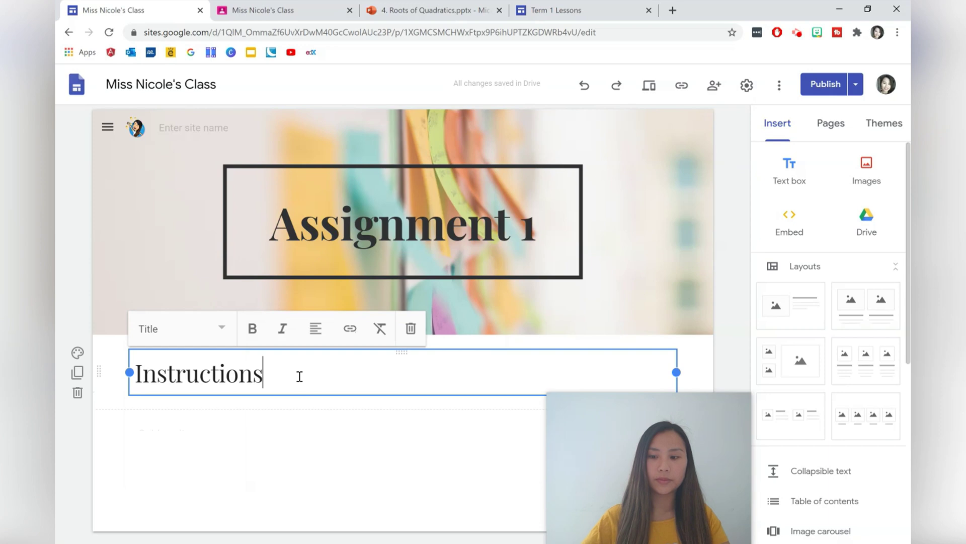
pyautogui.press('Return')
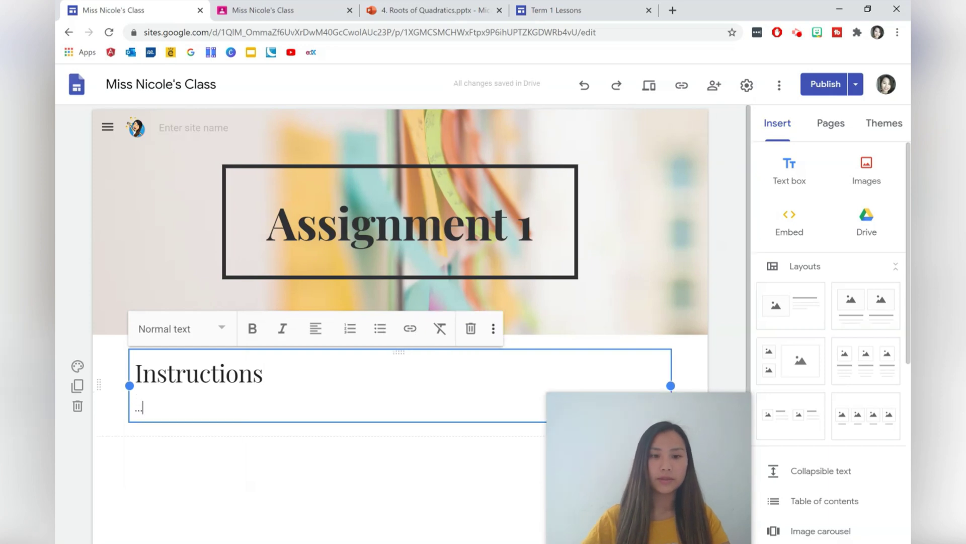
pyautogui.click(78, 386)
pyautogui.doubleClick(180, 356)
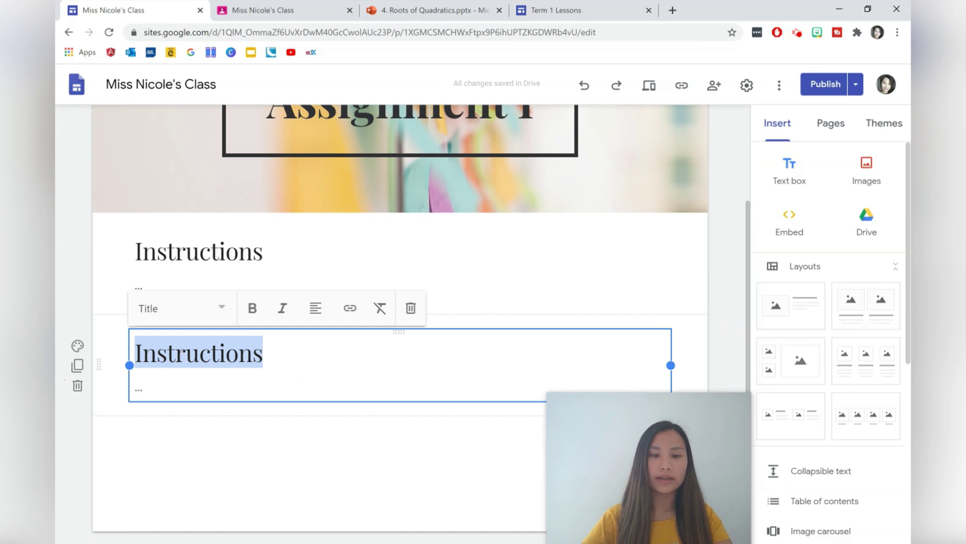
pyautogui.write('Rubric')
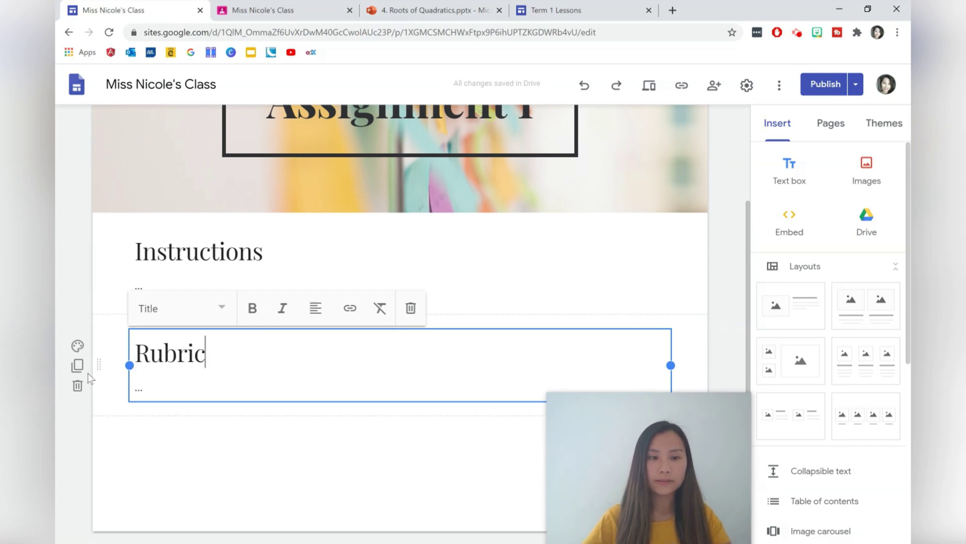
# Duplicate again as 'Submissions' with the line 'Submit your assignment by 23rd of July, 2020.'.
pyautogui.click(77, 366)
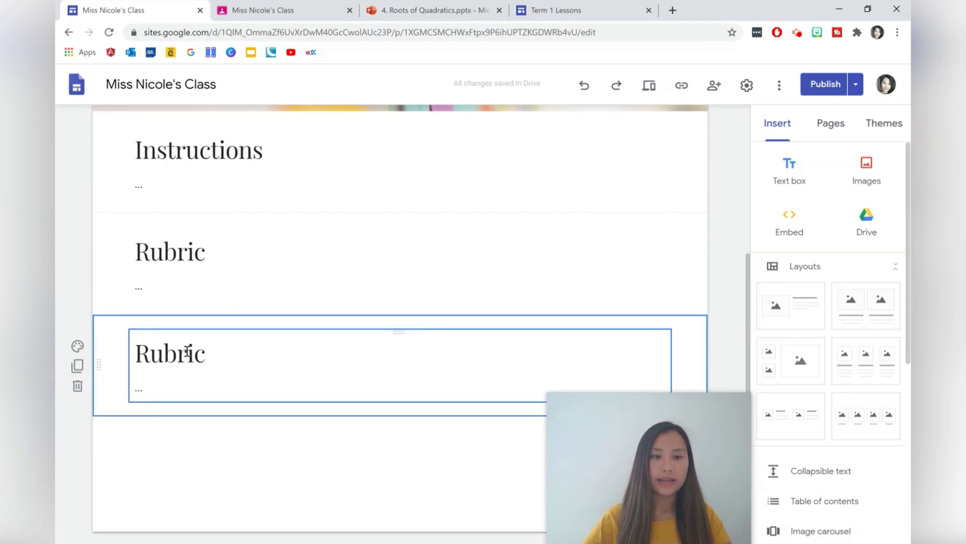
pyautogui.doubleClick(187, 352)
pyautogui.write('Sub')
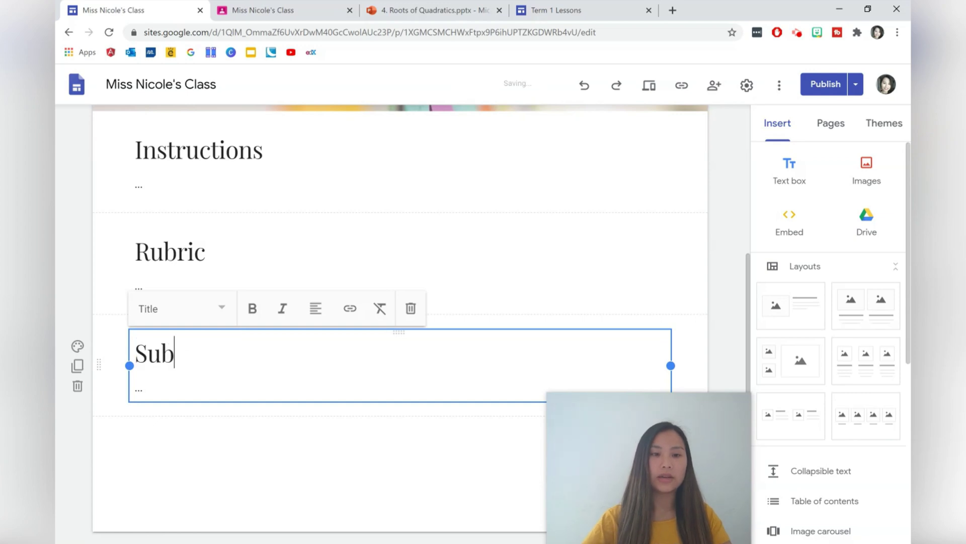
pyautogui.write('missions')
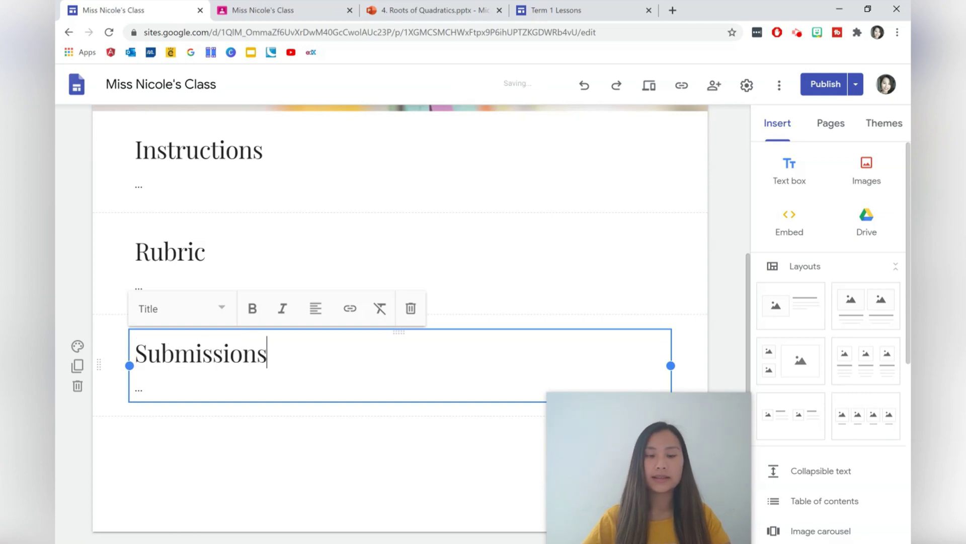
pyautogui.click(234, 380)
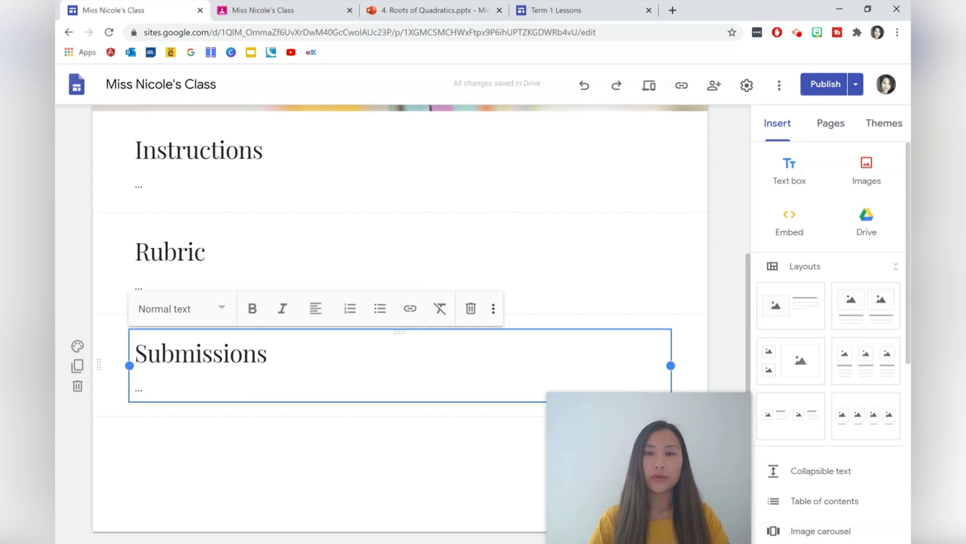
pyautogui.press('BackSpace')
pyautogui.press('BackSpace')
pyautogui.press('BackSpace')
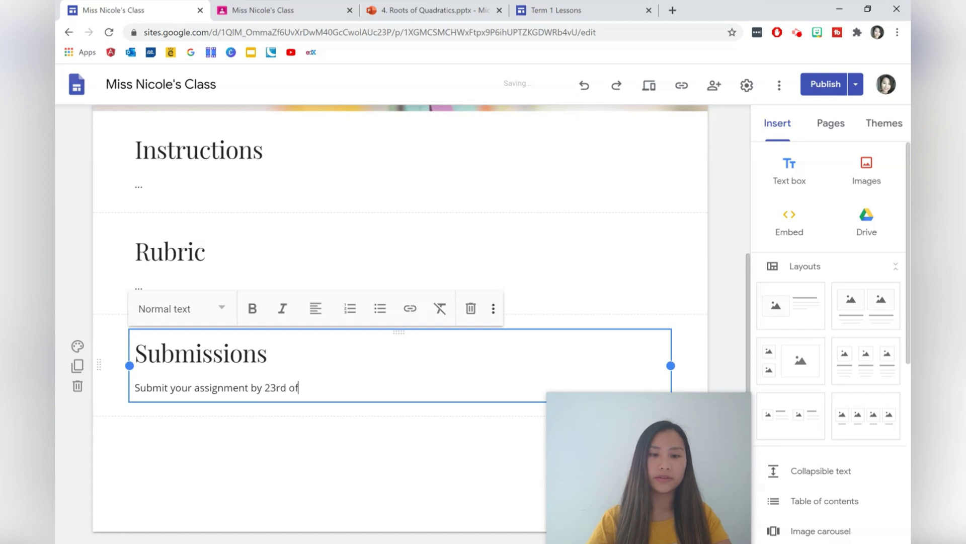
pyautogui.write('Submit your assignment by 23rd of July, 2020.')
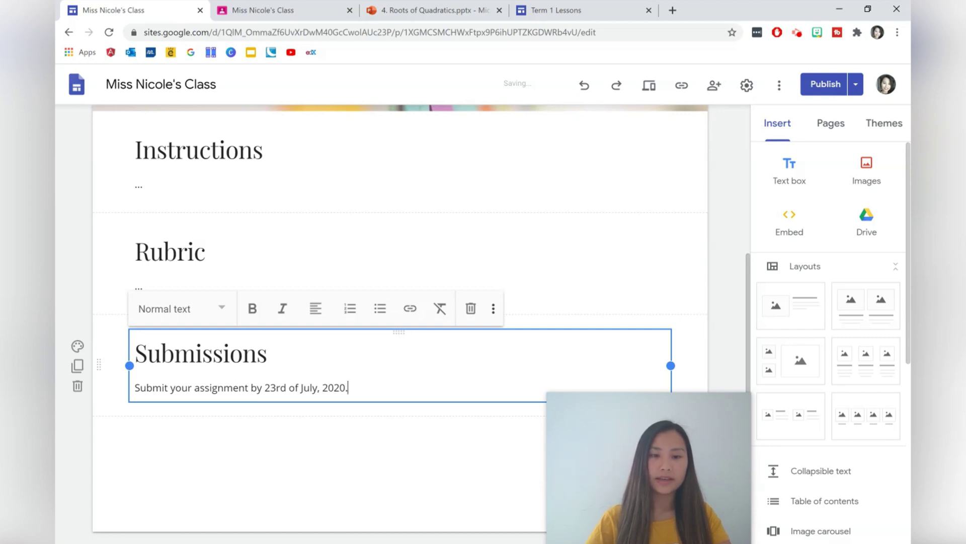
pyautogui.press('Return')
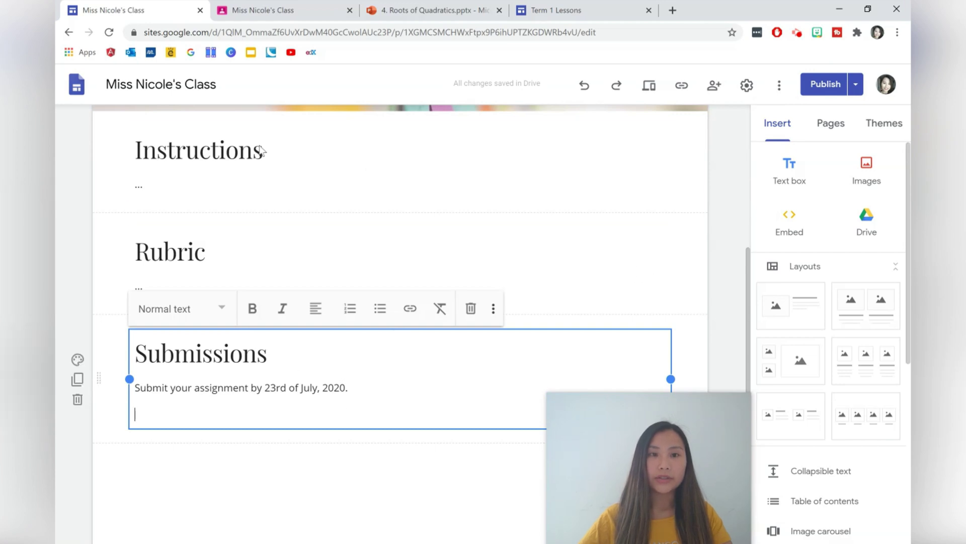
pyautogui.click(269, 14)
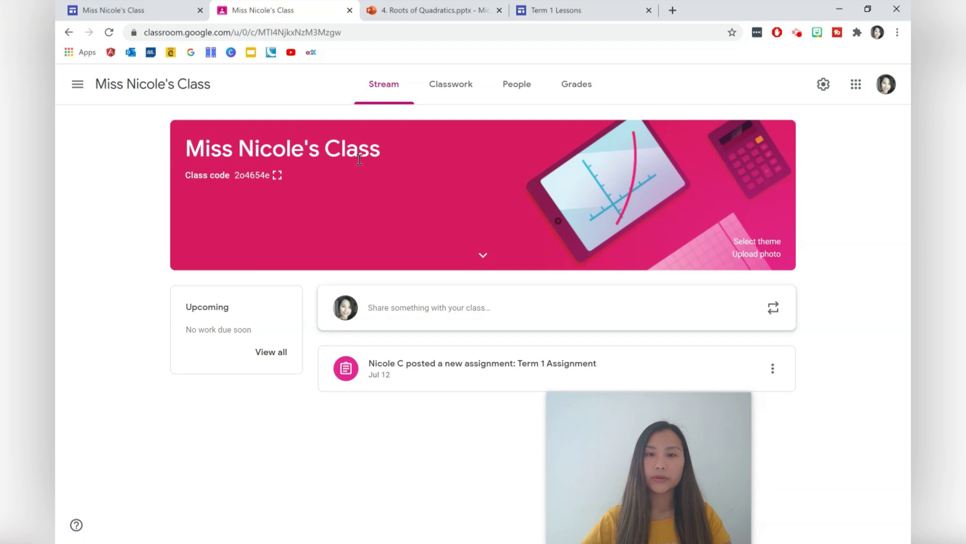
# Copy the Term 1 Assignment link from the Classwork list and return to the site editor.
pyautogui.click(453, 96)
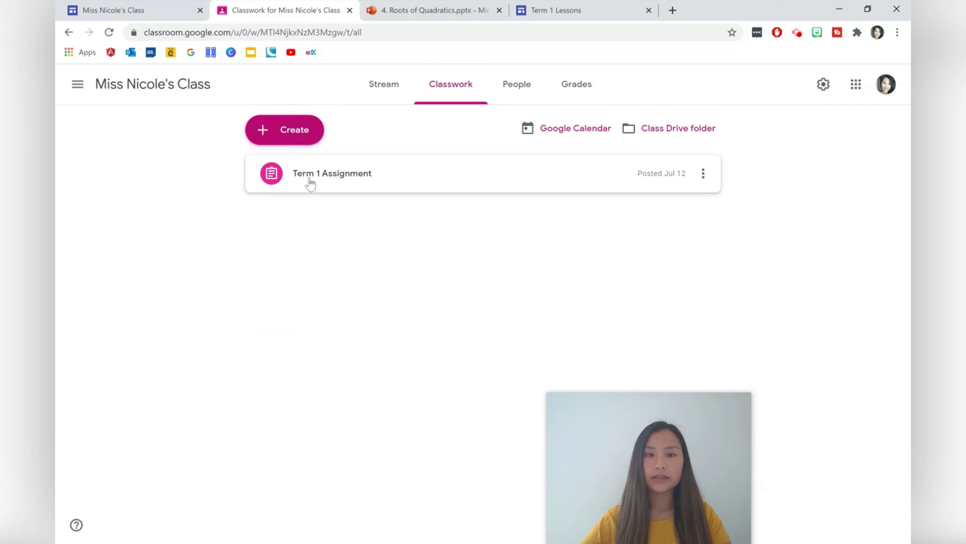
pyautogui.click(704, 176)
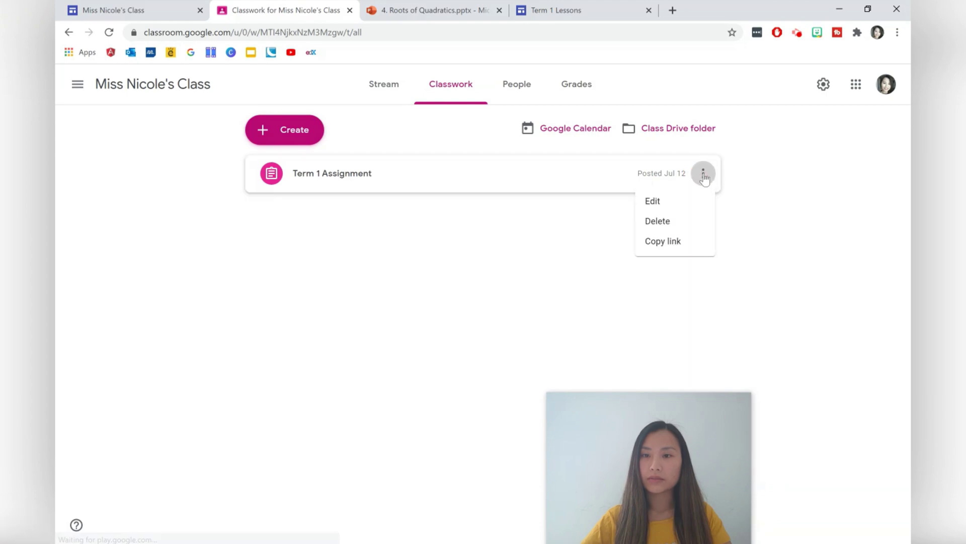
pyautogui.click(675, 248)
pyautogui.click(126, 10)
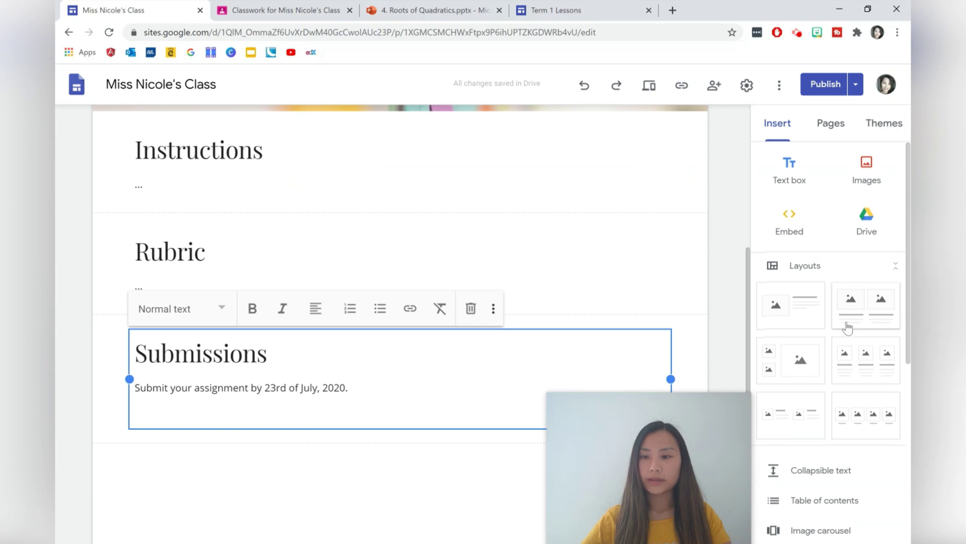
# Insert a widened, centred 'Click here to upload your assignment.' button with the Classroom assignment link.
pyautogui.scroll(-4, 847, 352)
pyautogui.click(806, 373)
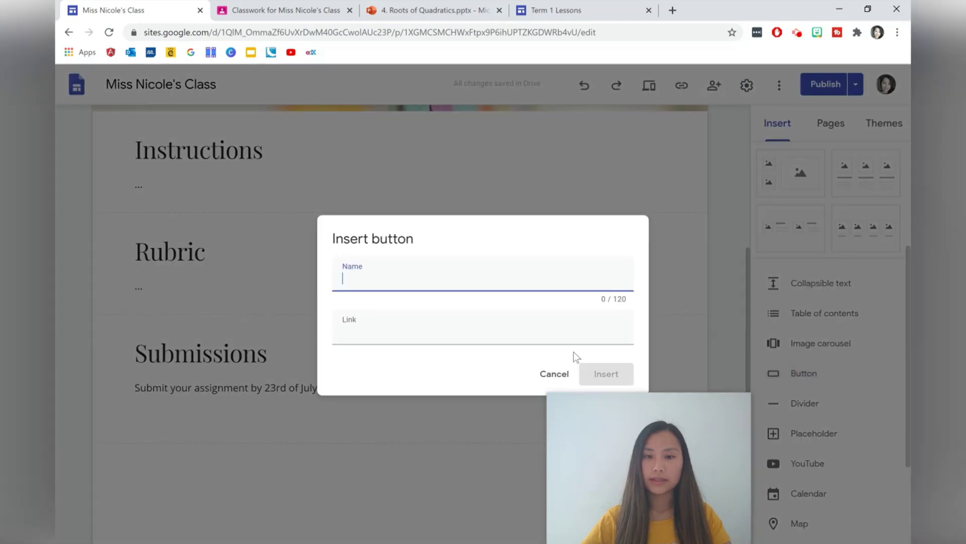
pyautogui.write('Click')
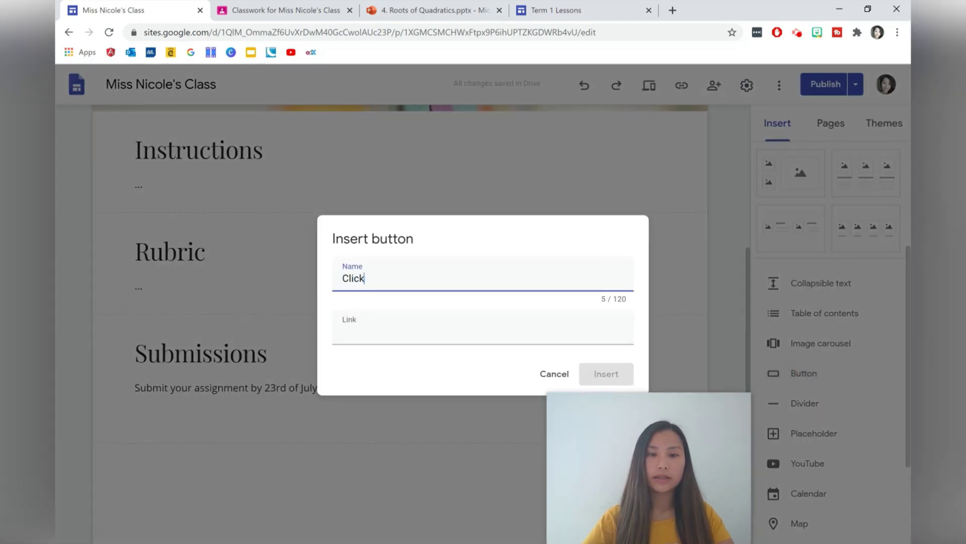
pyautogui.write(' here to upload your')
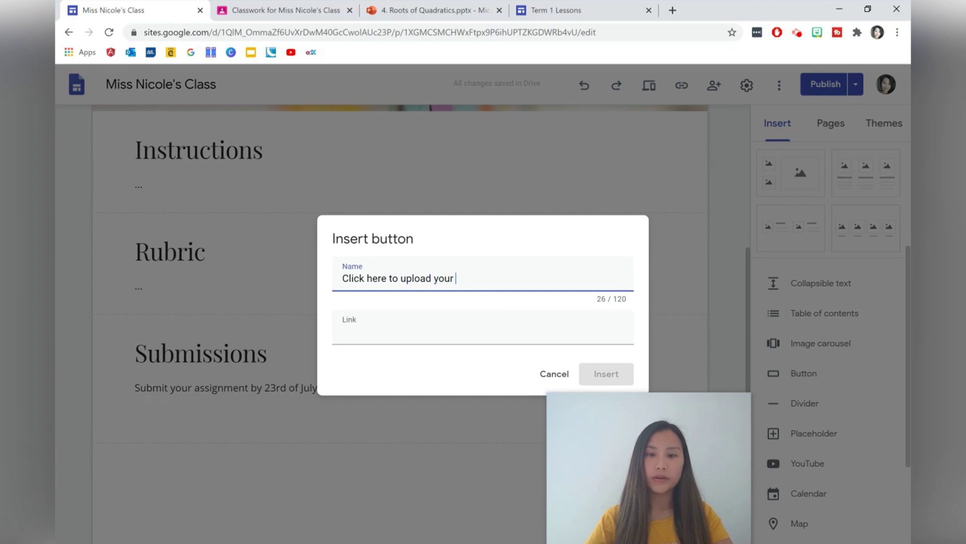
pyautogui.write(' assignment')
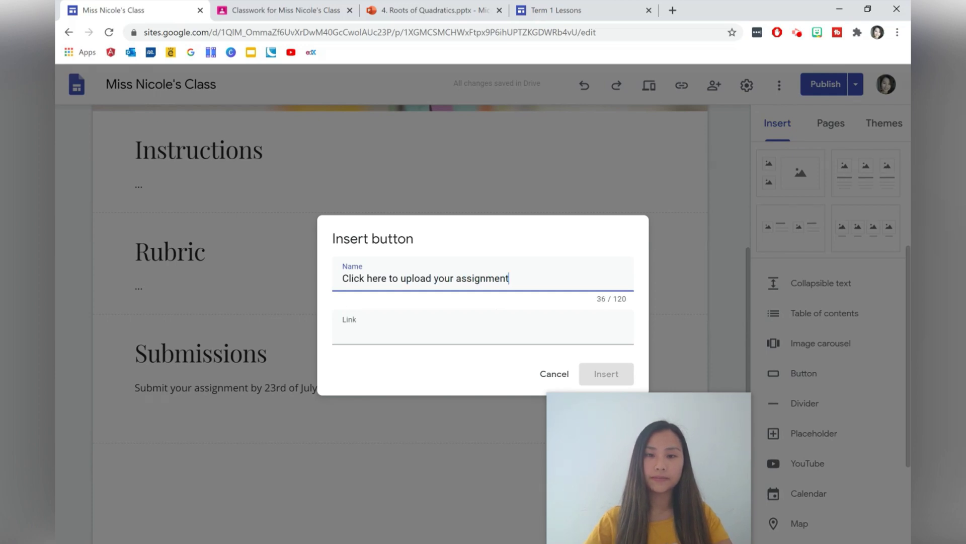
pyautogui.write('.')
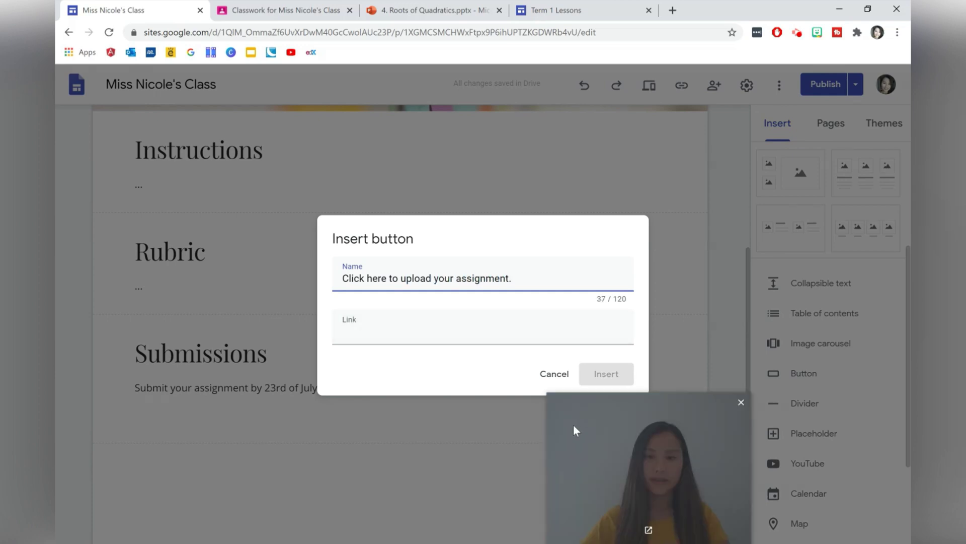
pyautogui.click(526, 328)
pyautogui.hotkey('ctrl', 'v')
pyautogui.click(606, 373)
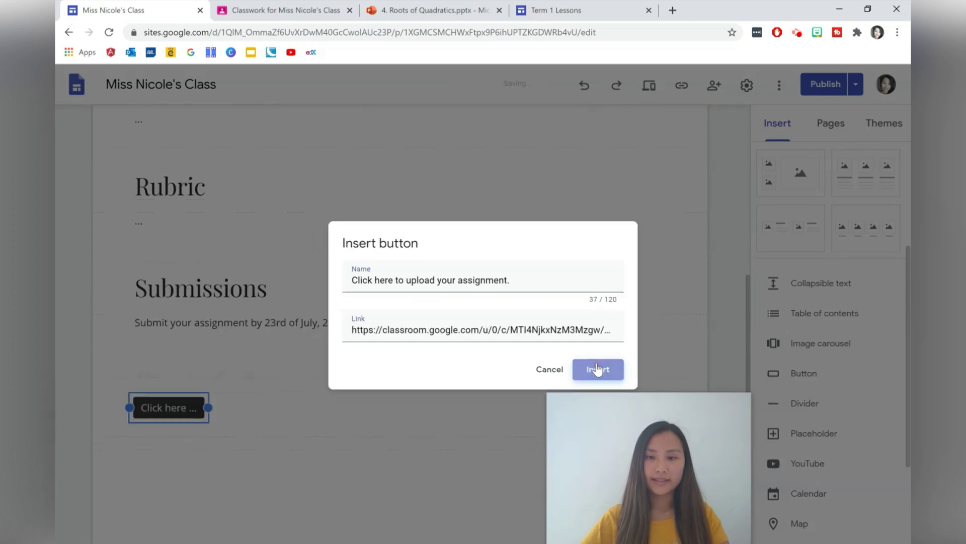
pyautogui.moveTo(210, 386); pyautogui.dragTo(380, 387)
pyautogui.moveTo(296, 384); pyautogui.dragTo(425, 396)
pyautogui.click(404, 453)
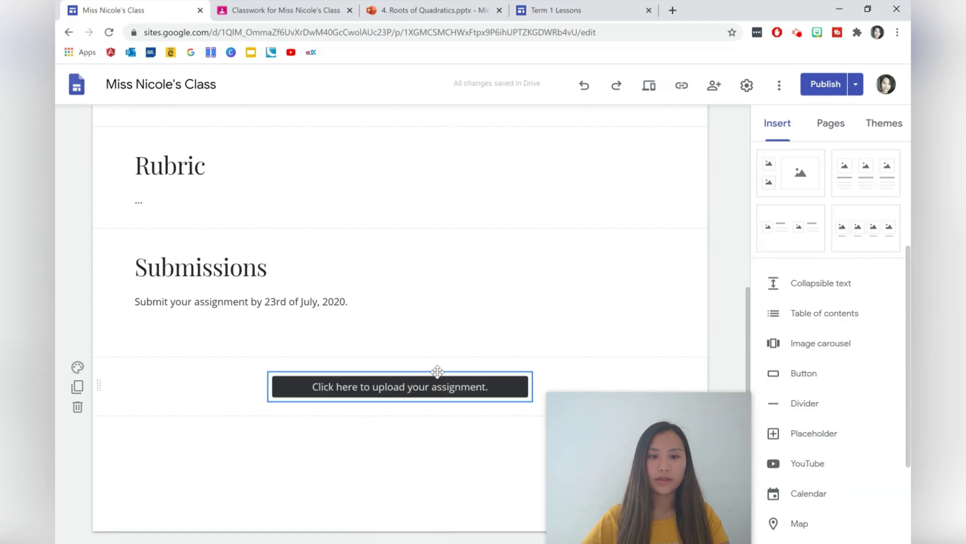
pyautogui.scroll(3, 445, 360)
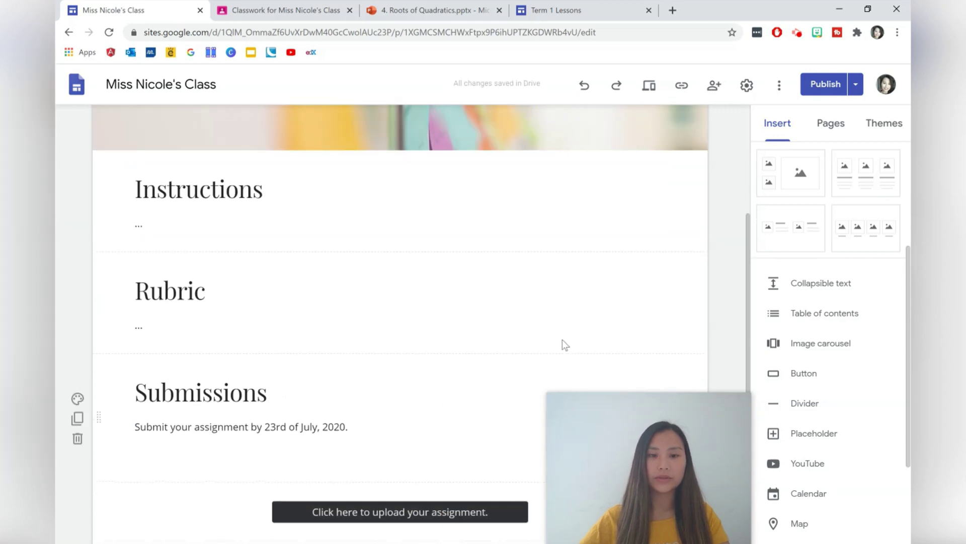
# Give the Submissions section the dark Emphasis 2 background.
pyautogui.click(78, 398)
pyautogui.click(130, 473)
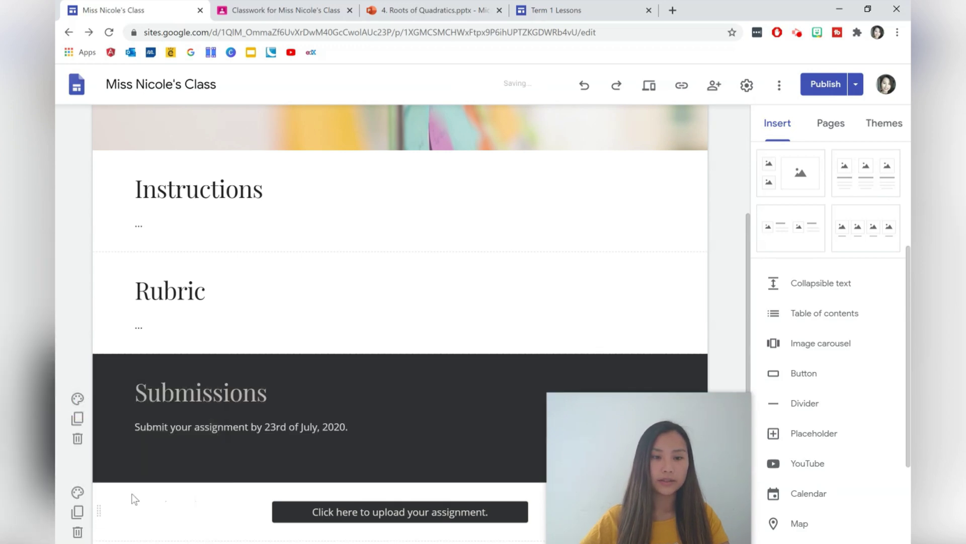
pyautogui.click(128, 502)
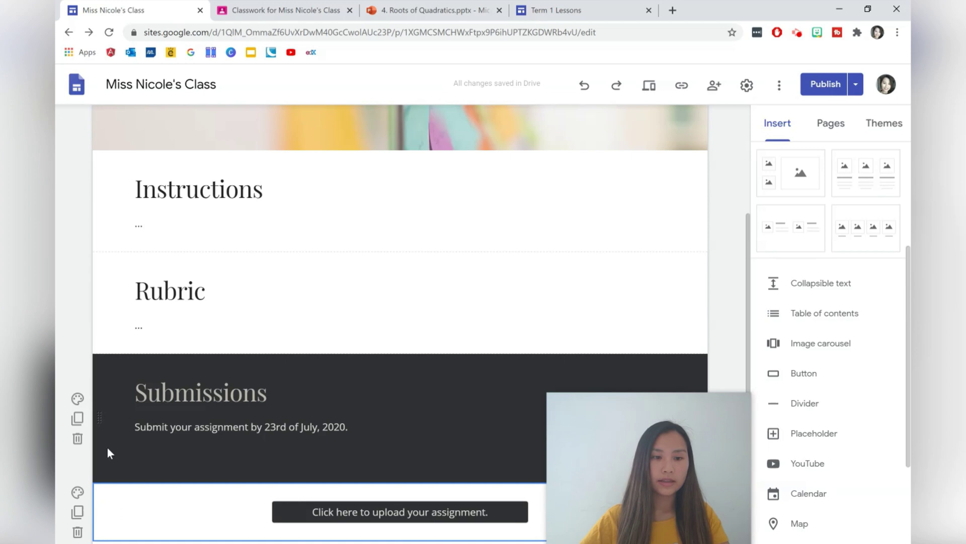
pyautogui.click(79, 399)
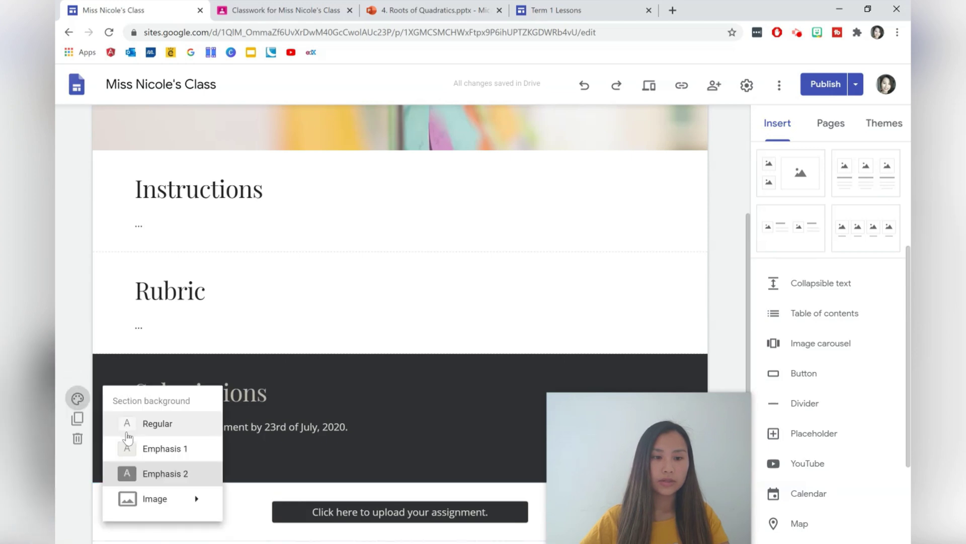
pyautogui.click(154, 448)
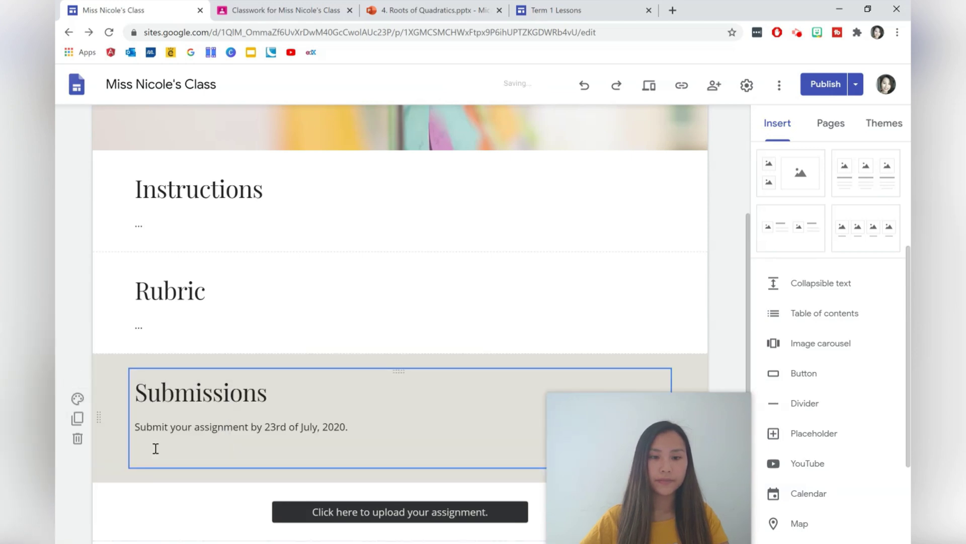
pyautogui.click(78, 399)
pyautogui.click(151, 472)
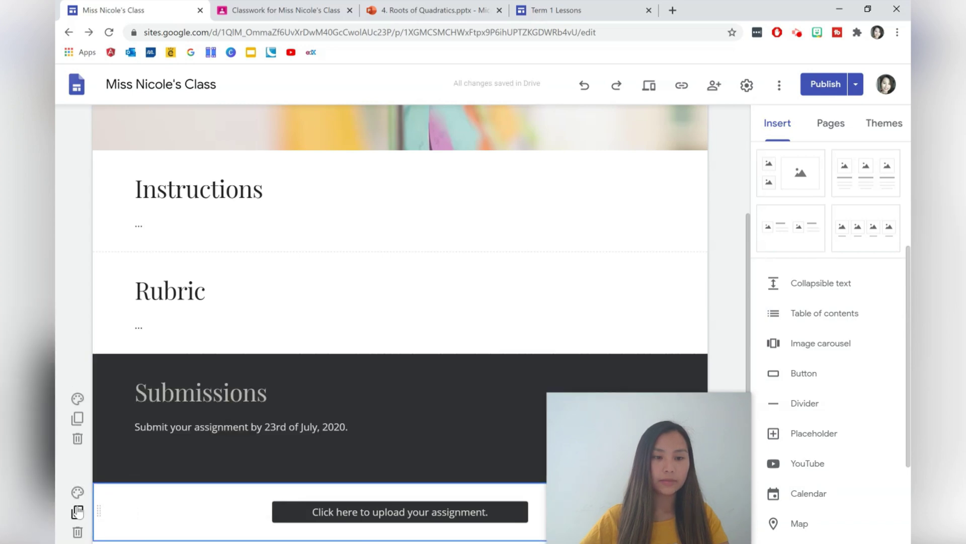
# Move the upload button into Submissions below the deadline text and widen it.
pyautogui.moveTo(395, 513); pyautogui.dragTo(540, 411)
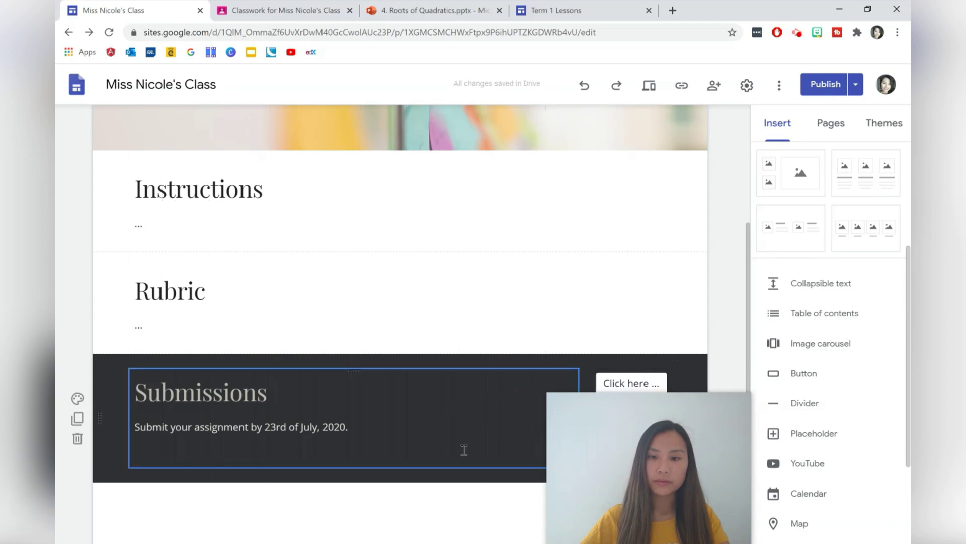
pyautogui.moveTo(591, 318); pyautogui.dragTo(425, 316)
pyautogui.click(521, 388)
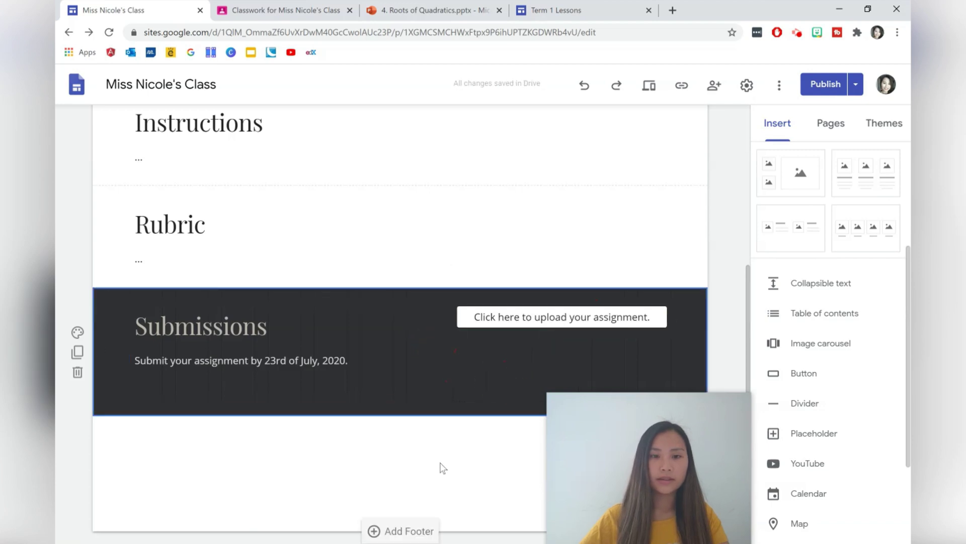
pyautogui.moveTo(595, 320); pyautogui.dragTo(280, 379)
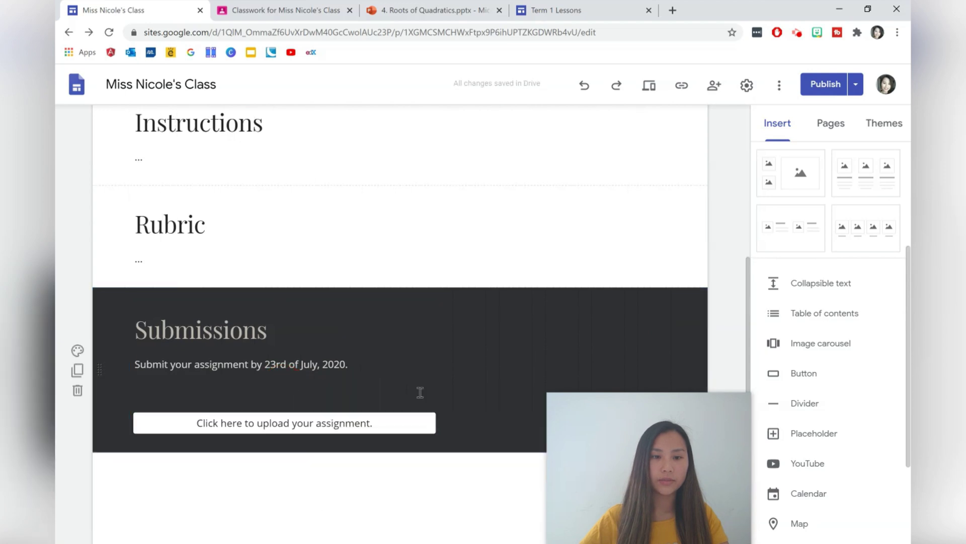
pyautogui.scroll(5, 675, 256)
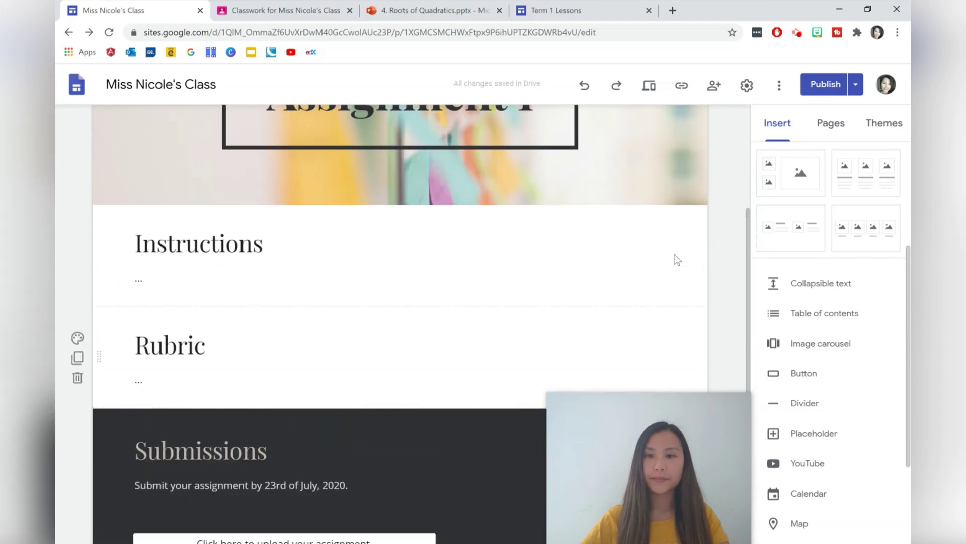
pyautogui.scroll(-3, 830, 175)
# Create a 'Field Trip' page and add an image-and-text layout to it.
pyautogui.click(831, 123)
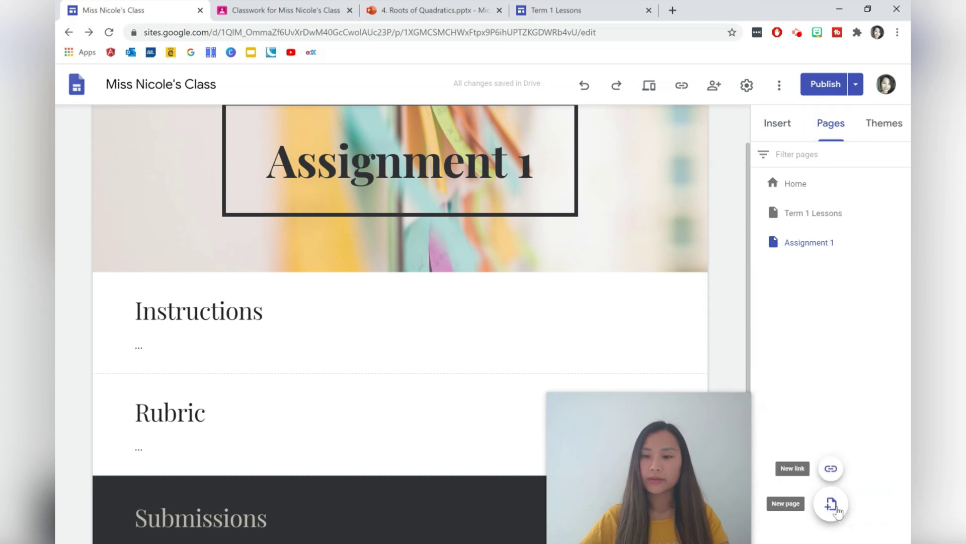
pyautogui.click(831, 504)
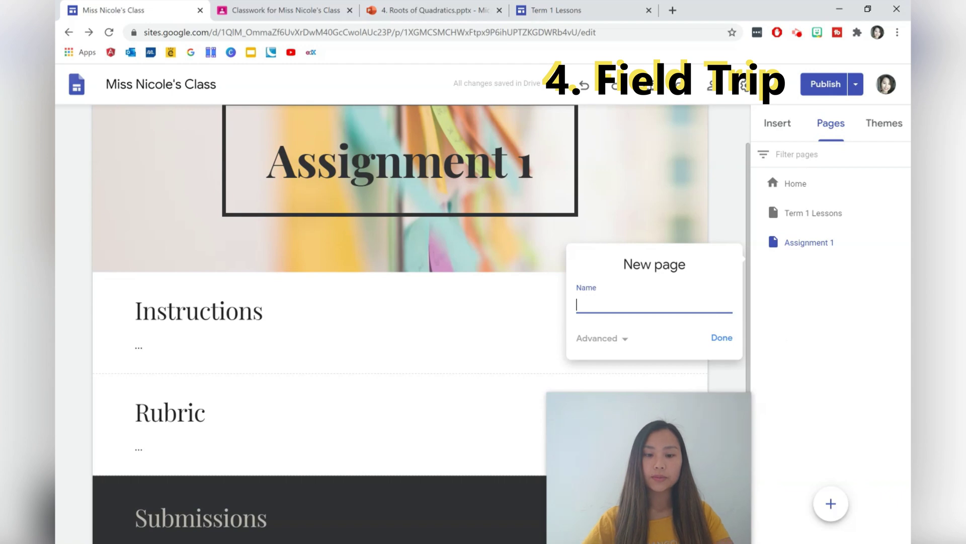
pyautogui.write('Field')
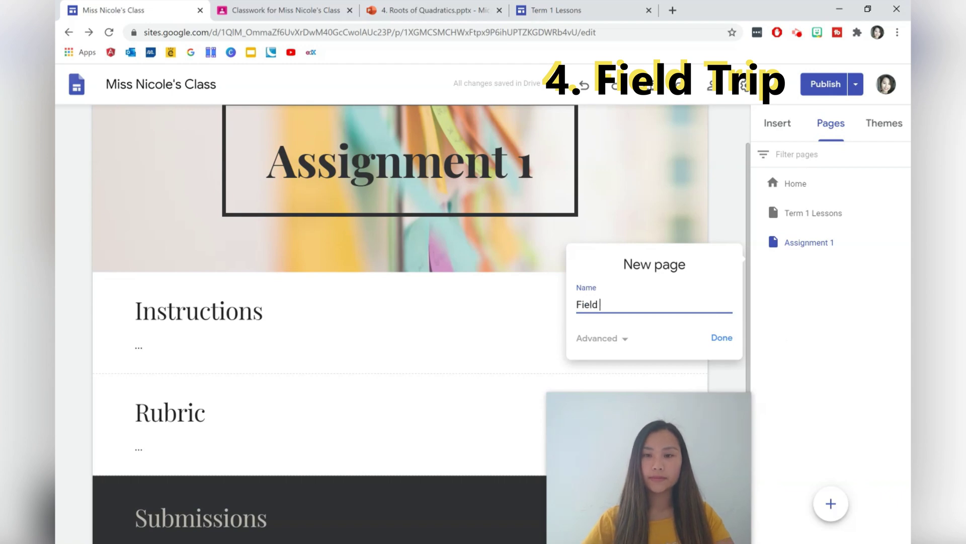
pyautogui.write(' Trip')
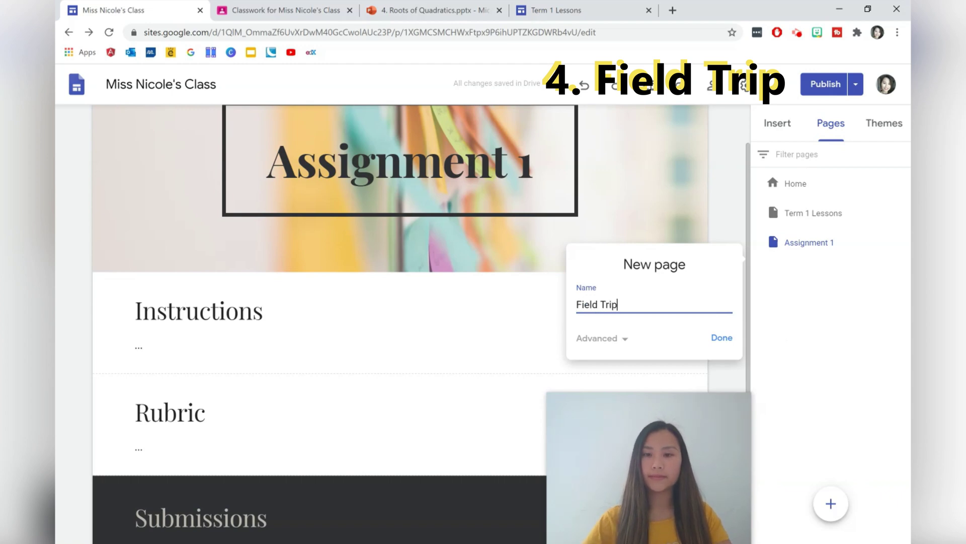
pyautogui.click(722, 339)
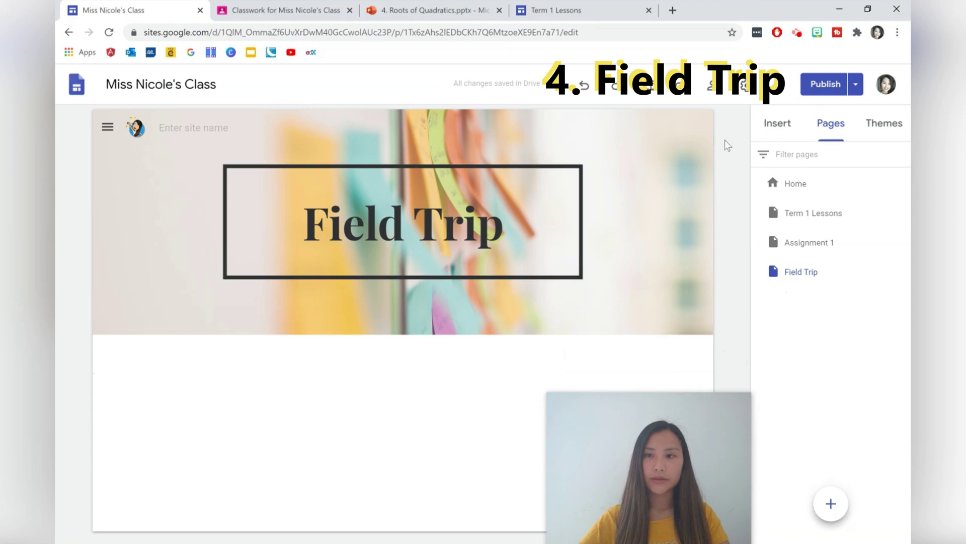
pyautogui.click(776, 132)
pyautogui.scroll(6, 786, 168)
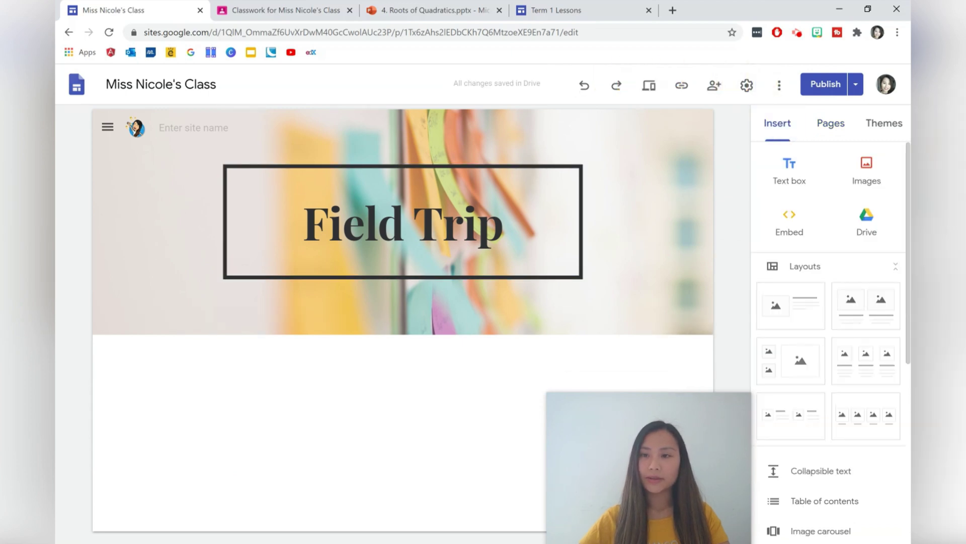
pyautogui.click(808, 304)
# Title the layout 'Field Trip' and put a placeholder '.' in its body text.
pyautogui.click(509, 300)
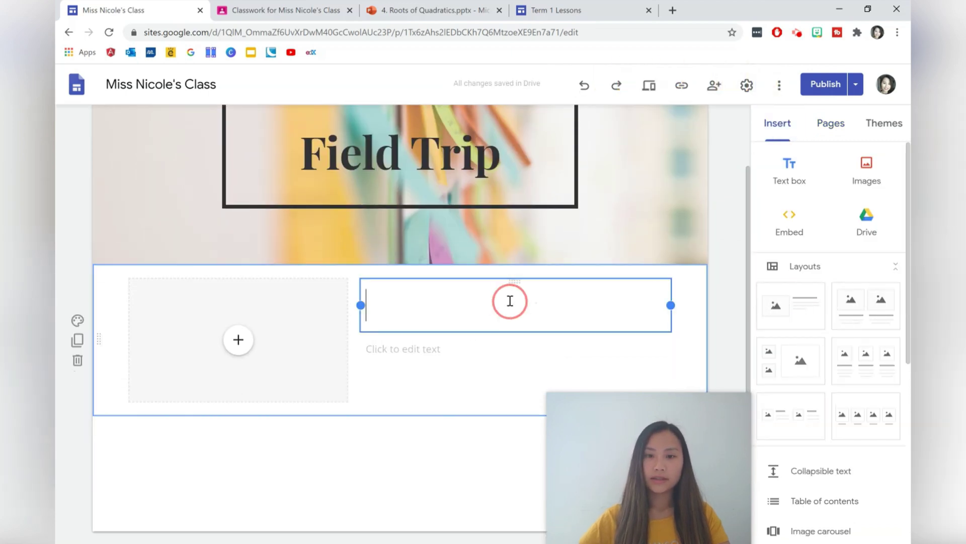
pyautogui.write('Field ')
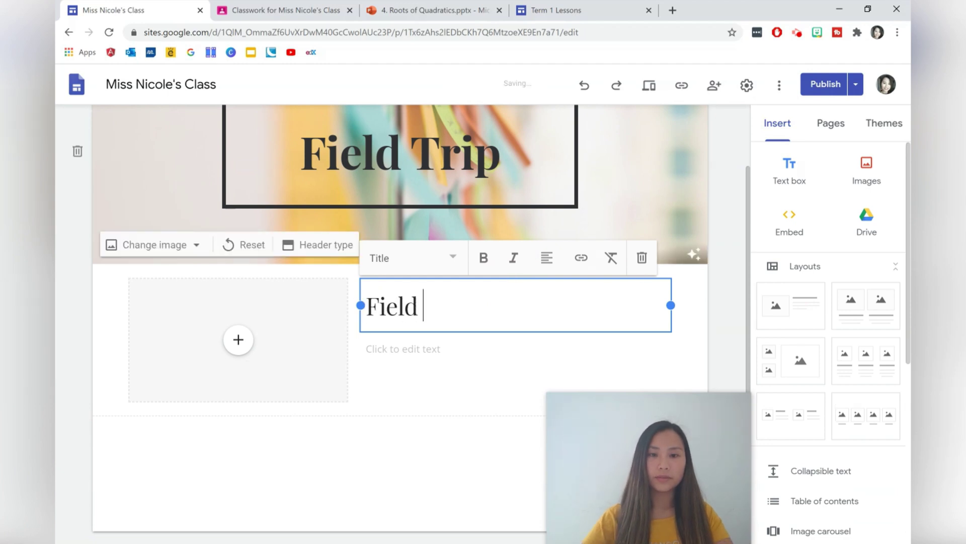
pyautogui.write('Trip')
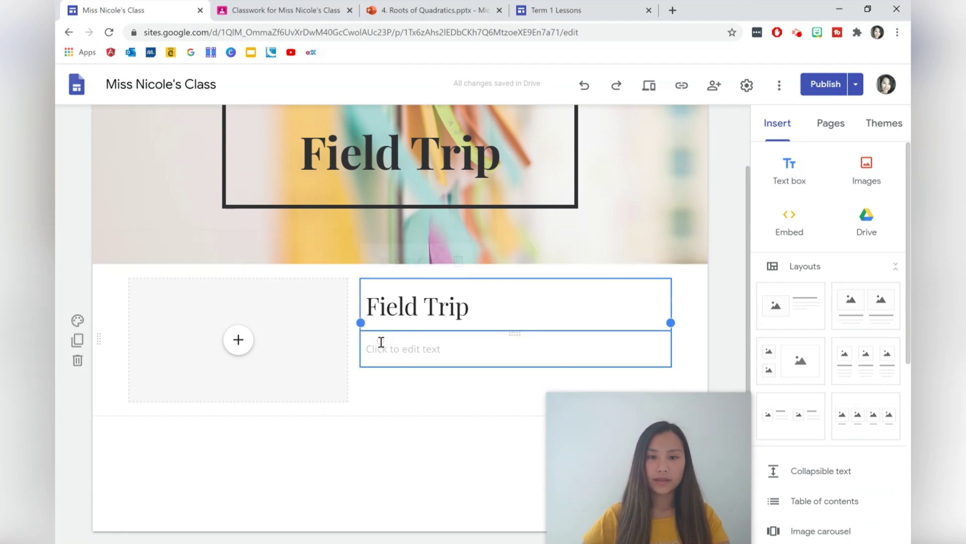
pyautogui.click(386, 352)
pyautogui.write('...')
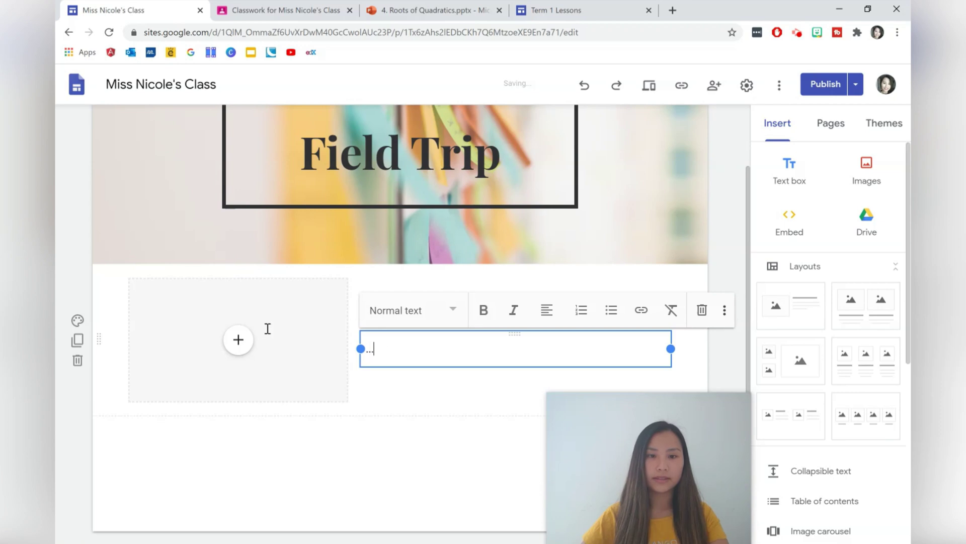
# Fill the image placeholder with the first 'field trip' image search result, then add a text box below.
pyautogui.click(248, 338)
pyautogui.click(244, 338)
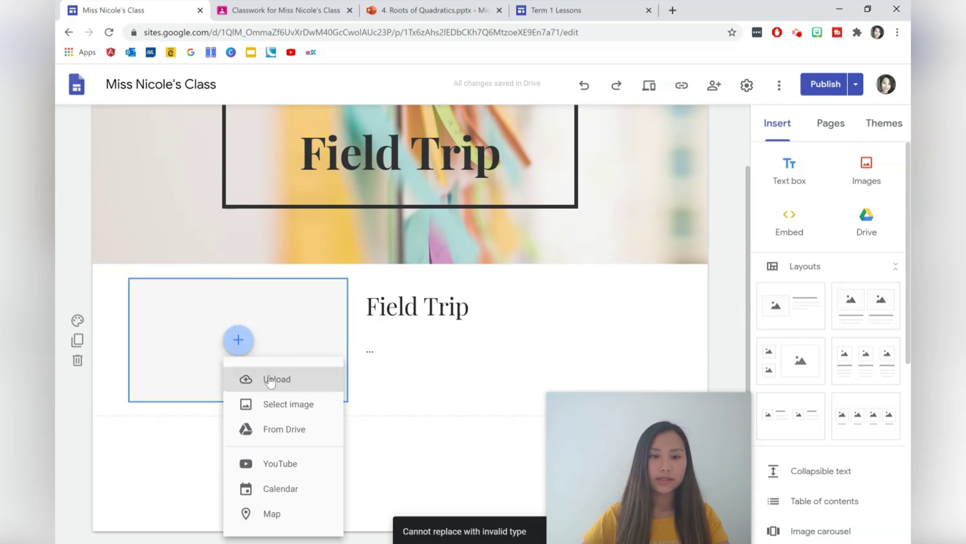
pyautogui.click(281, 404)
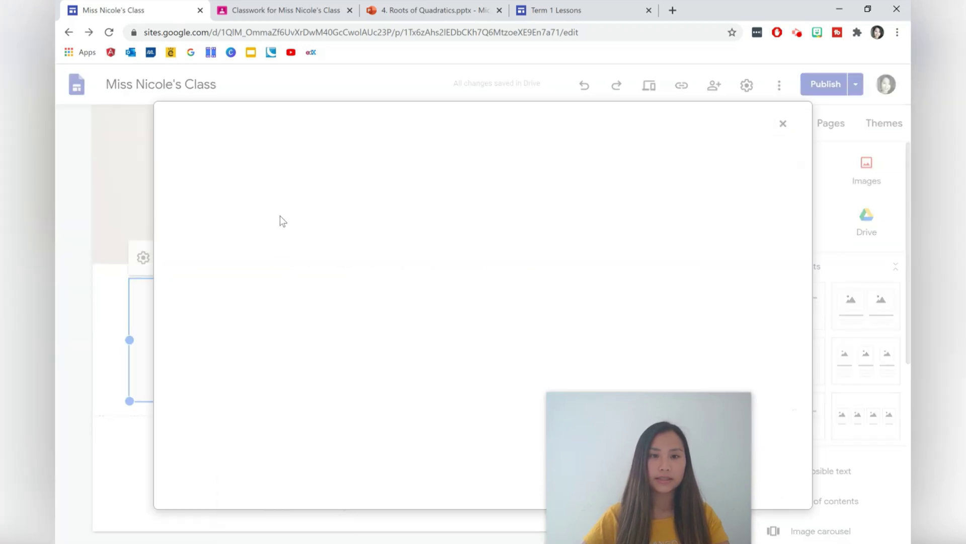
pyautogui.click(285, 158)
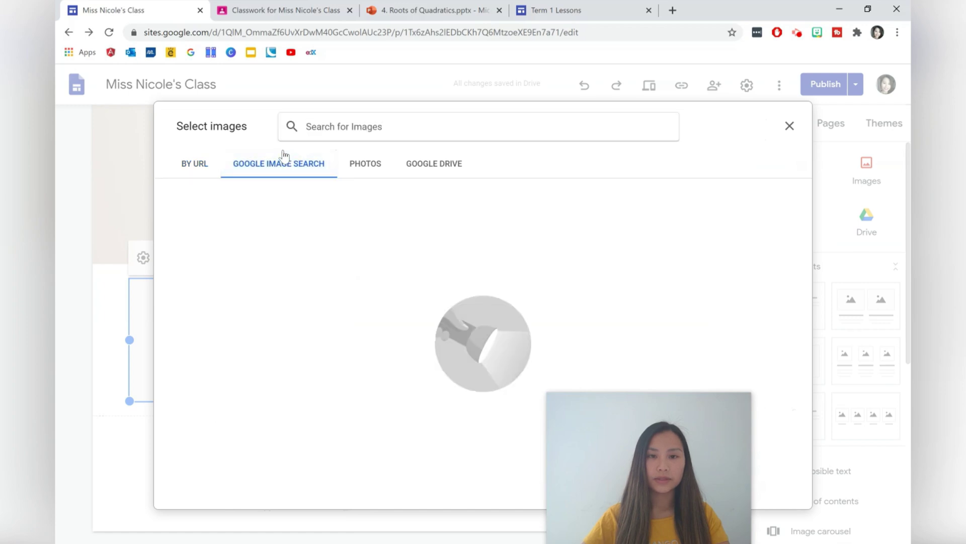
pyautogui.write('field trip')
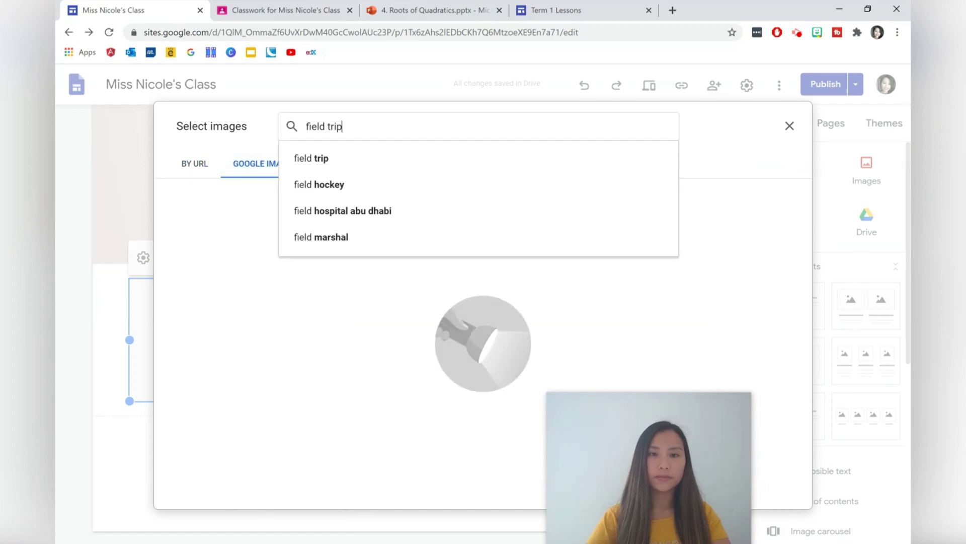
pyautogui.press('Return')
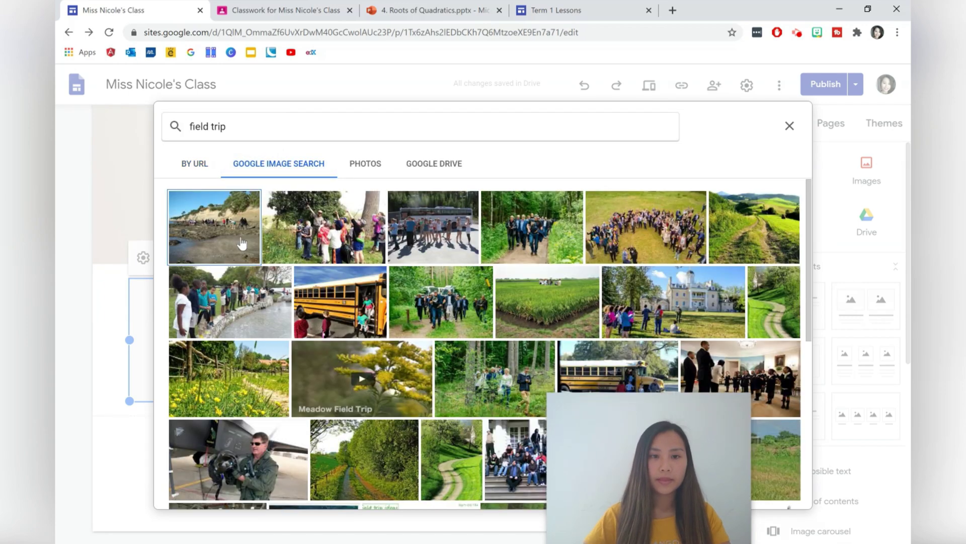
pyautogui.click(231, 238)
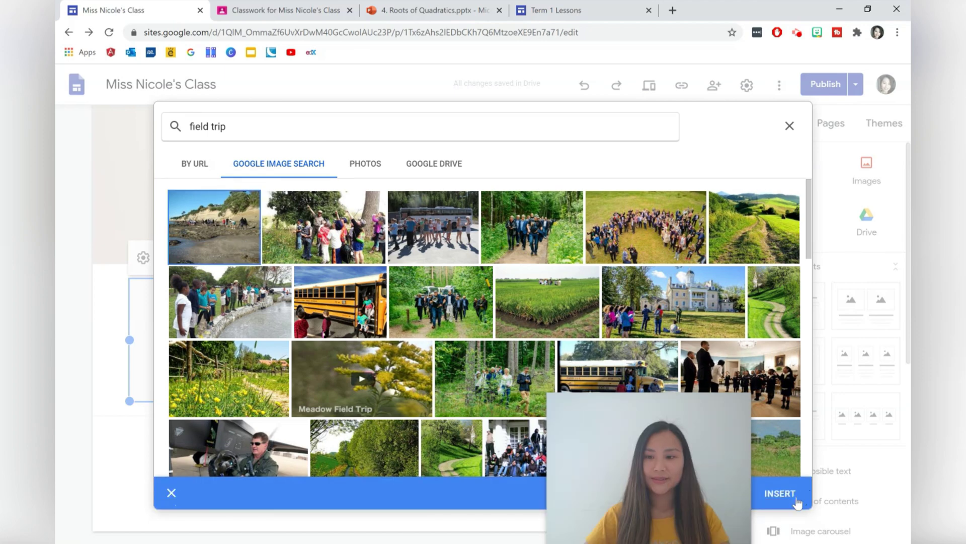
pyautogui.click(790, 500)
pyautogui.click(328, 421)
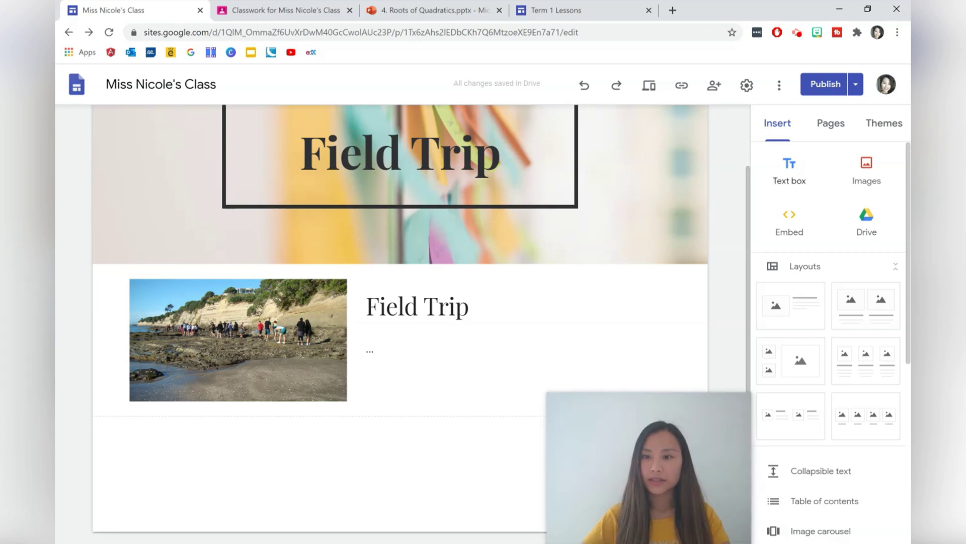
pyautogui.click(803, 177)
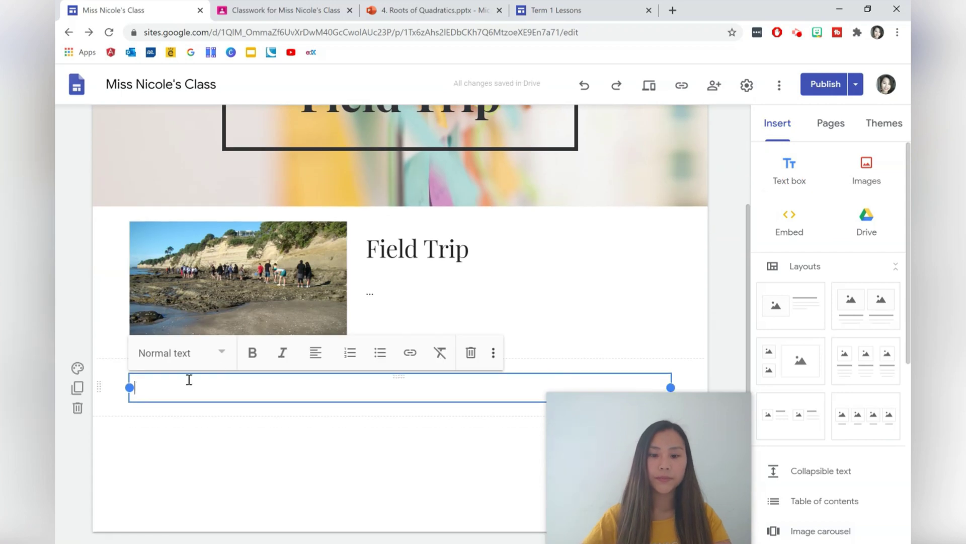
# Write a 'Permission Slip' heading in the new text box, styled as a title.
pyautogui.write('Permission Slip')
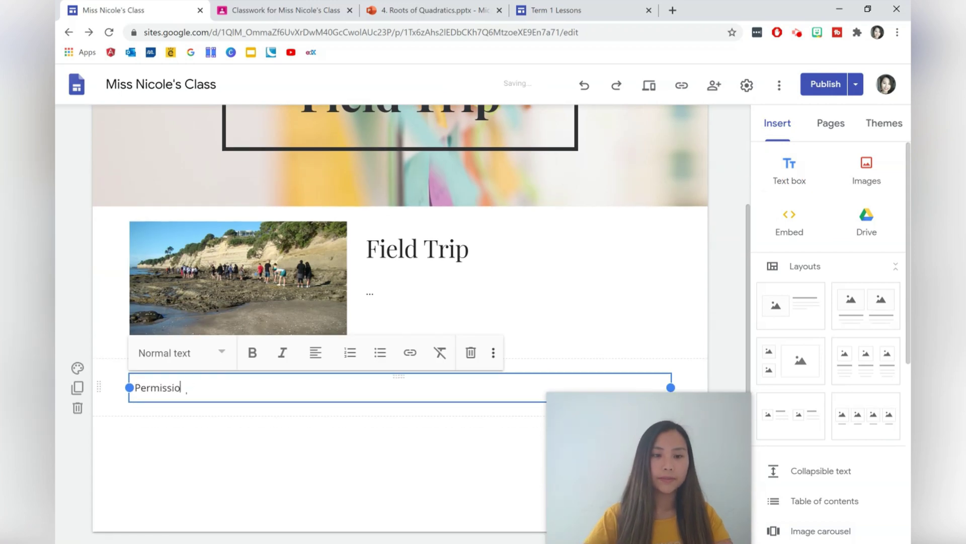
pyautogui.click(170, 350)
pyautogui.click(184, 398)
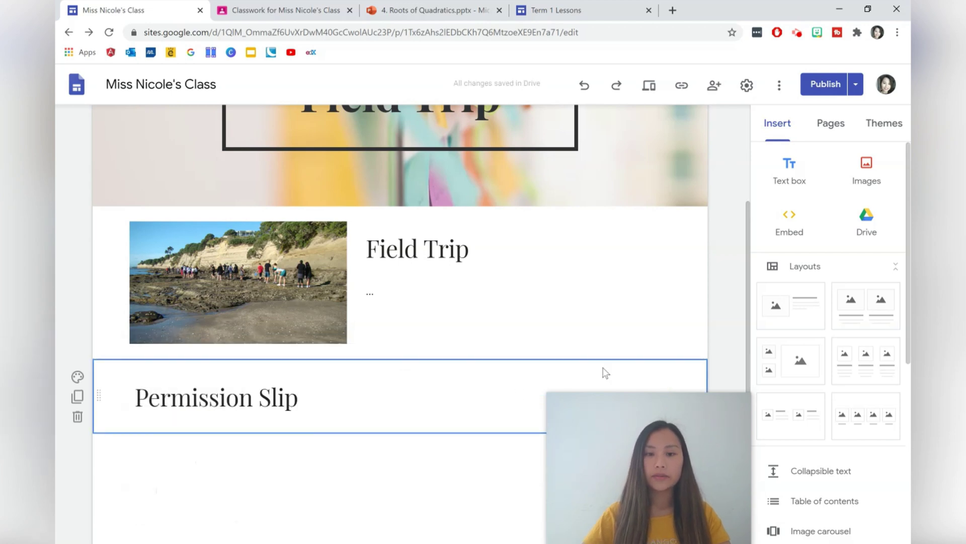
# Embed the Field Trip Permission Slip form and drag it under the heading.
pyautogui.scroll(-1, 870, 302)
pyautogui.scroll(-6, 870, 302)
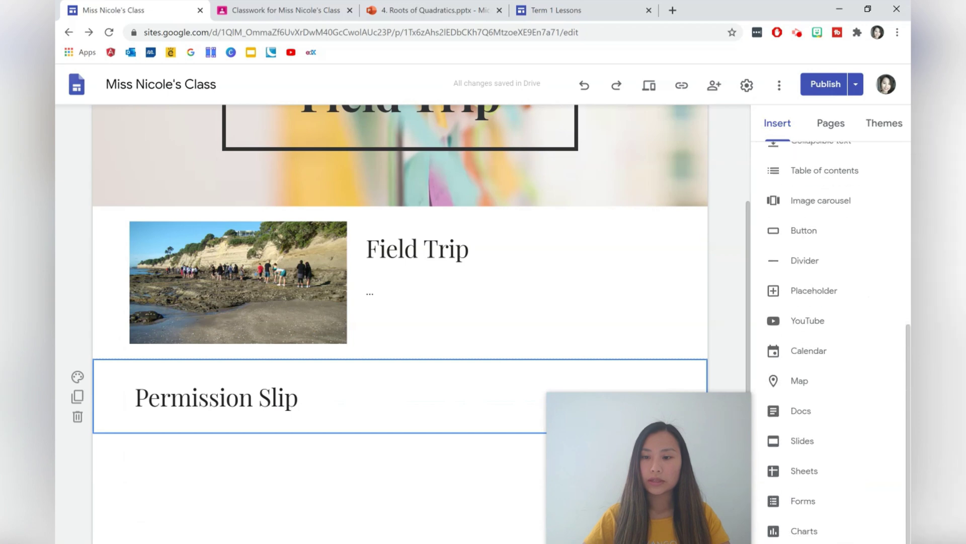
pyautogui.click(807, 500)
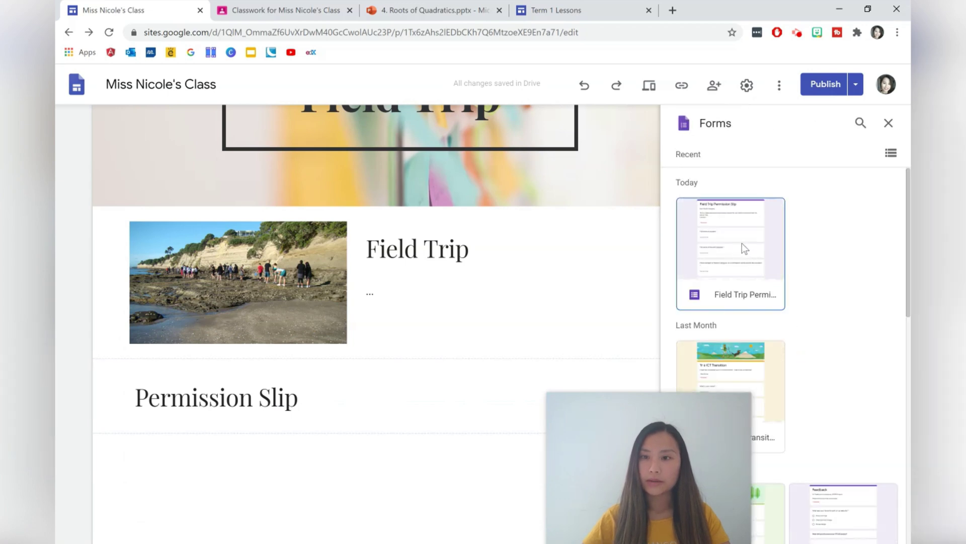
pyautogui.click(741, 240)
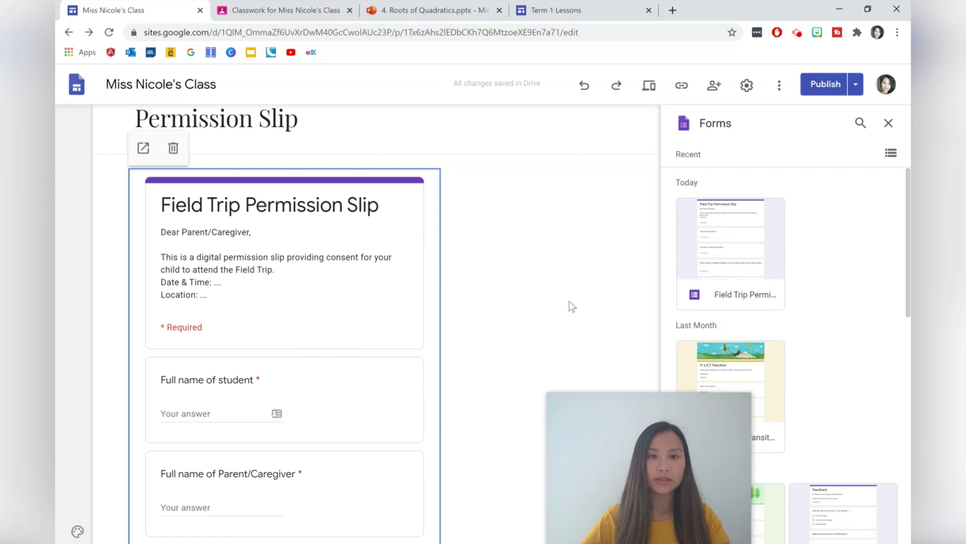
pyautogui.scroll(1, 267, 330)
pyautogui.moveTo(267, 330); pyautogui.dragTo(400, 204)
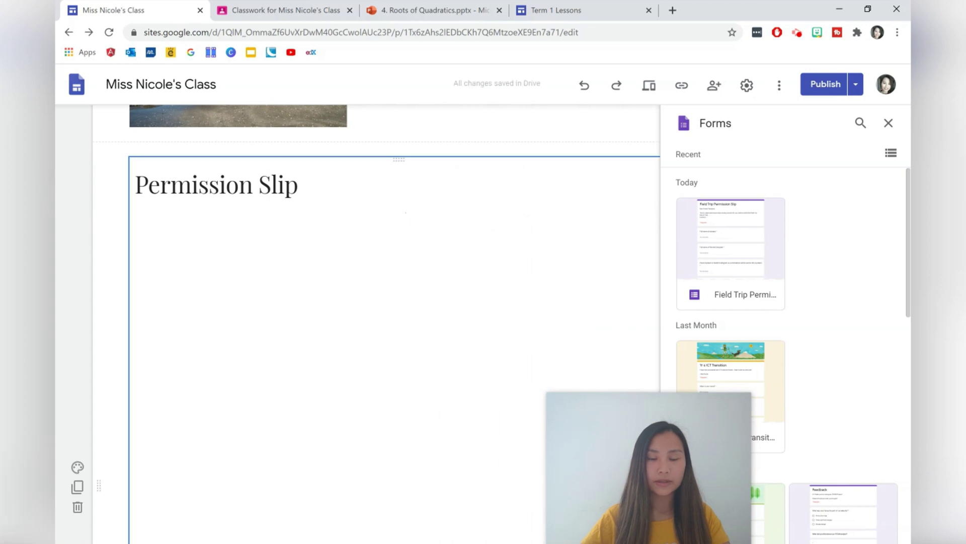
pyautogui.click(78, 468)
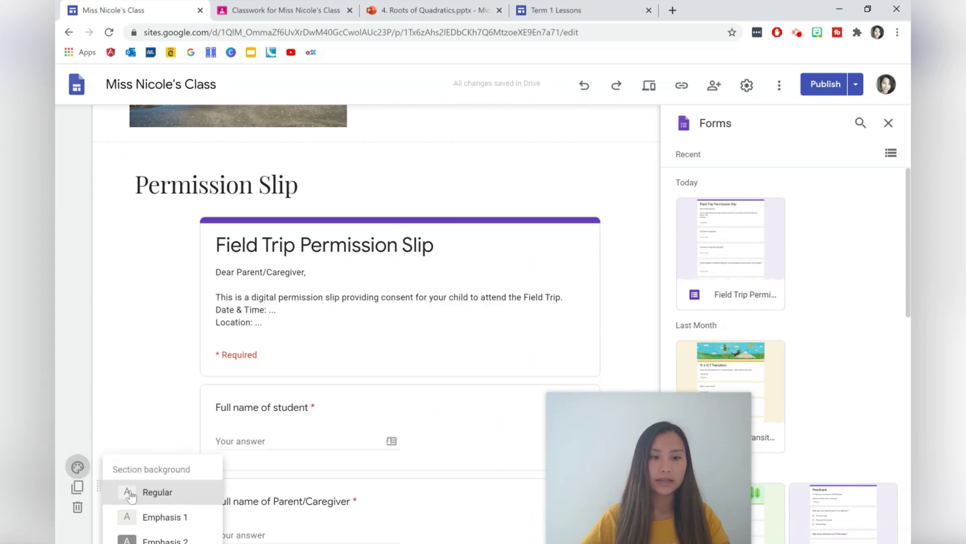
pyautogui.click(159, 521)
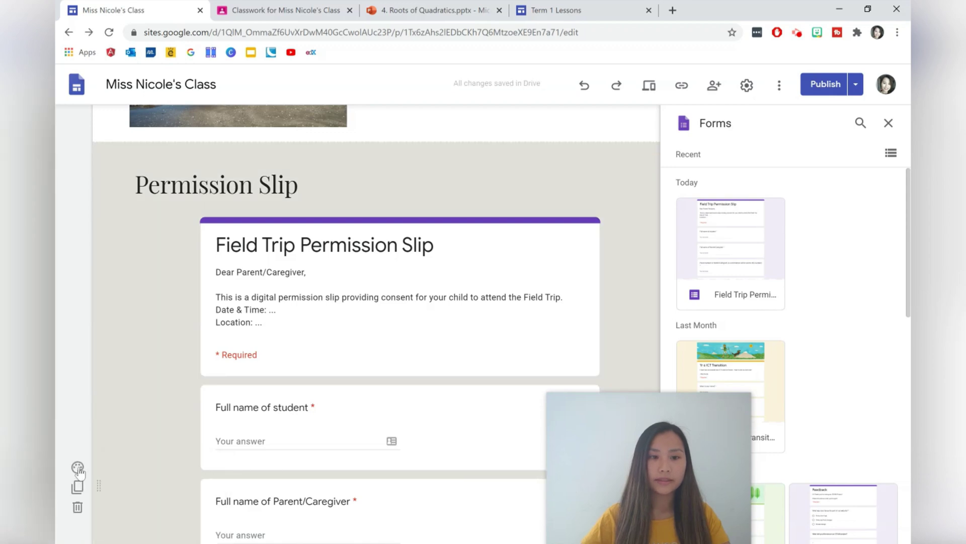
pyautogui.click(78, 468)
pyautogui.click(151, 530)
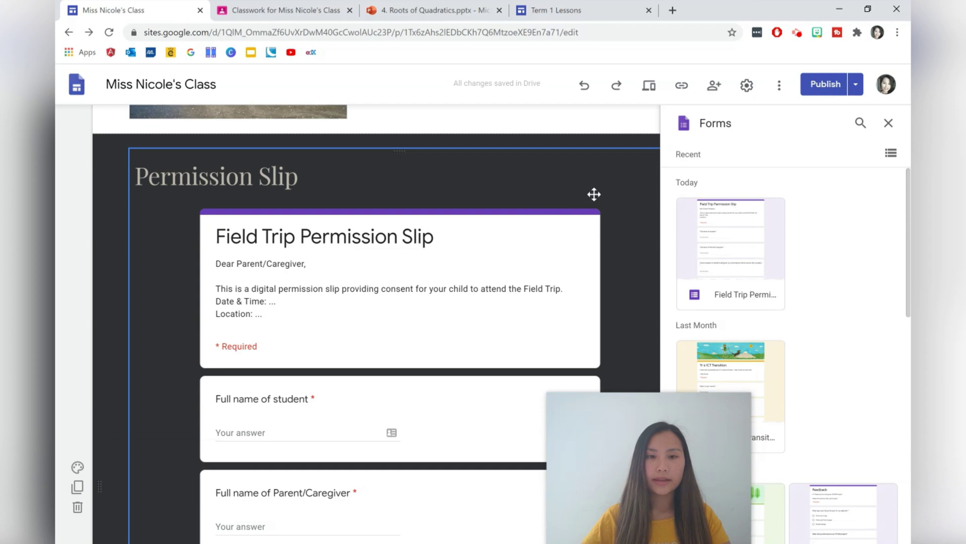
pyautogui.scroll(3, 594, 194)
pyautogui.scroll(-5, 205, 340)
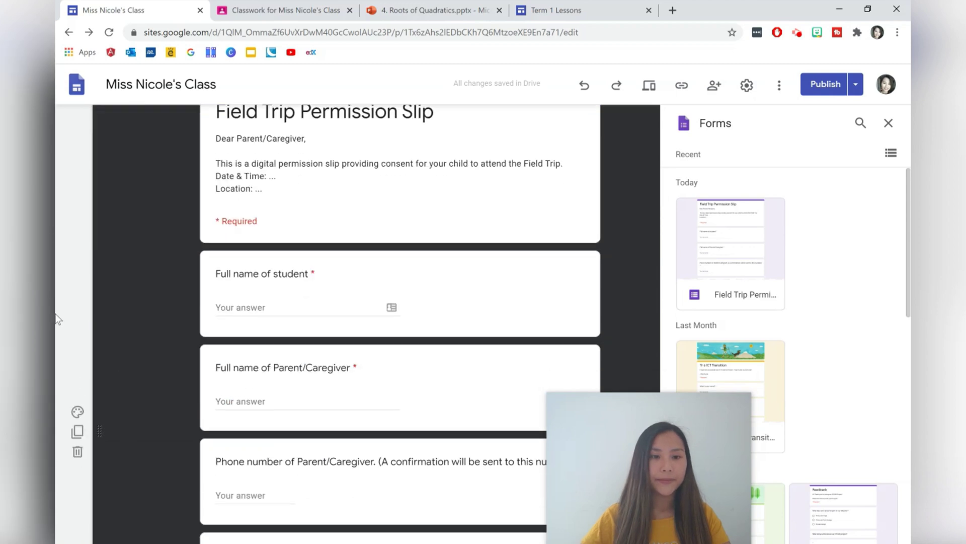
pyautogui.click(78, 413)
pyautogui.click(151, 434)
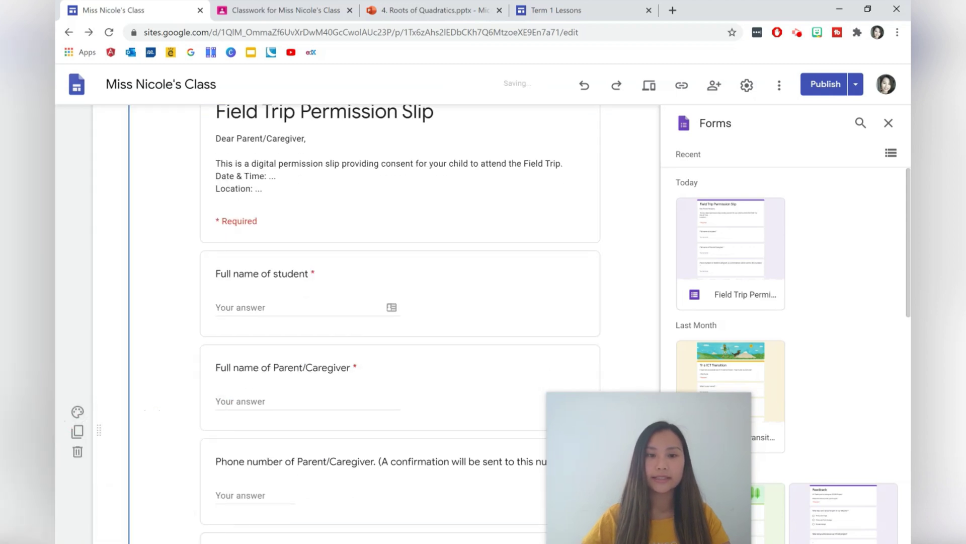
pyautogui.scroll(3, 630, 213)
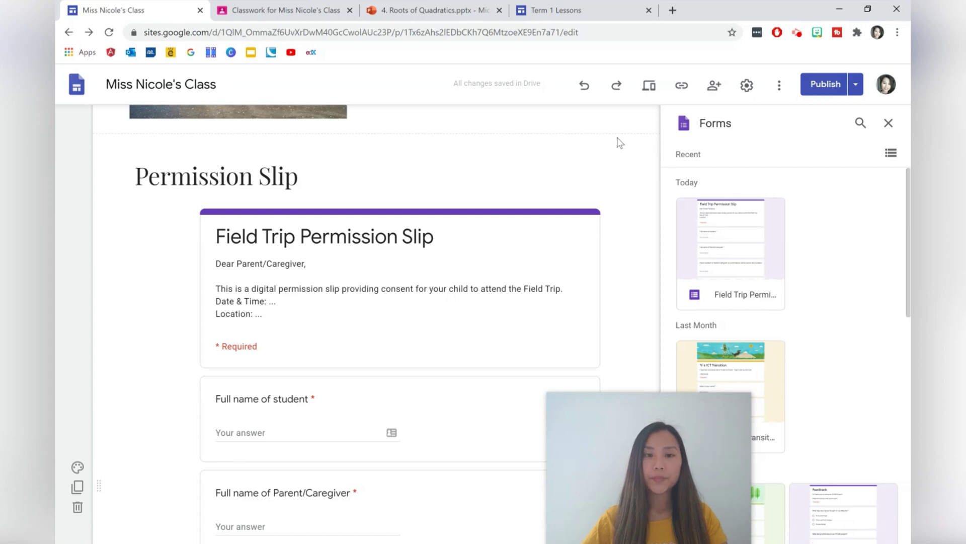
pyautogui.click(888, 121)
# Publish the Field Trip and Assignment 1 page changes, then switch to the live site tab.
pyautogui.scroll(5, 650, 205)
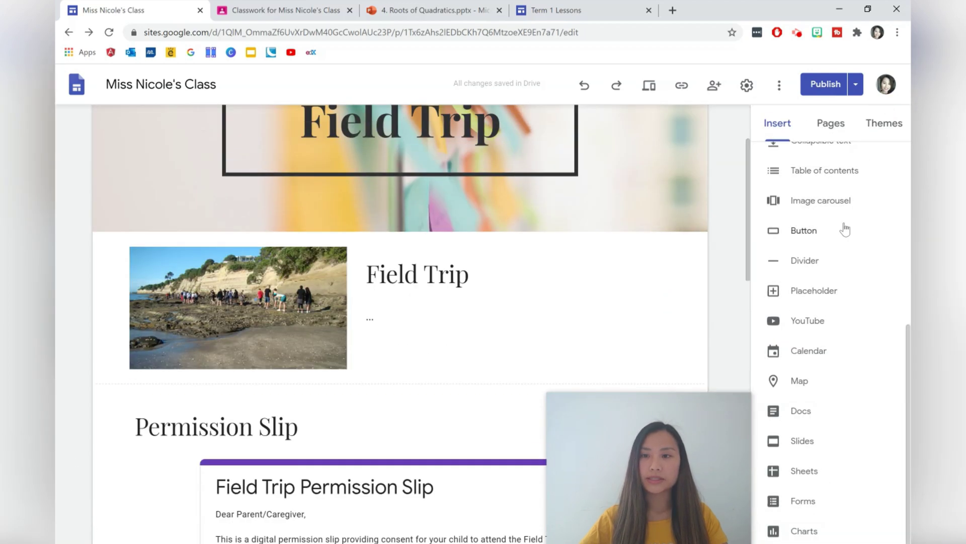
pyautogui.scroll(6, 844, 224)
pyautogui.click(833, 91)
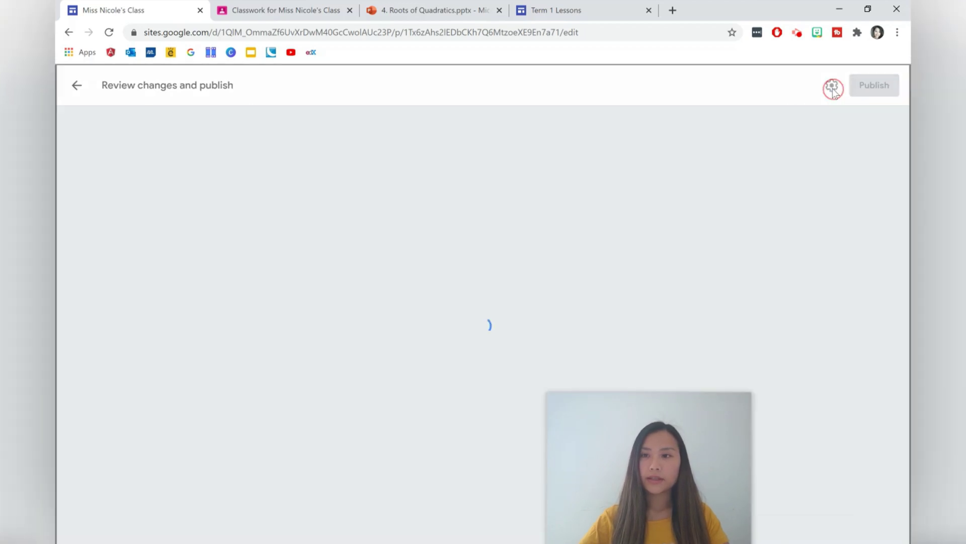
pyautogui.click(875, 89)
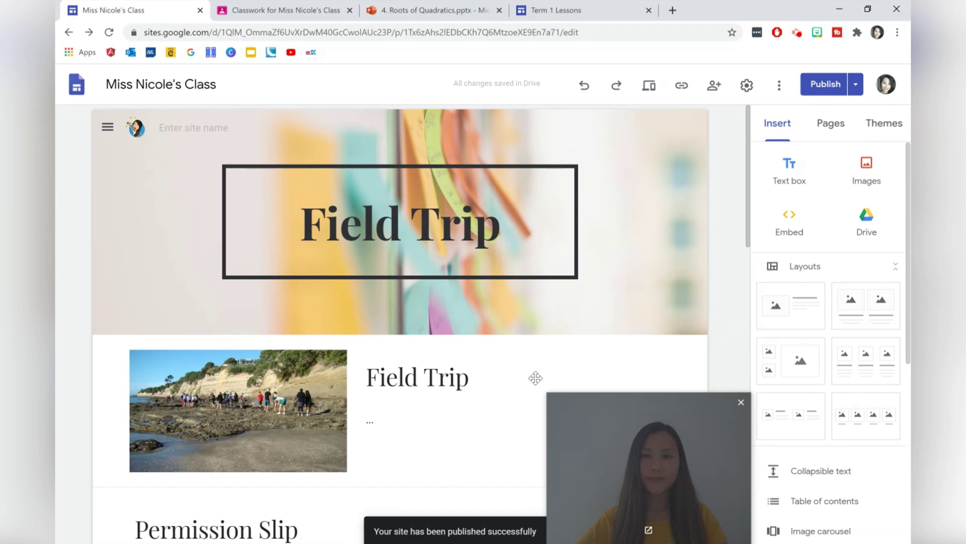
pyautogui.click(549, 10)
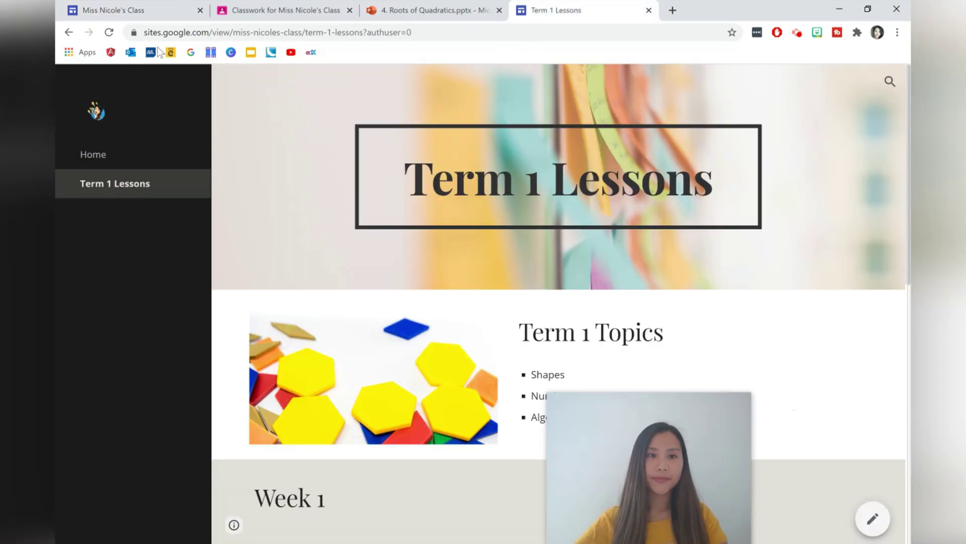
# Reload the live site and review the published Field Trip page.
pyautogui.click(108, 32)
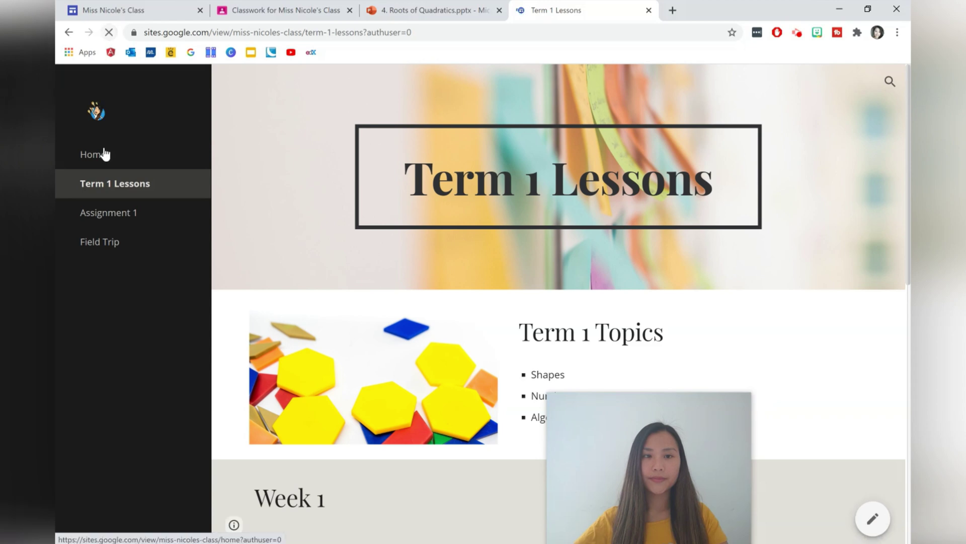
pyautogui.click(91, 242)
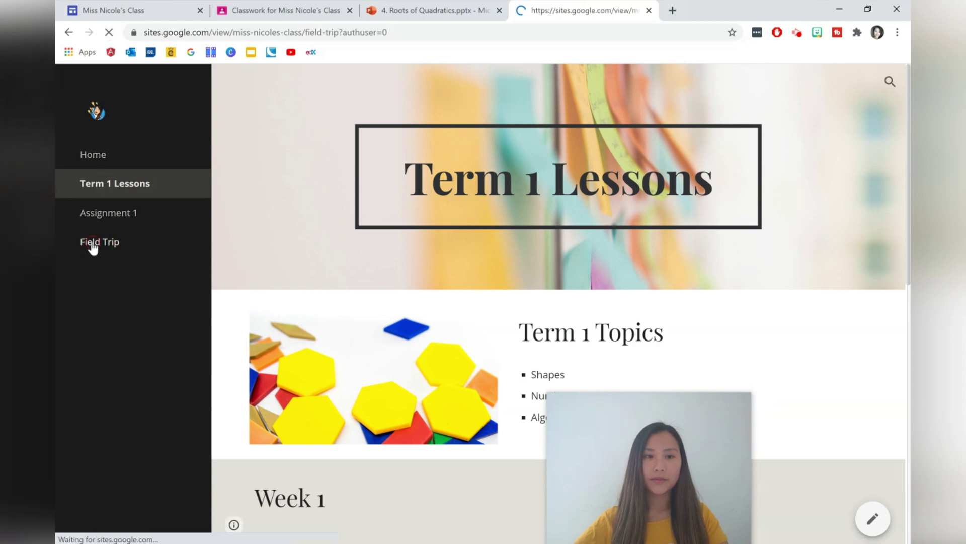
pyautogui.scroll(-5, 737, 203)
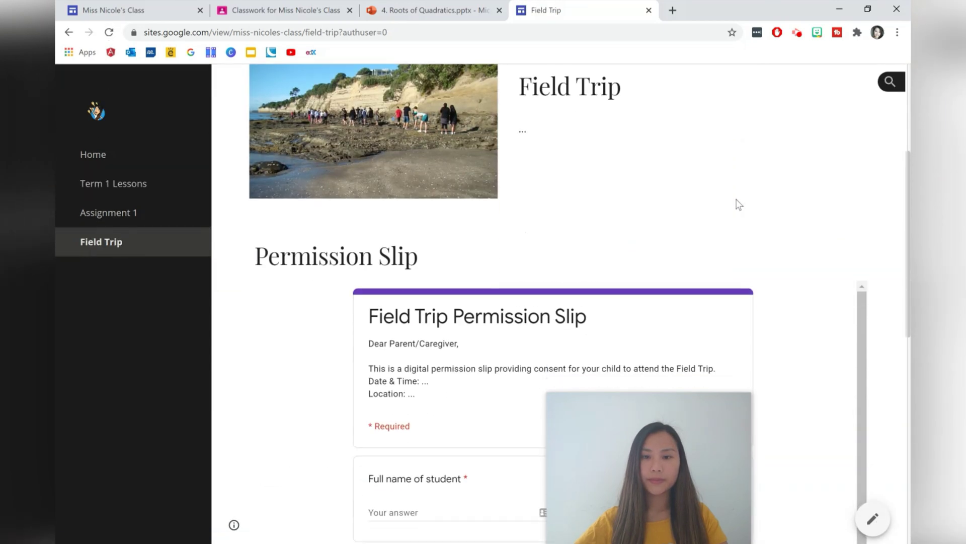
pyautogui.scroll(-3, 739, 204)
pyautogui.scroll(-4, 901, 246)
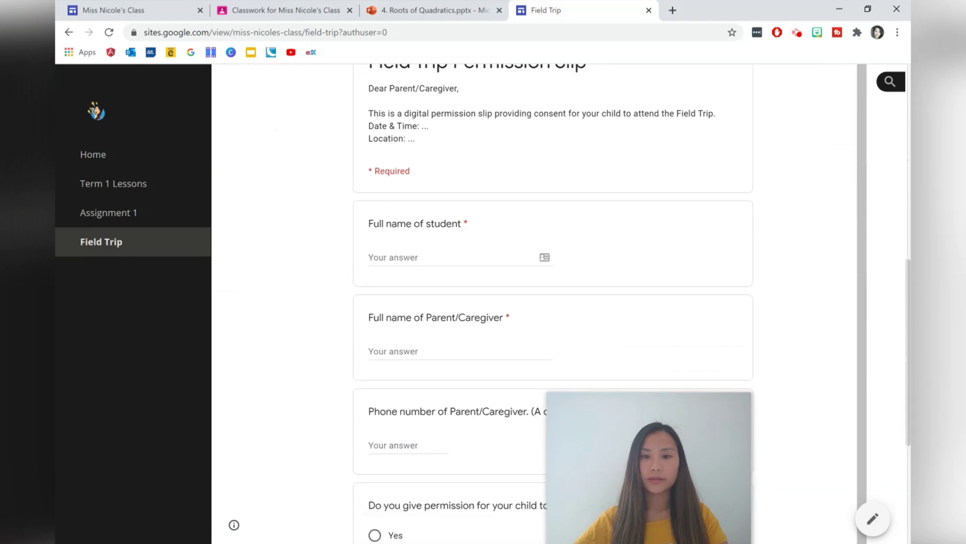
pyautogui.scroll(10, 220, 205)
# Check the Assignment 1 page and test its upload link to Classroom.
pyautogui.click(108, 211)
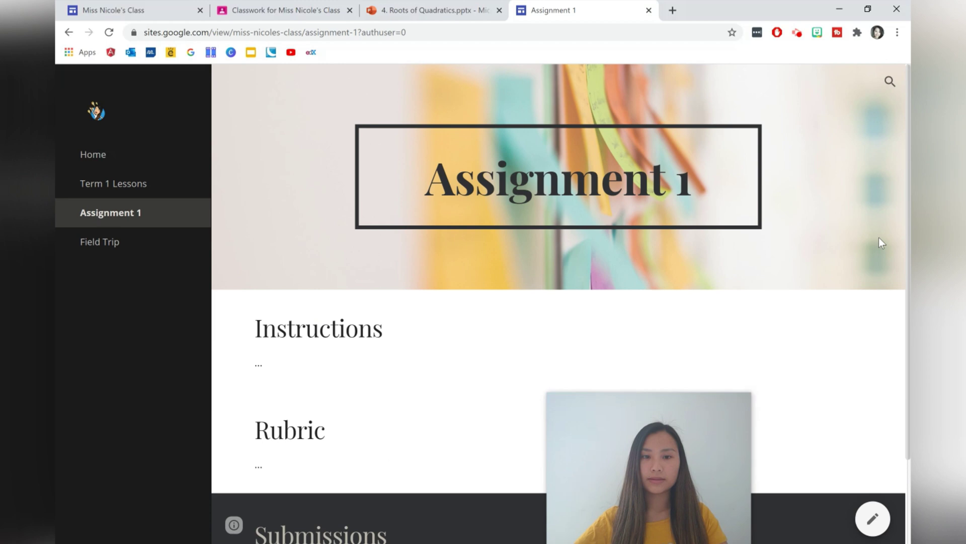
pyautogui.scroll(-2, 880, 242)
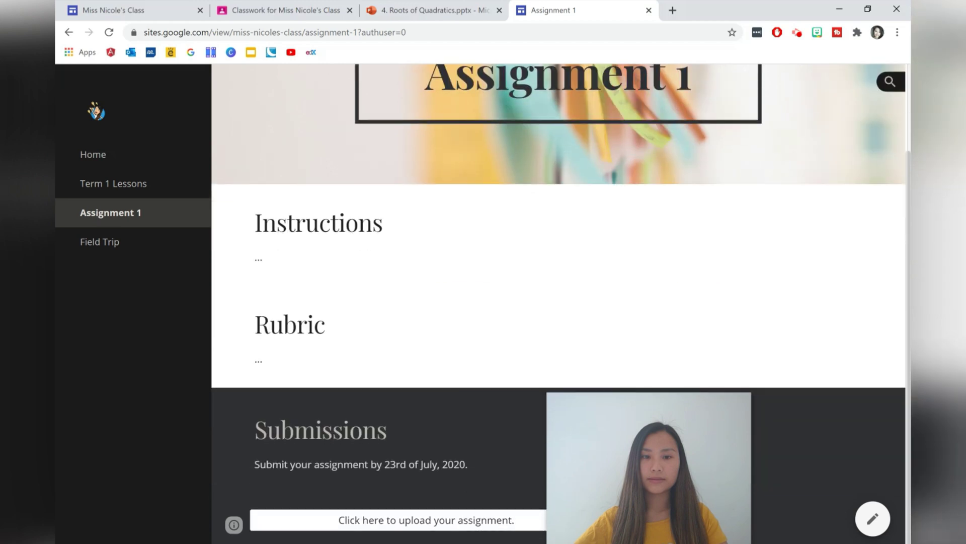
pyautogui.click(385, 520)
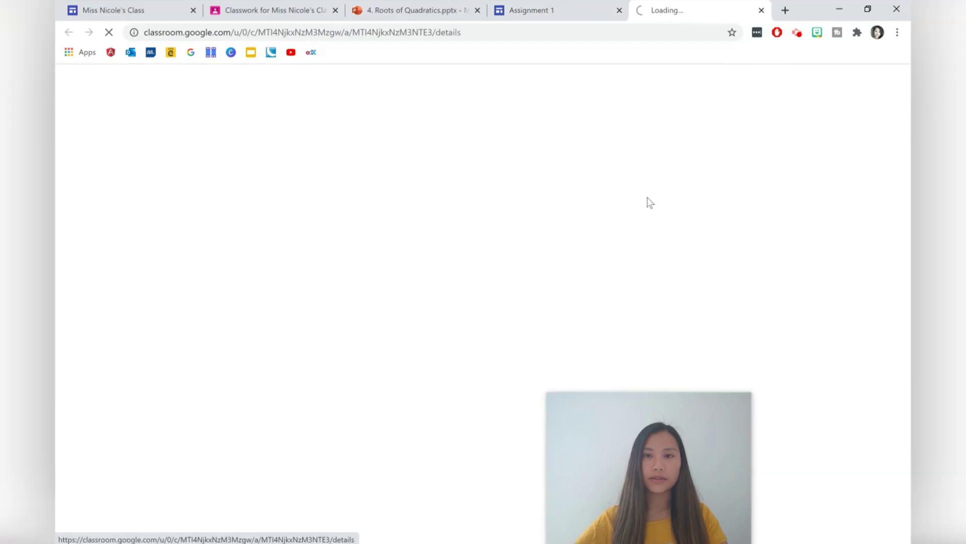
pyautogui.click(761, 10)
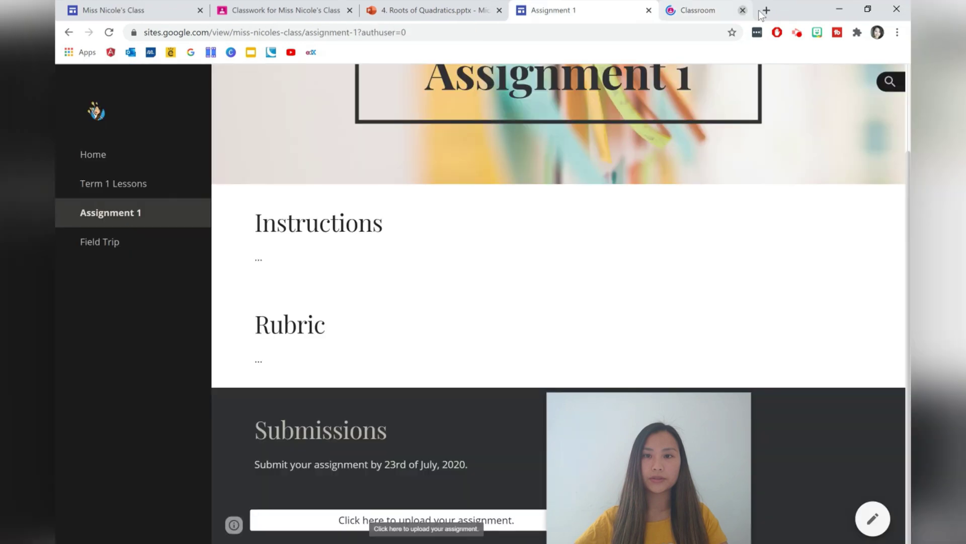
pyautogui.scroll(2, 414, 276)
# Review the Term 1 Lessons page, then the Home page down to the virtual library slides.
pyautogui.click(130, 186)
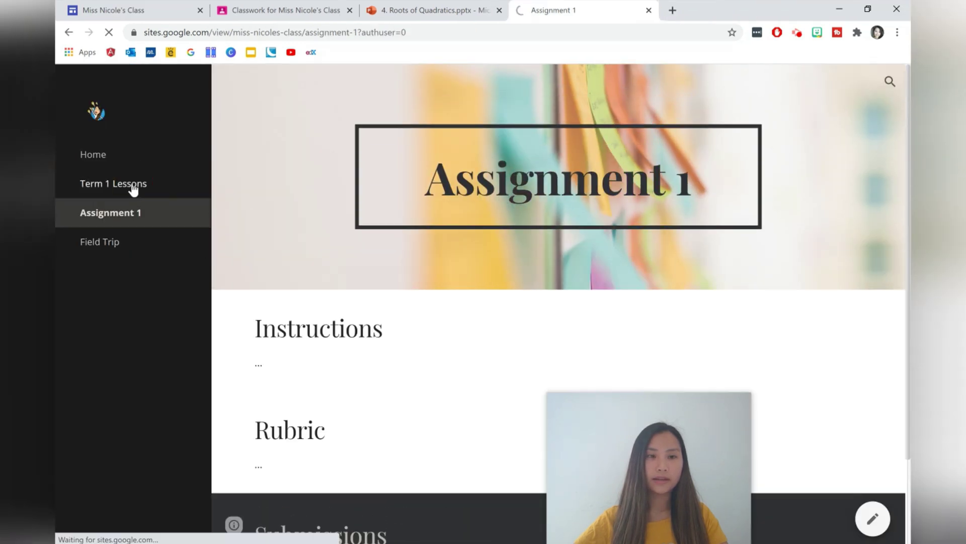
pyautogui.scroll(-6, 735, 245)
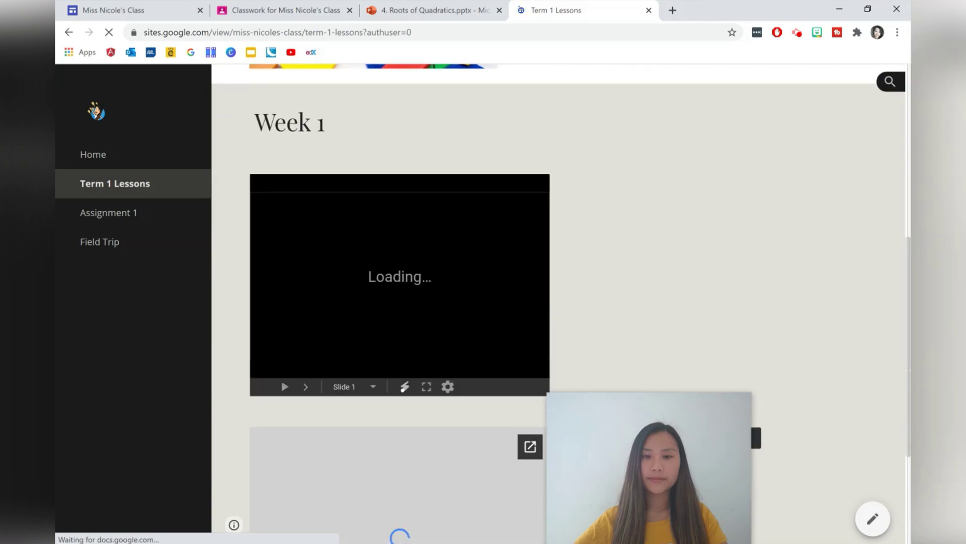
pyautogui.scroll(3, 155, 240)
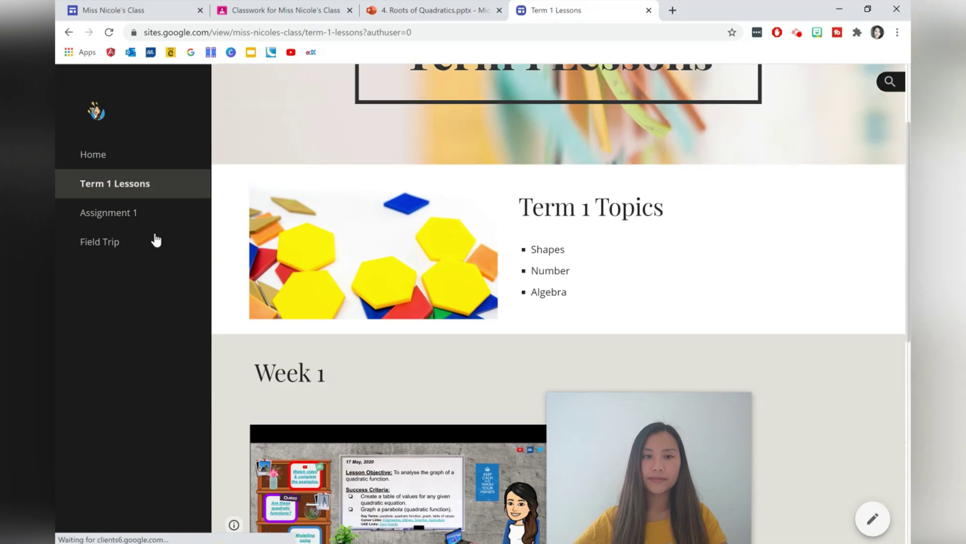
pyautogui.click(120, 162)
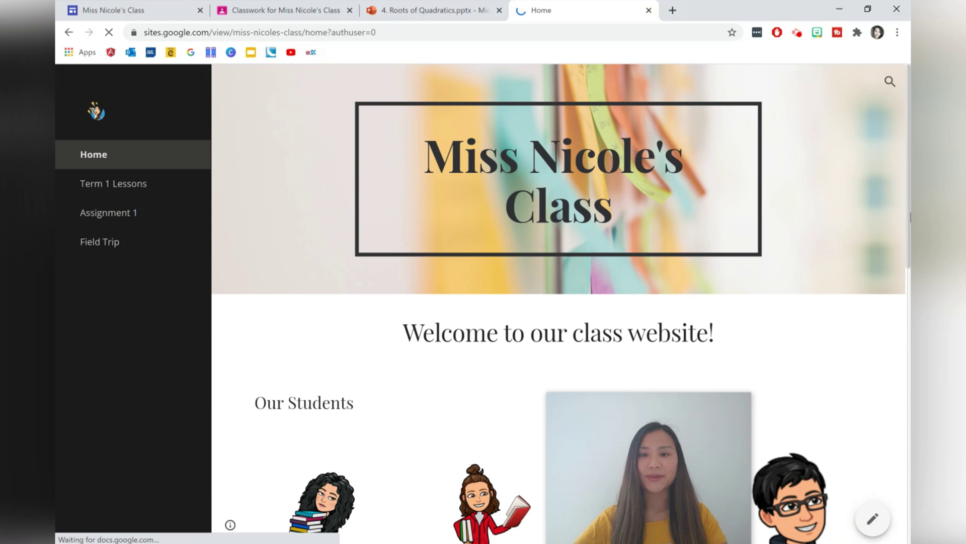
pyautogui.scroll(-4, 903, 235)
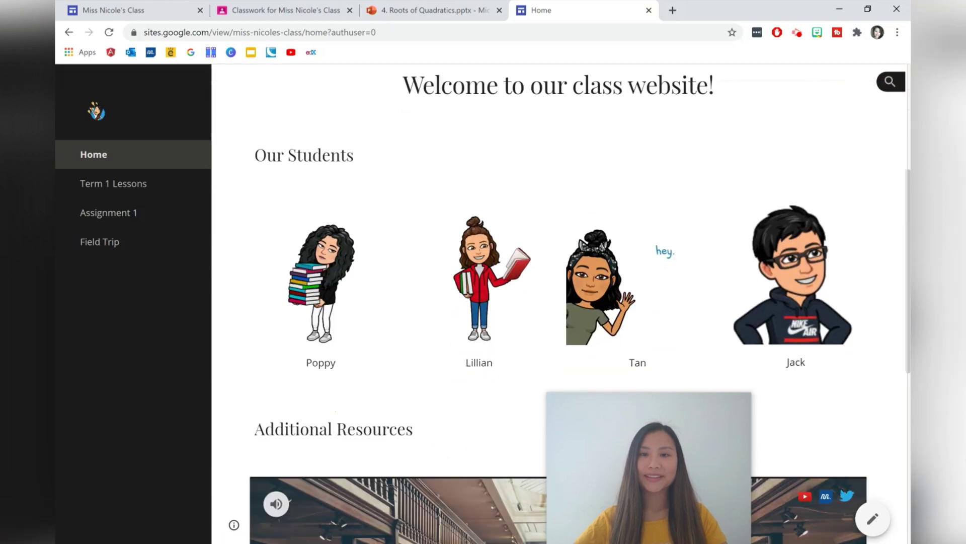
pyautogui.scroll(-5, 903, 235)
pyautogui.scroll(-3, 558, 302)
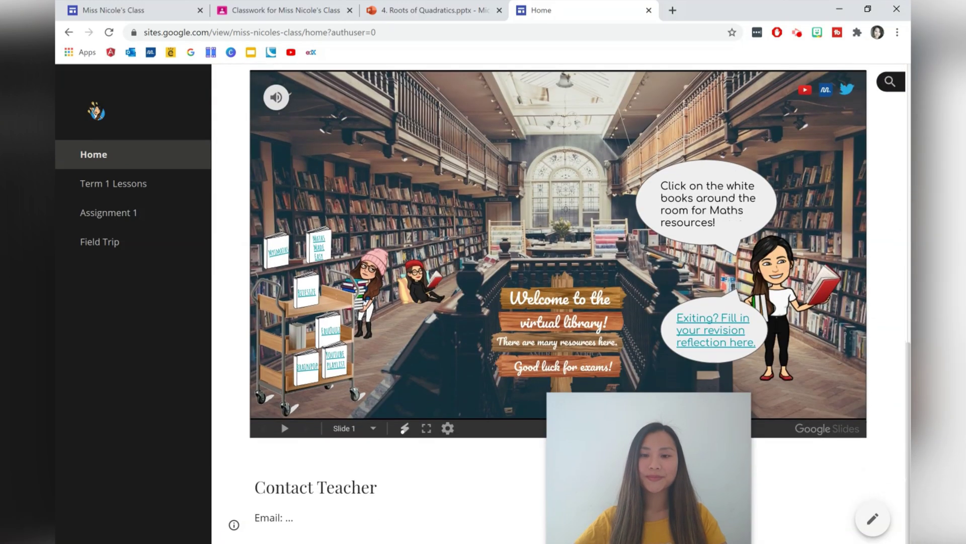